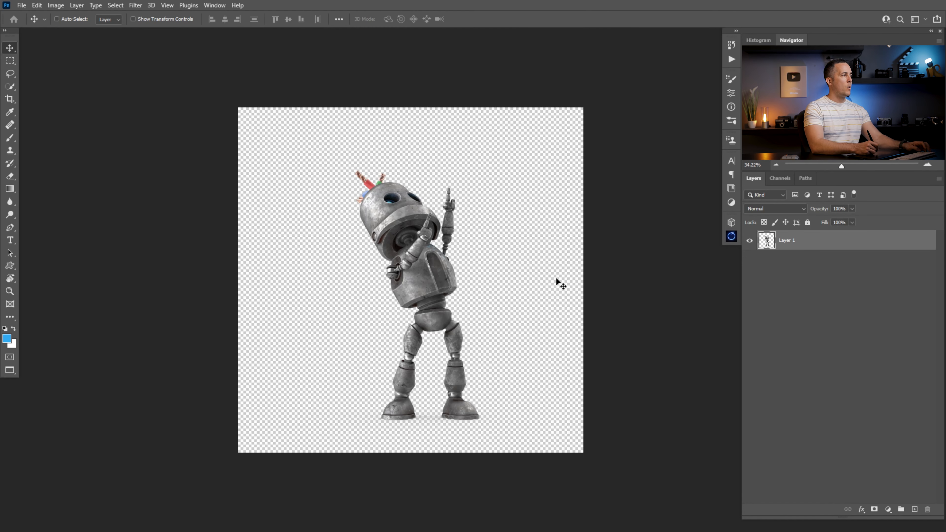
- Bring the first robot layer into the composition document and position it in the lower left of the canvas
left_click_drag(765, 248, 764, 245)
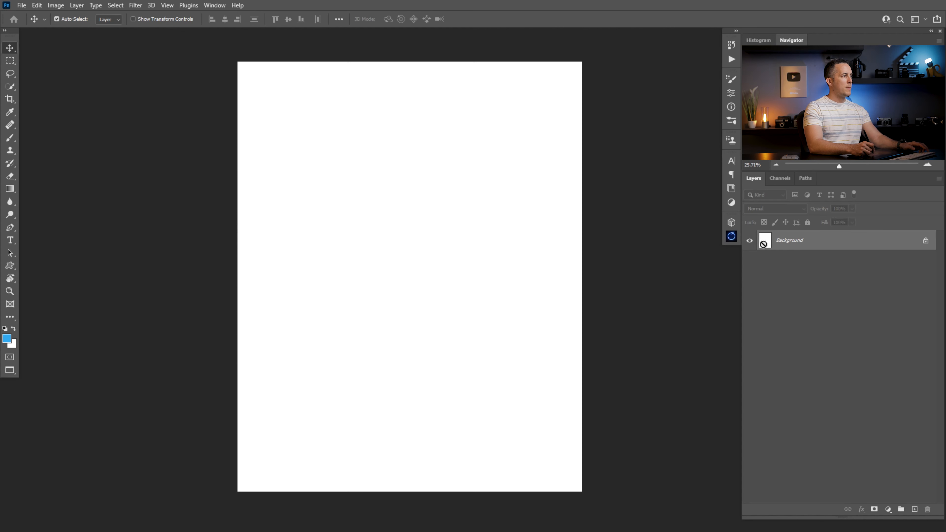
left_click_drag(763, 244, 600, 278)
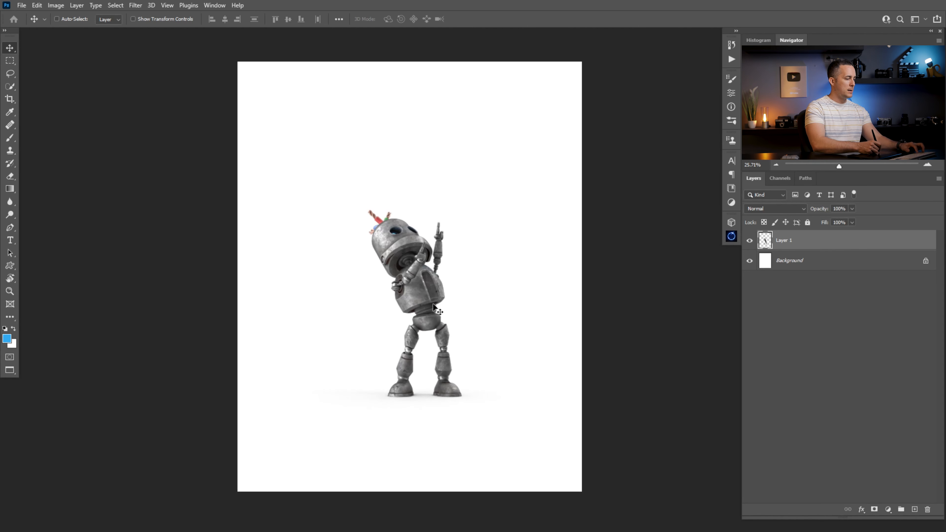
left_click_drag(434, 299, 368, 353)
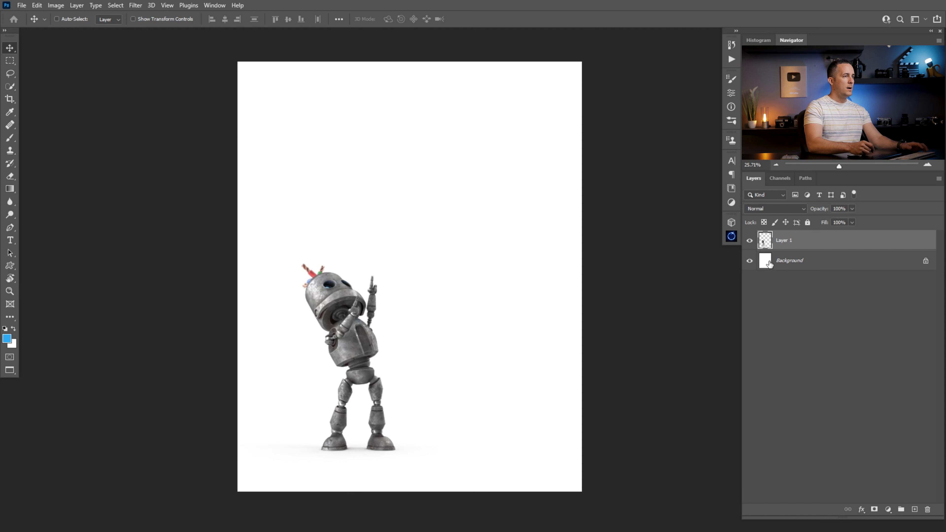
- Convert the robot layer to a smart object and rename it Robot 01
right_click(796, 245)
left_click(823, 242)
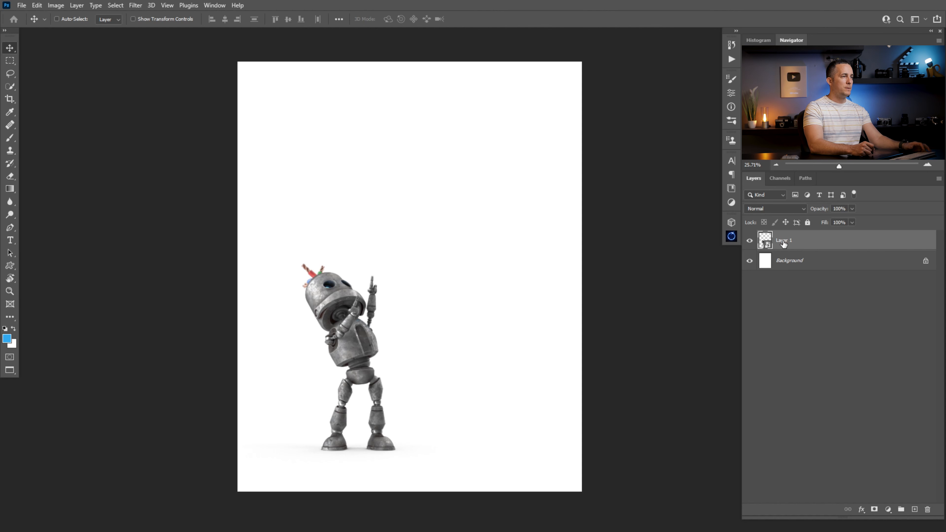
double_click(786, 241)
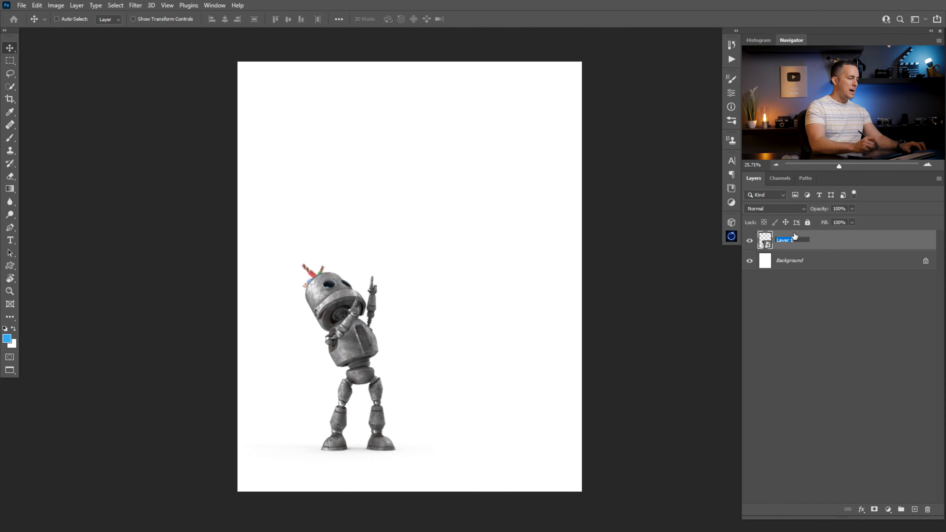
type("Robot 0")
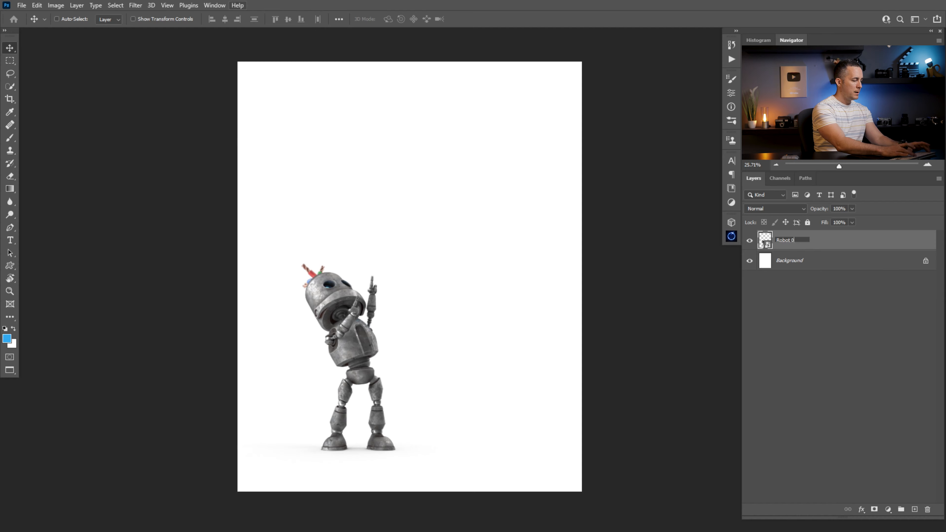
key("Return")
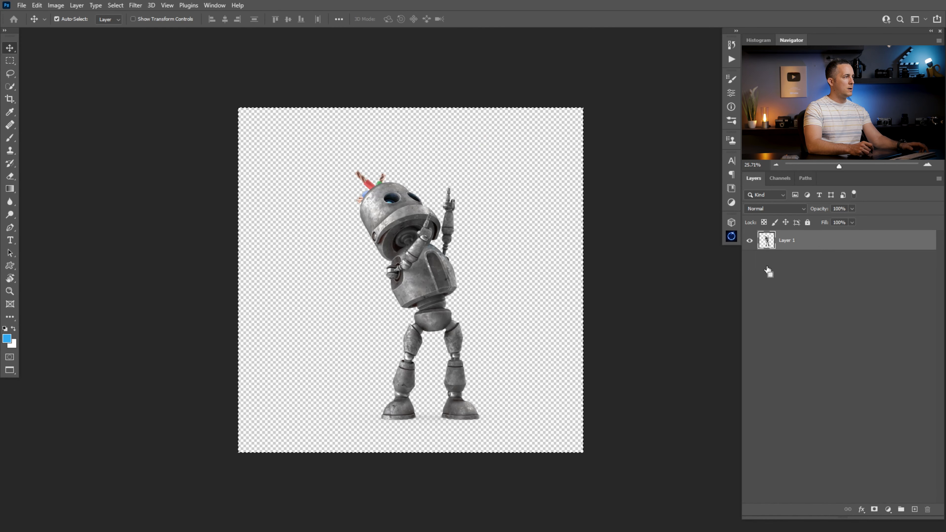
- Bring the second robot into the composition and name its layer Robot 02
left_click_drag(769, 272, 769, 272)
double_click(788, 240)
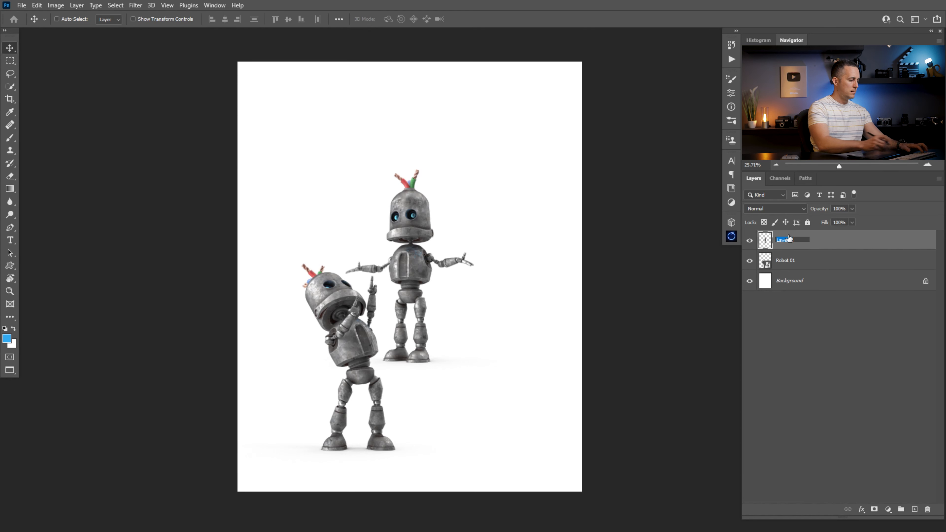
type("Robot 02")
key("Return")
- Convert Robot 02 to a smart object and move it to the right of the first robot
right_click(808, 239)
left_click(758, 244)
left_click_drag(427, 285, 461, 372)
left_click_drag(362, 352, 363, 352)
left_click_drag(468, 344, 470, 344)
left_click_drag(362, 337, 358, 344)
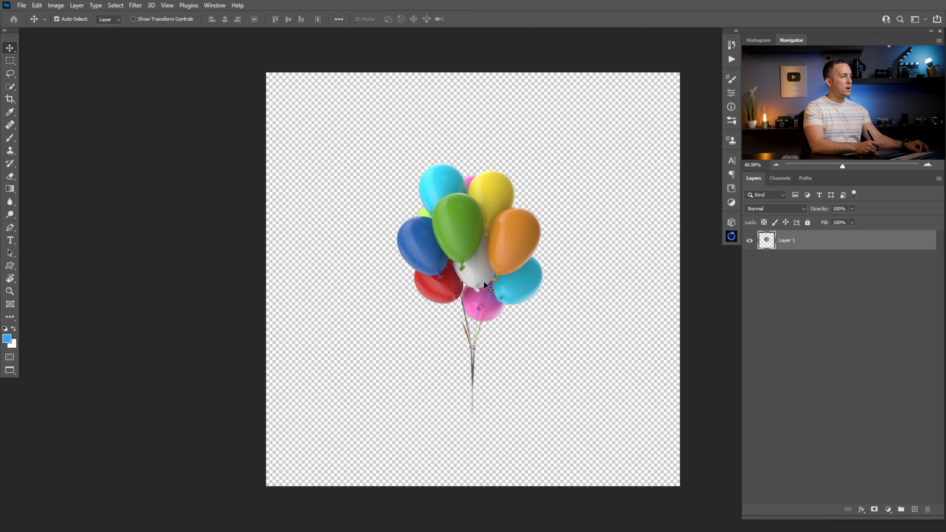
- Copy the balloons and paste them above Robot 02, moving them to the top of the canvas
key("ctrl+a")
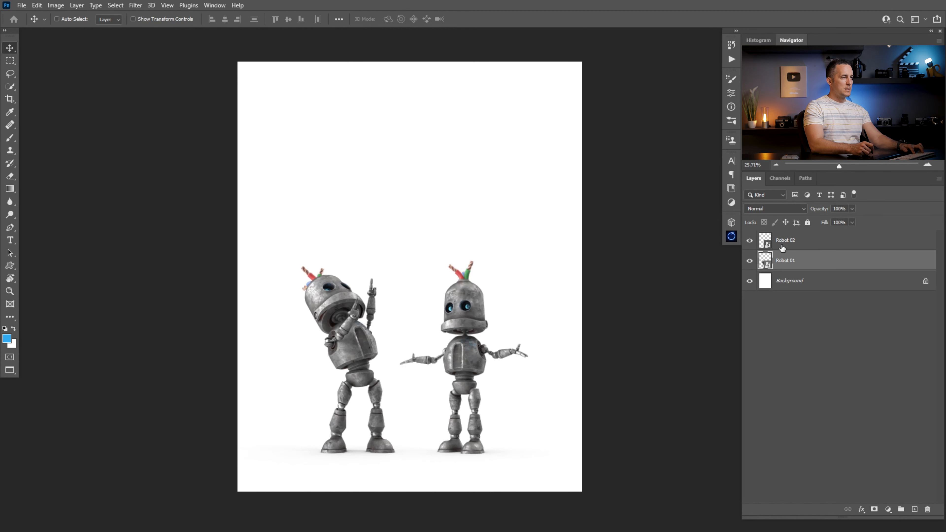
left_click(782, 248)
key("ctrl+v")
left_click_drag(407, 271, 380, 152)
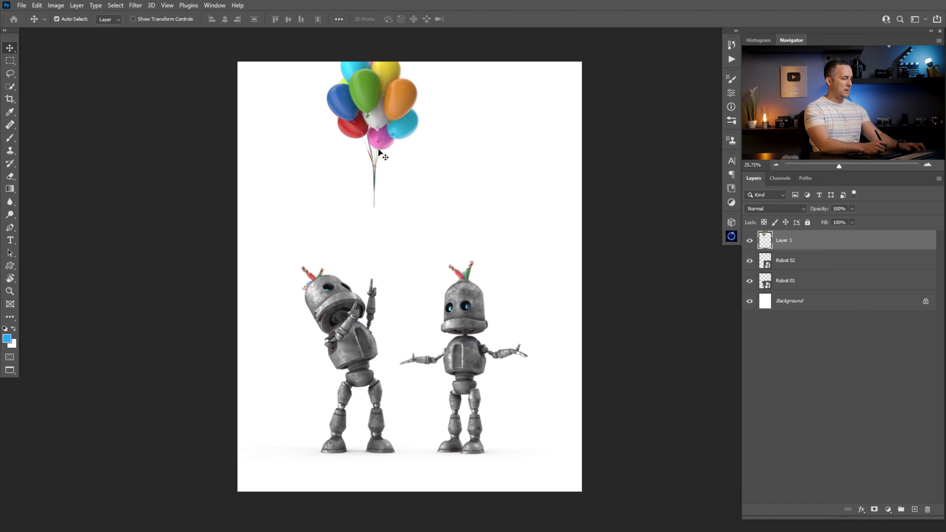
- Scale the balloons up with Free Transform and reposition them slightly
key("ctrl+t")
left_click_drag(420, 208, 438, 228)
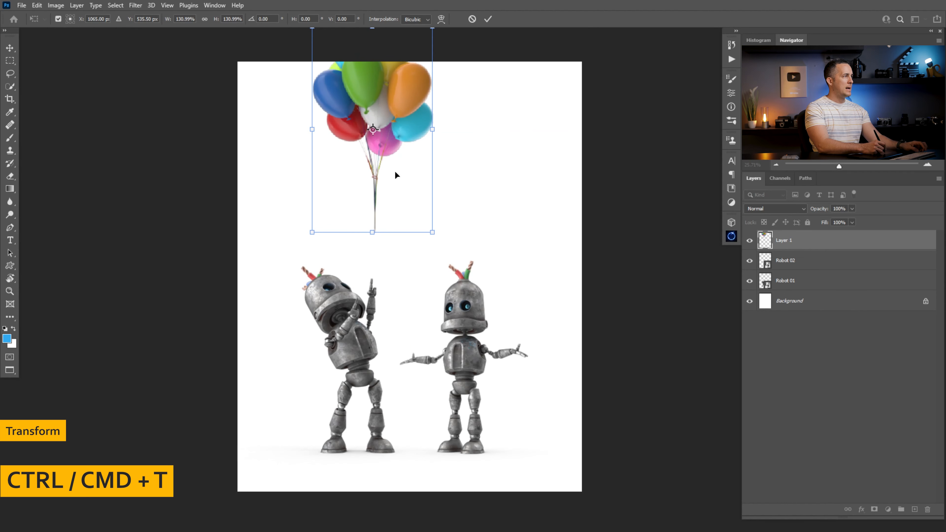
key("Return")
left_click_drag(384, 147, 391, 146)
- Convert the balloons layer to a smart object named Baloons and nudge it into place
right_click(821, 235)
left_click(777, 244)
double_click(787, 239)
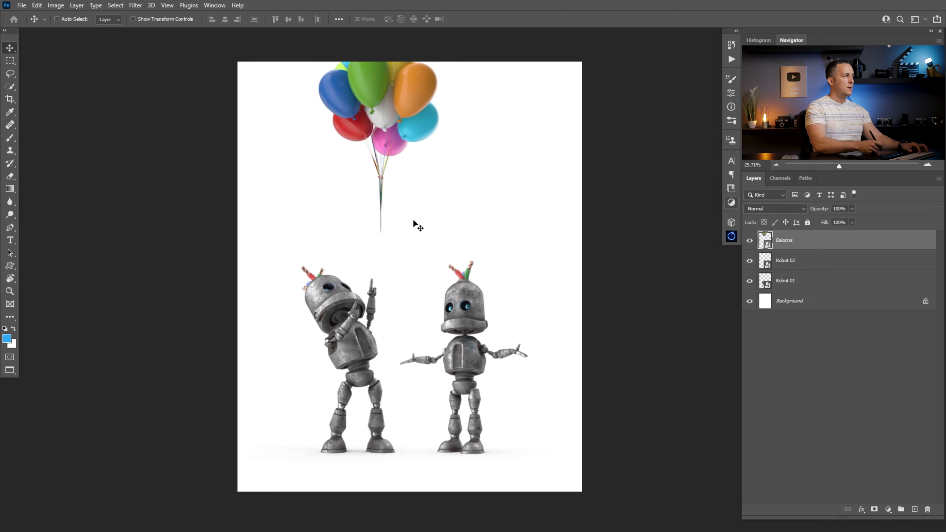
left_click_drag(384, 156, 386, 156)
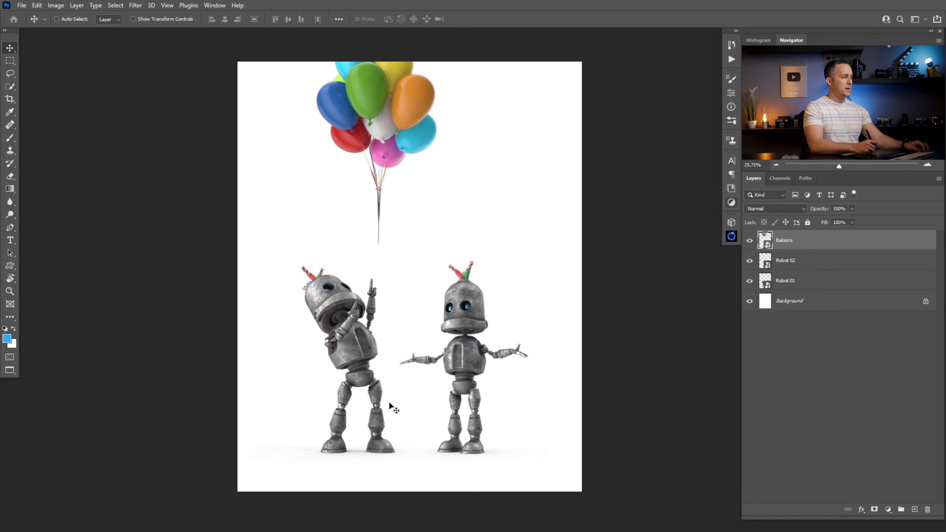
- Switch through the open documents and paste the grass into the composition just above the Background layer
key("ctrl+Tab")
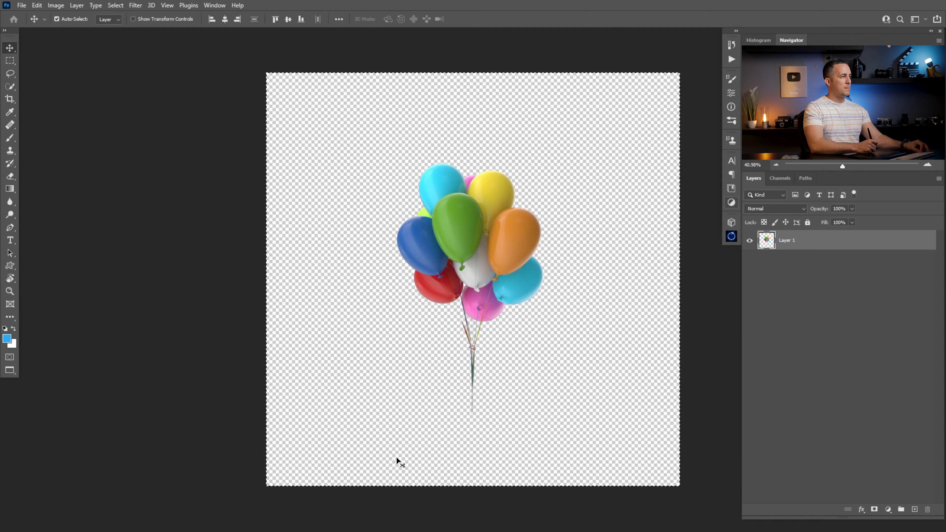
key("ctrl+Tab")
key("ctrl+Tab")
key("ctrl+Tab")
key("ctrl+Tab")
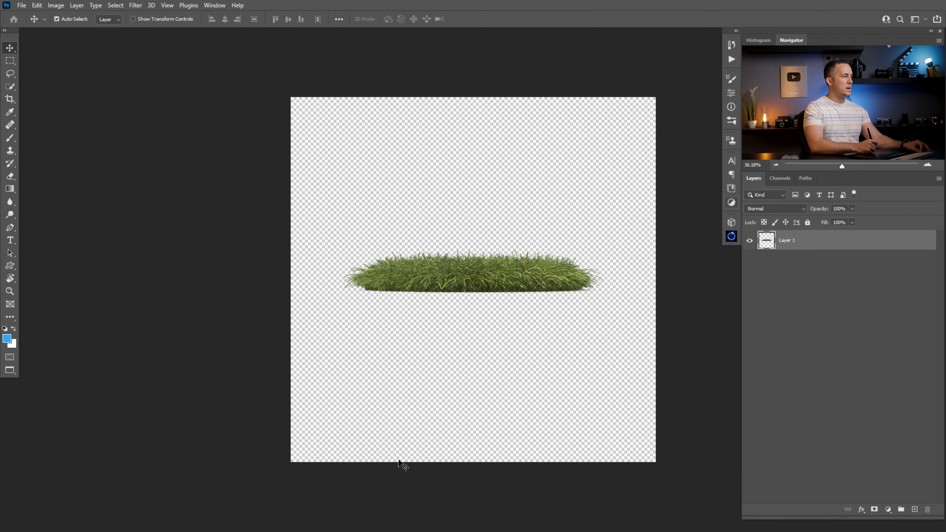
key("ctrl+Tab")
key("ctrl+Tab")
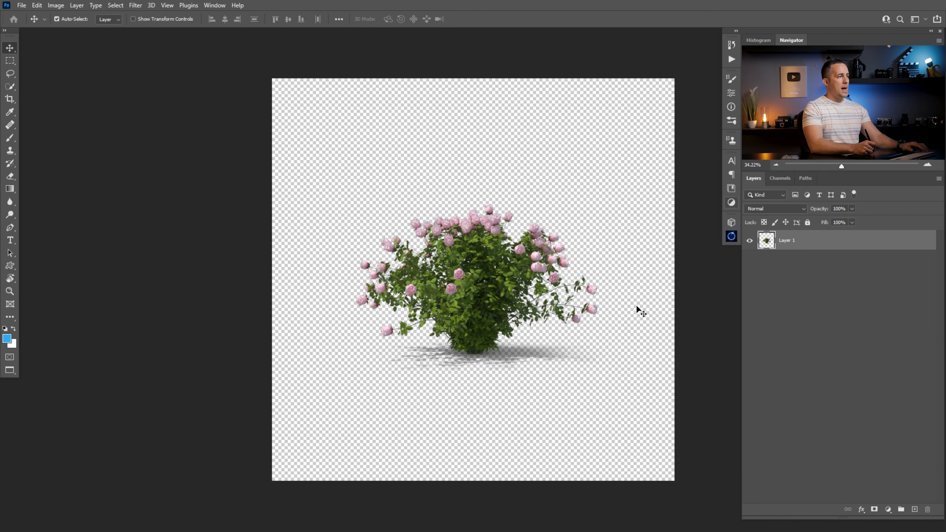
key("ctrl+Tab")
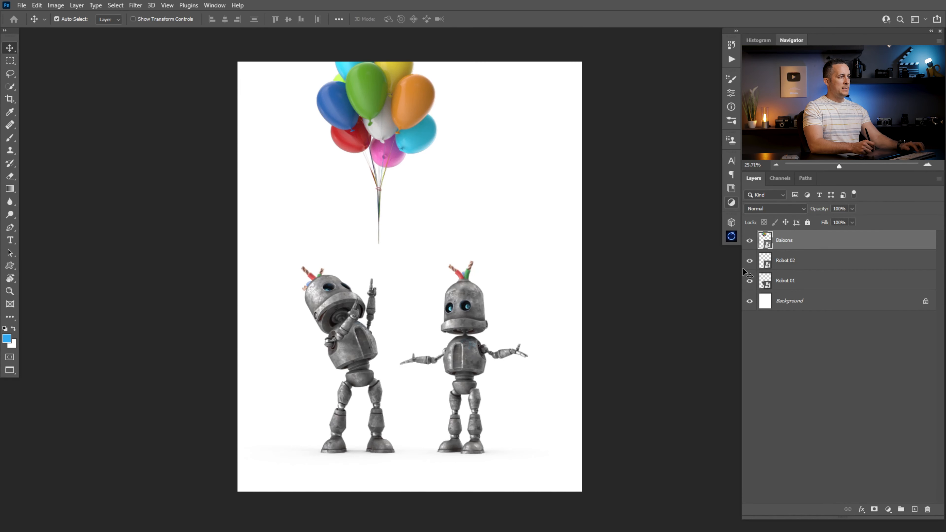
left_click(790, 300)
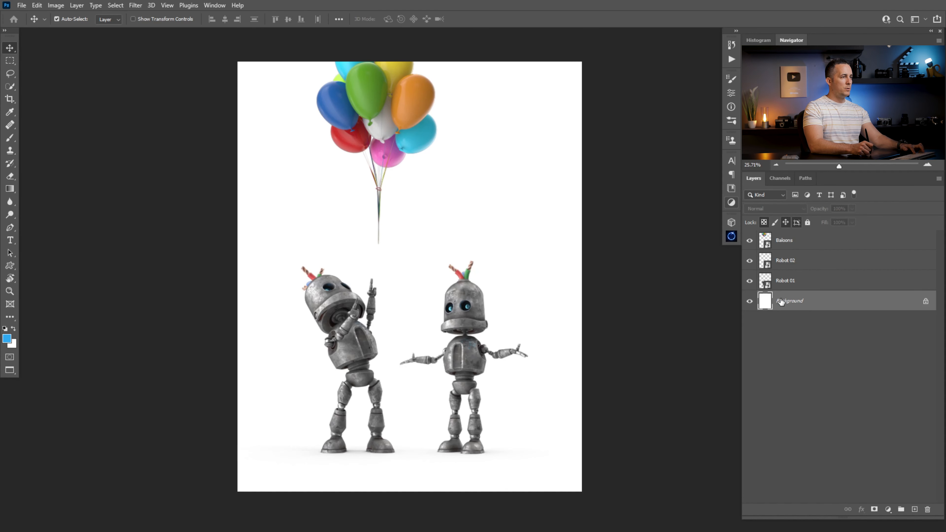
key("ctrl+v")
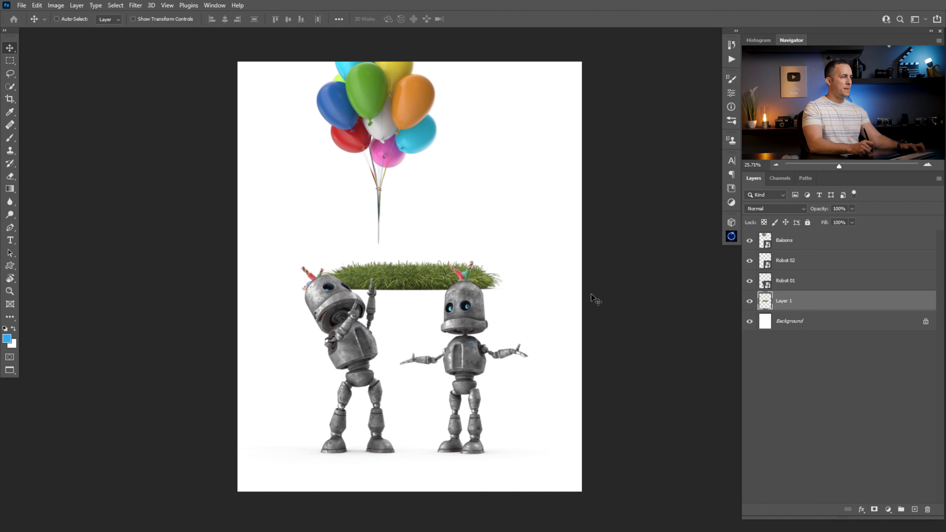
- Move the grass to the bottom edge and duplicate it across the canvas width to form a ground strip
left_click_drag(407, 287, 292, 462)
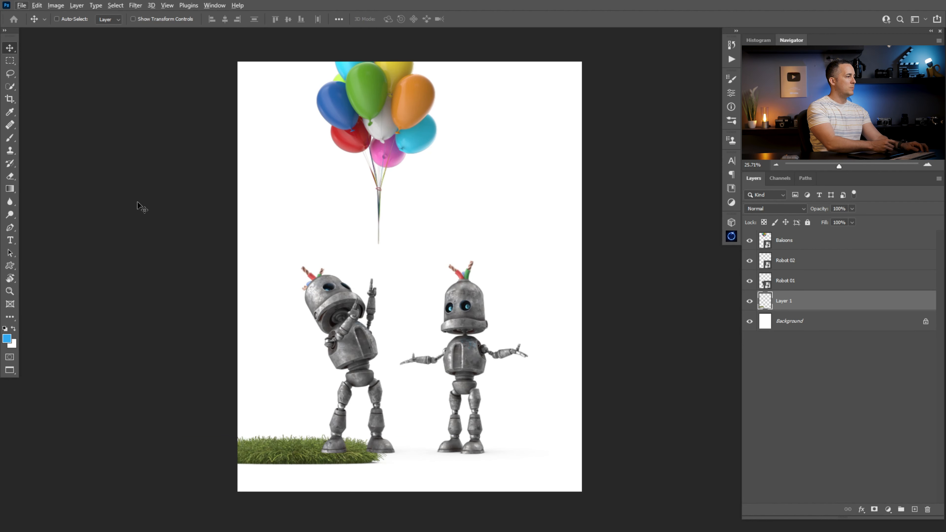
left_click_drag(310, 454, 542, 446, "alt")
left_click_drag(411, 456, 413, 451, "alt")
scroll(387, 461, "up", 5)
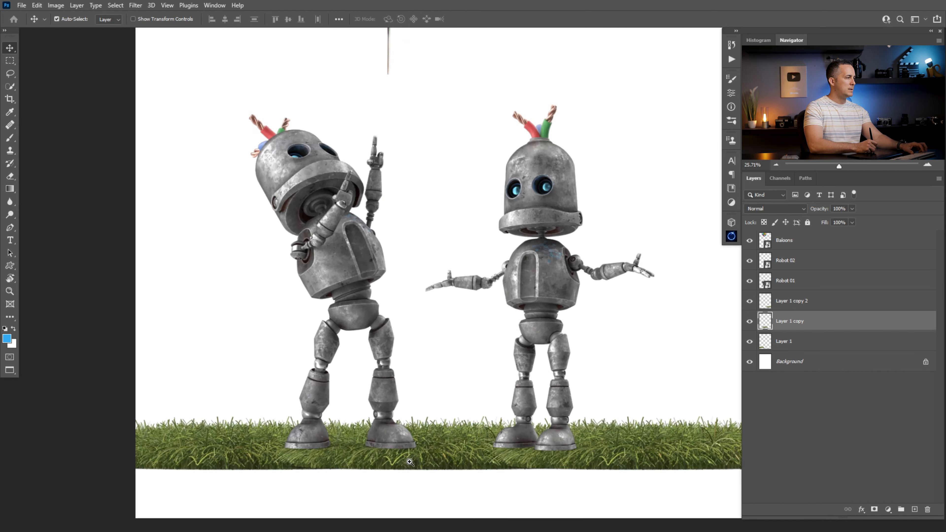
scroll(399, 461, "down", 3)
left_click_drag(430, 456, 433, 458)
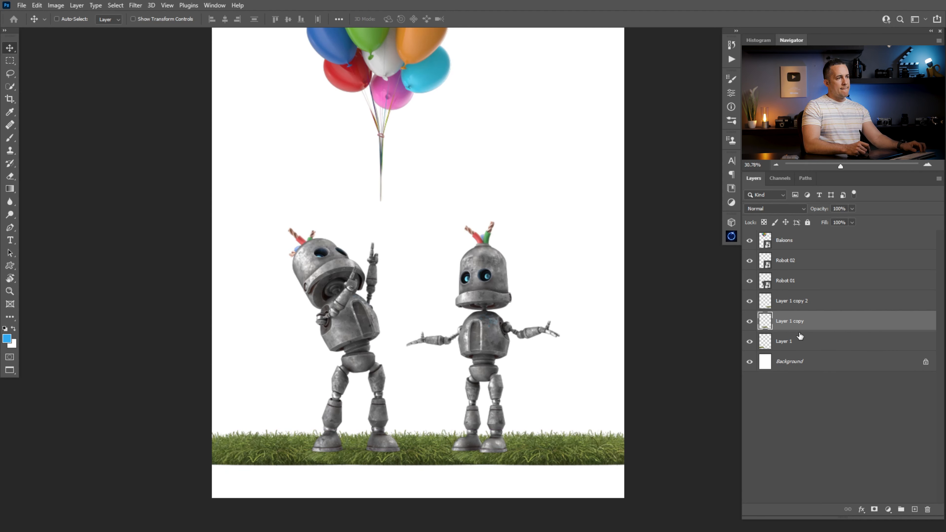
- Add a layer mask to the middle grass layer, Layer 1 copy
left_click(749, 322)
left_click(749, 322)
left_click(749, 322)
left_click(749, 322)
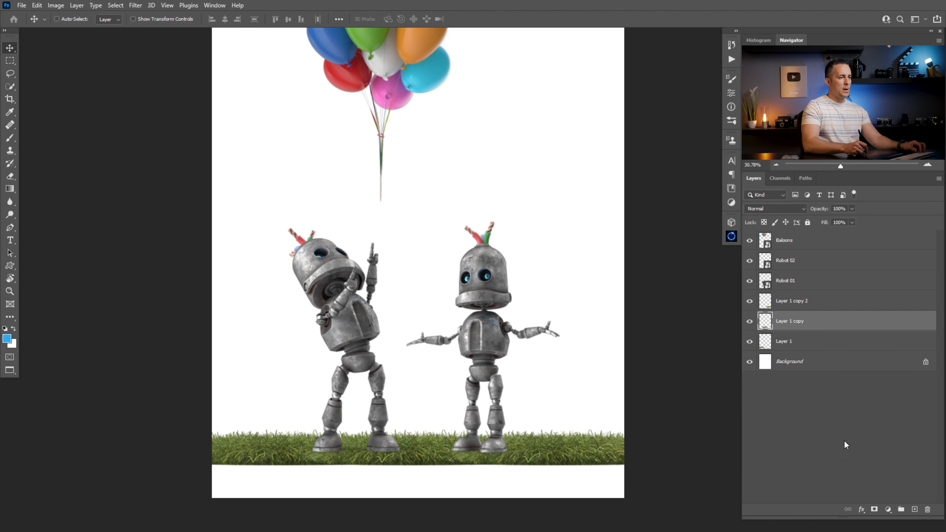
left_click(874, 509)
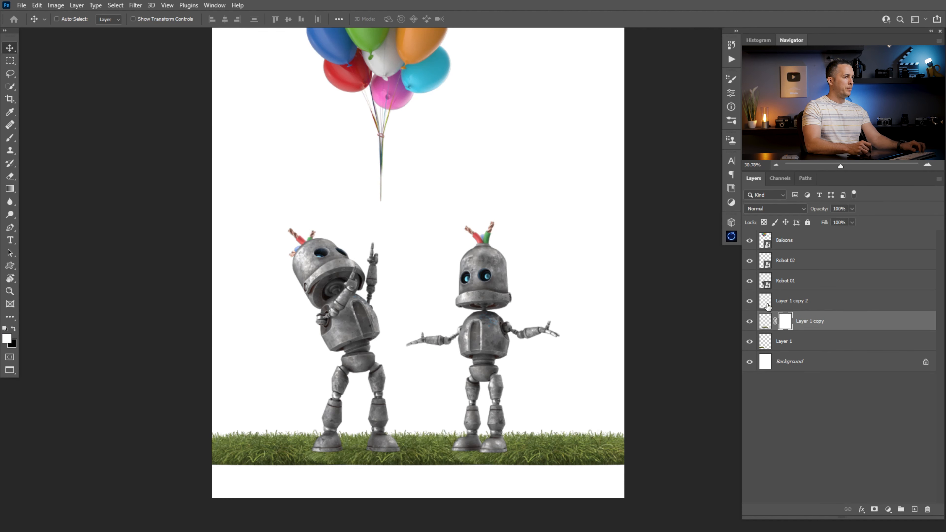
- Group the three grass layers and name the group Grass
left_click(789, 302)
left_click(804, 346, "shift")
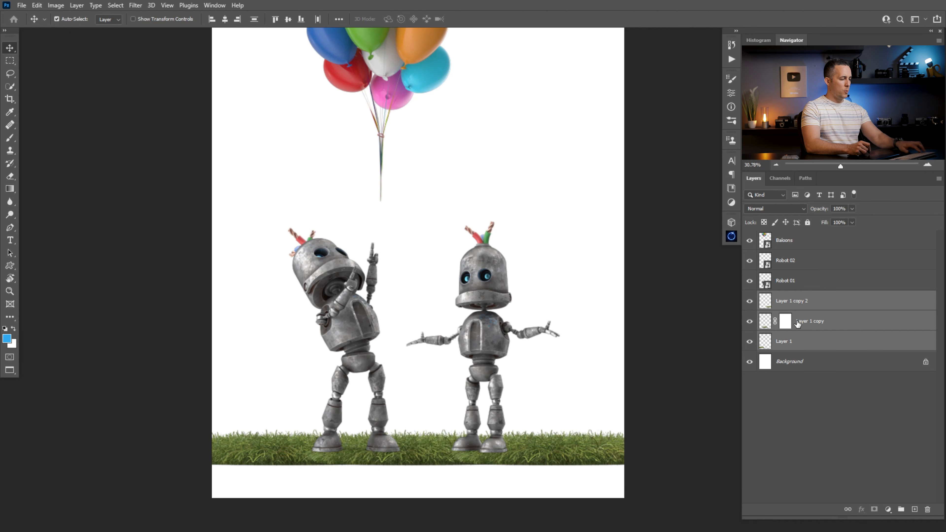
key("ctrl+g")
double_click(786, 297)
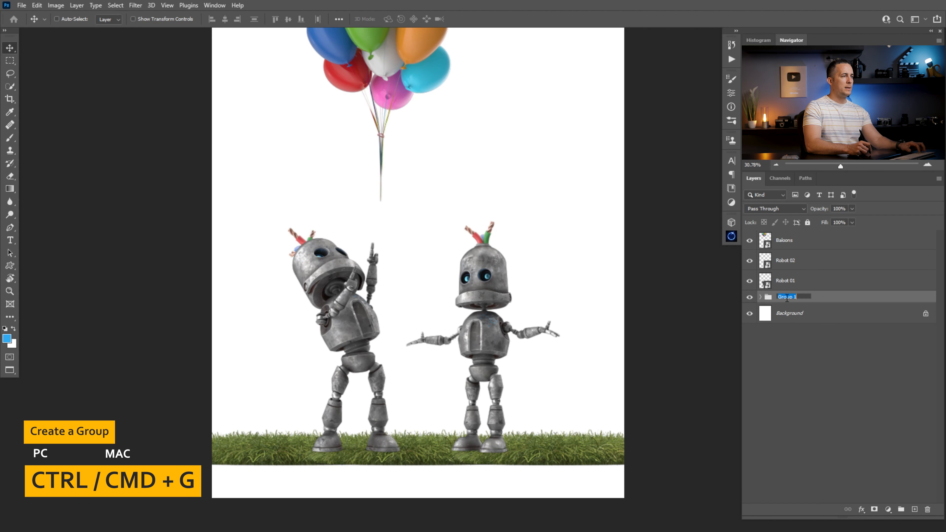
type("Grass")
key("Return")
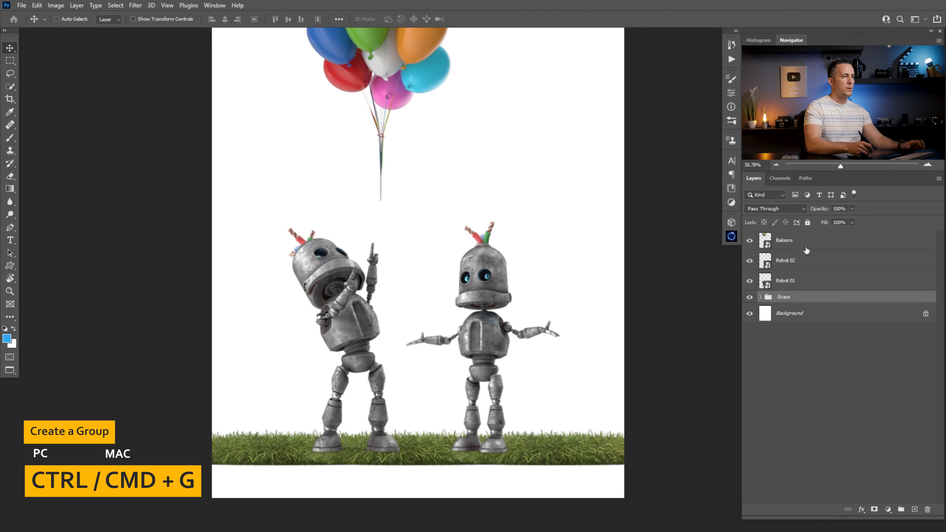
- Expand the Grass group, target the mask on Layer 1 copy and switch to the Brush tool
left_click(759, 297)
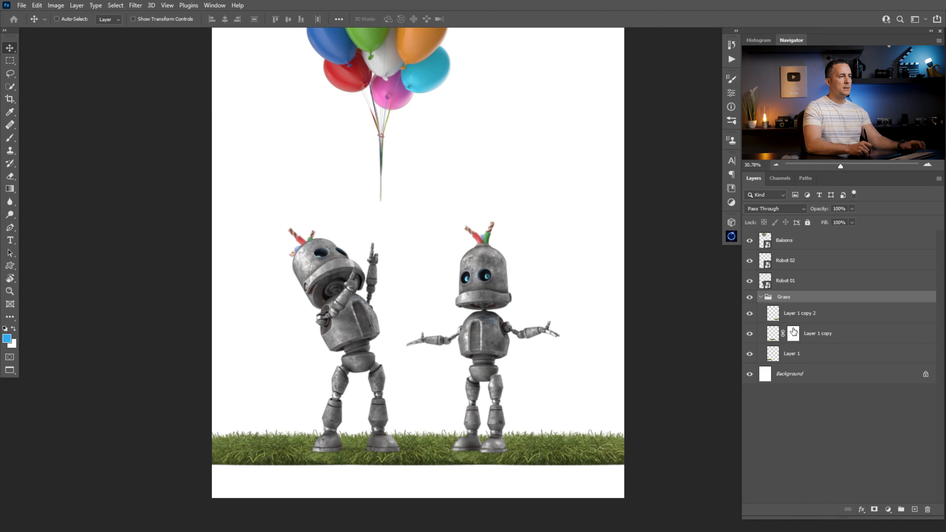
left_click(793, 333)
key("b")
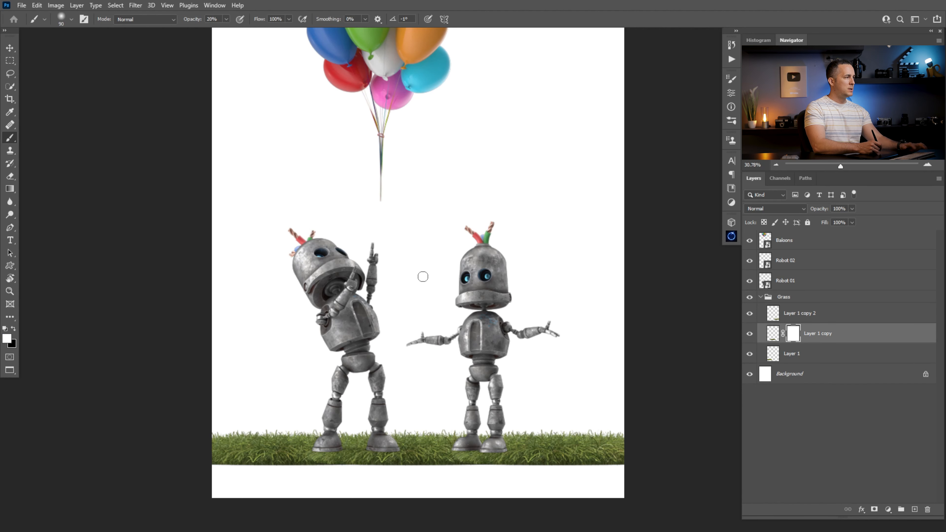
- Search the brush presets for grass and select the Grass brush
right_click(424, 276)
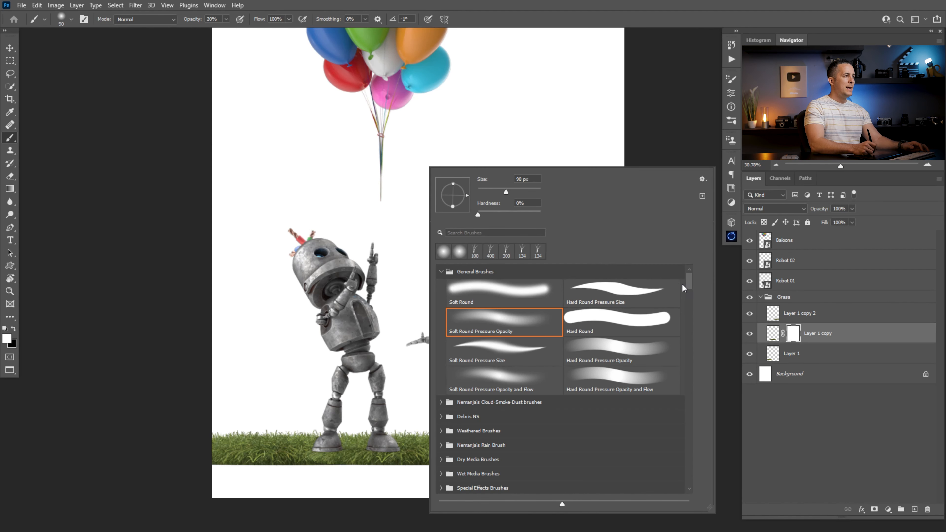
mouse_move(686, 278)
left_mouse_down()
mouse_move(692, 304)
mouse_move(662, 312)
left_mouse_up()
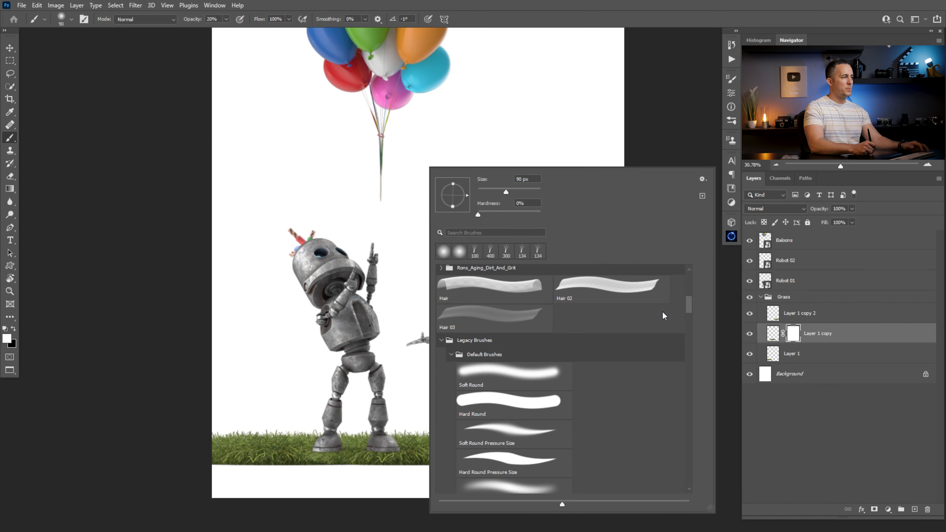
left_click(703, 180)
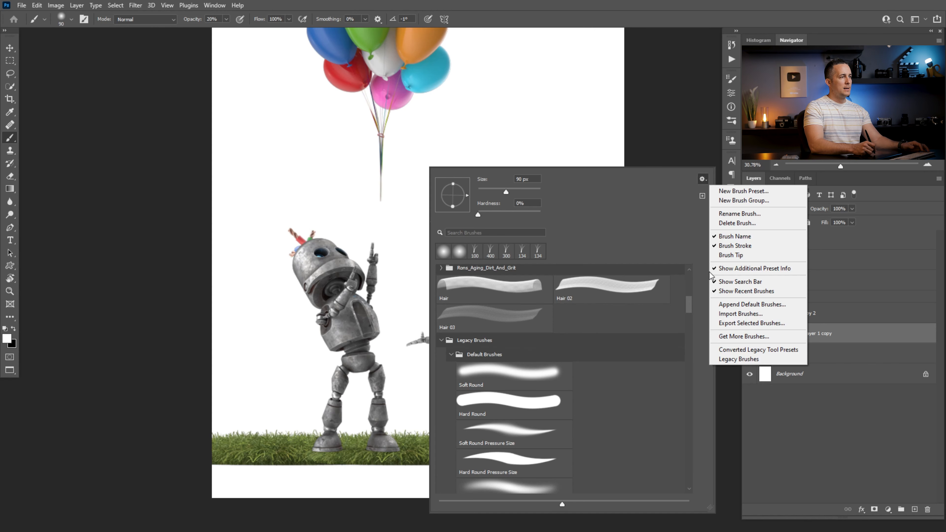
left_click(689, 307)
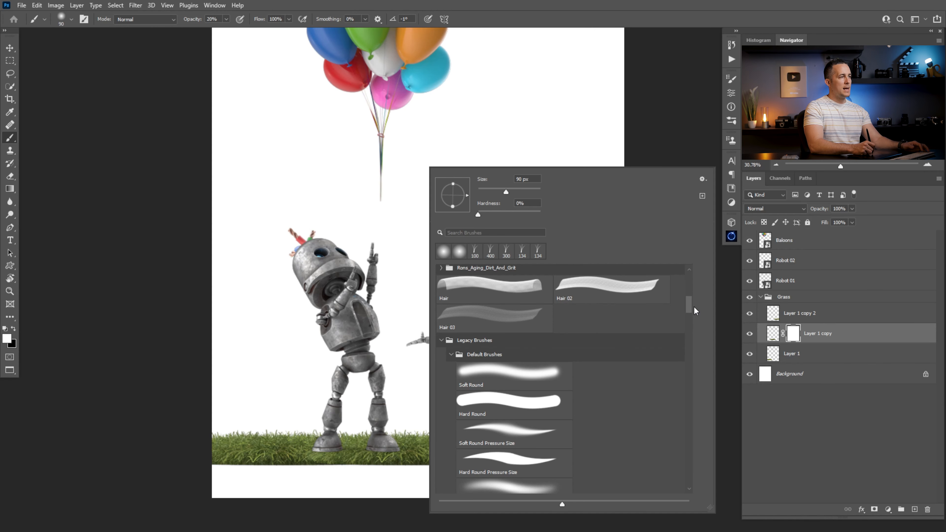
left_click_drag(688, 307, 702, 449)
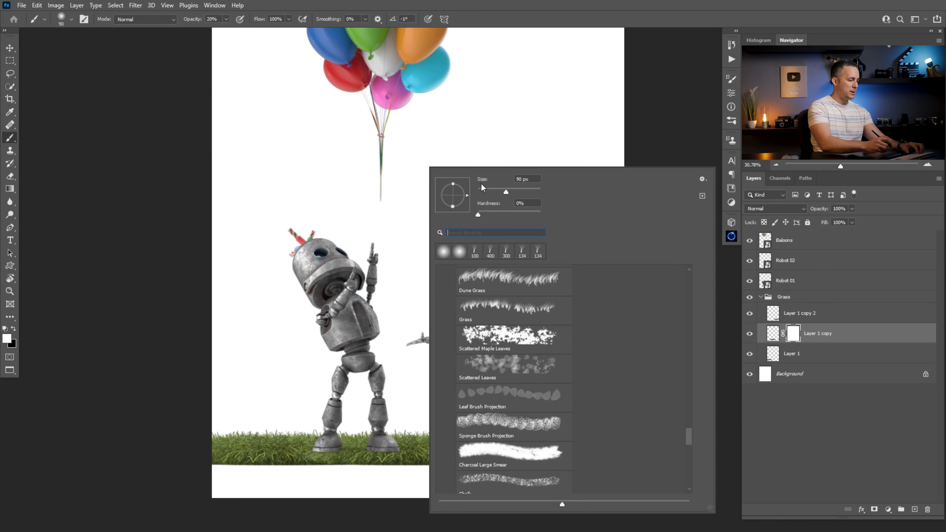
type("gras")
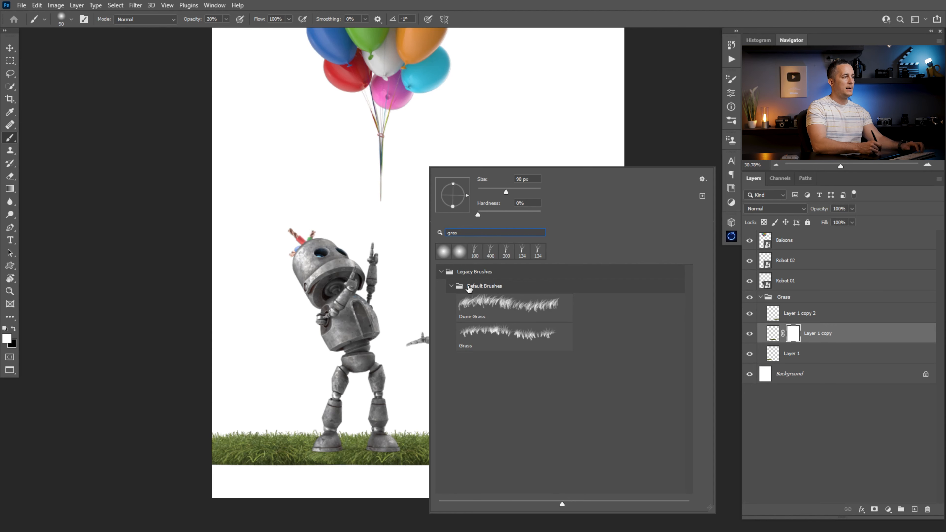
left_click(486, 333)
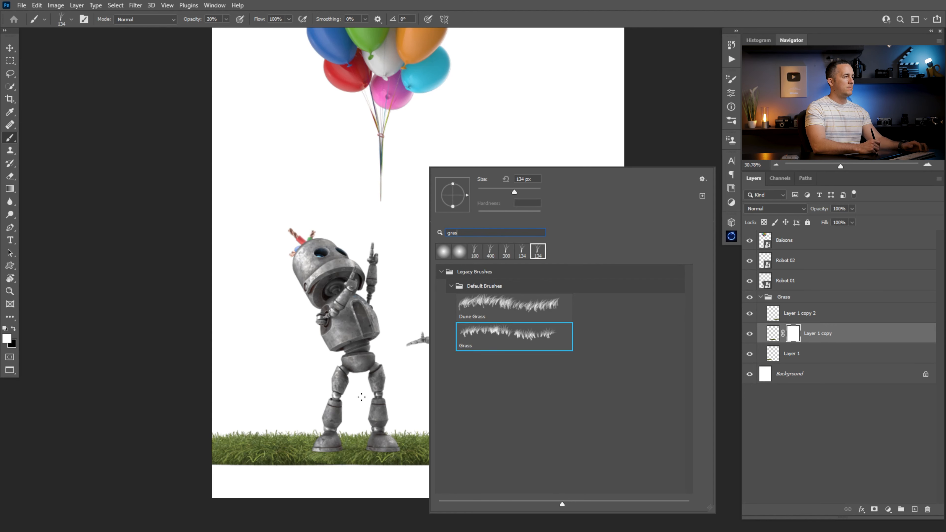
key("Return")
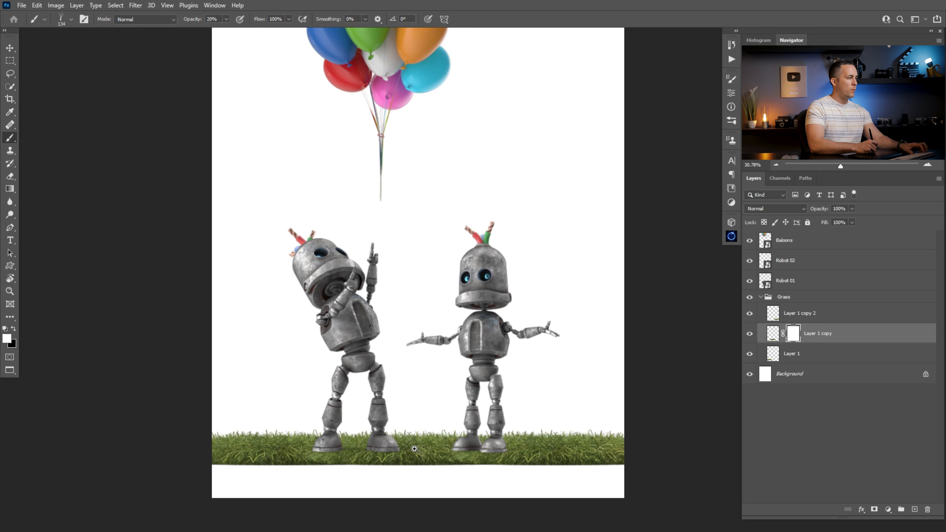
- Set the Grass brush to 300 px and 100% opacity, turning off Transfer in Brush Settings
scroll(408, 443, "up", 2)
key("bracketright")
key("bracketright")
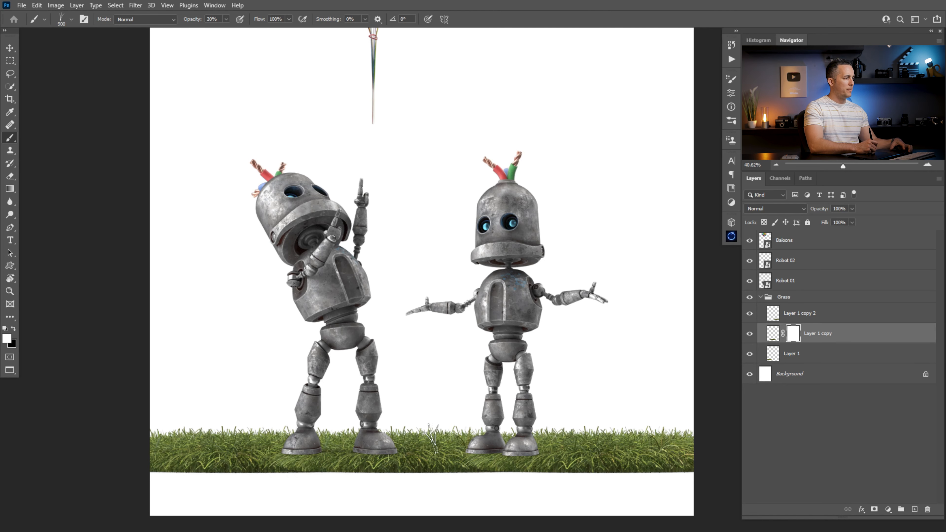
left_click(730, 80)
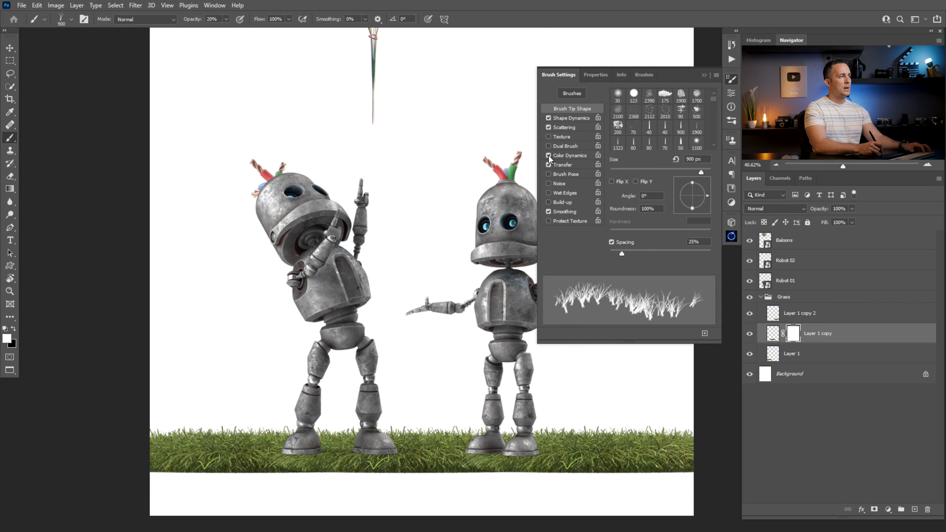
left_click(549, 164)
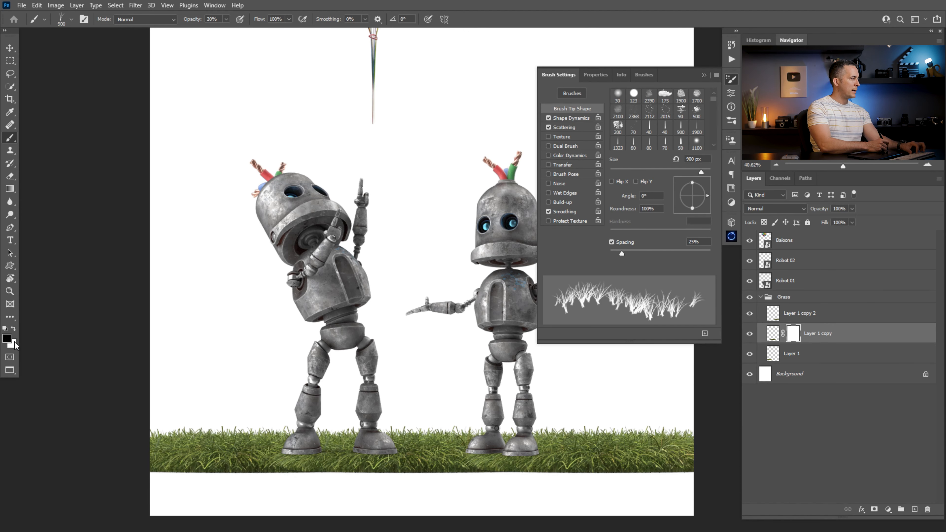
key("bracketleft")
key("bracketleft")
key("bracketleft")
key("bracketleft")
key("bracketleft")
key("bracketleft")
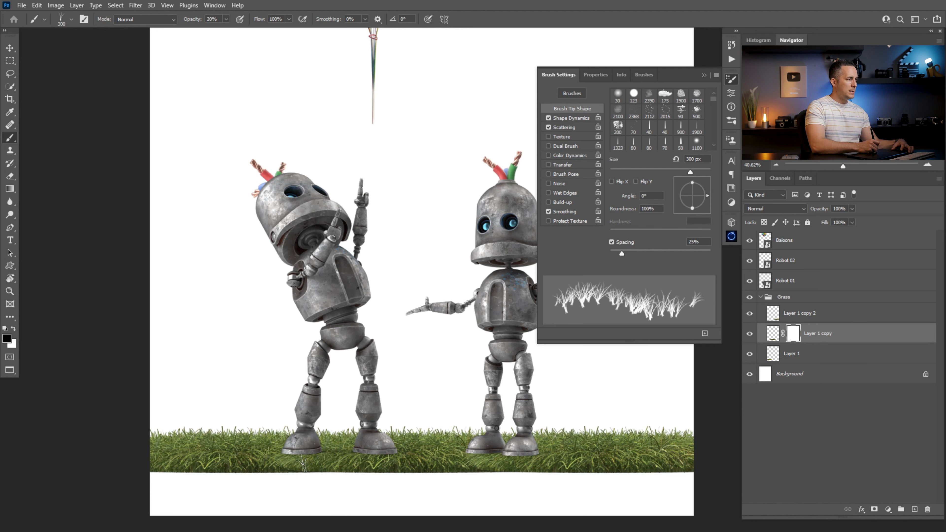
key("0")
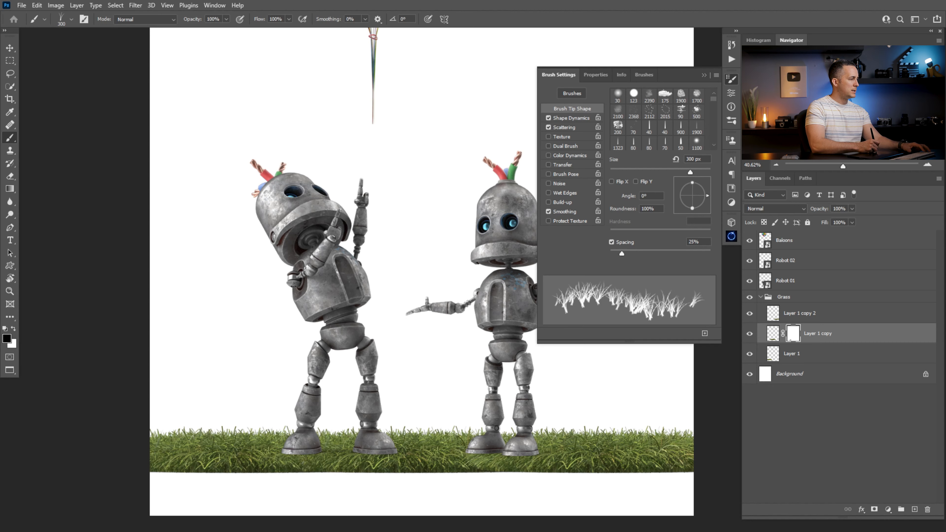
- Paint grass blades on Layer 1 copy's mask along the seams to blend the grass edges
mouse_move(291, 464)
left_mouse_down()
mouse_move(314, 468)
mouse_move(235, 407)
left_mouse_up()
left_click_drag(565, 407, 455, 407)
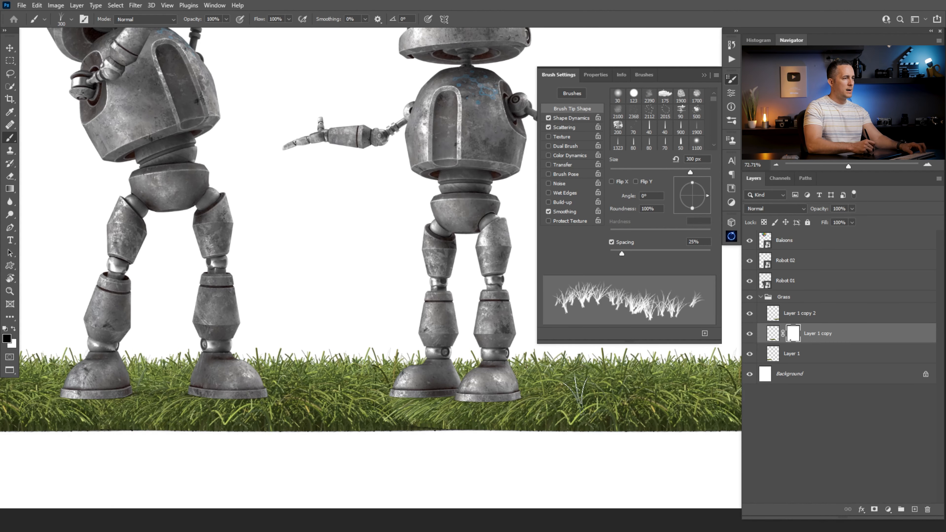
- Add a layer mask to Layer 1 copy 2
left_click(750, 354)
left_click(750, 353)
left_click(749, 314)
left_click(779, 315)
left_click(874, 511)
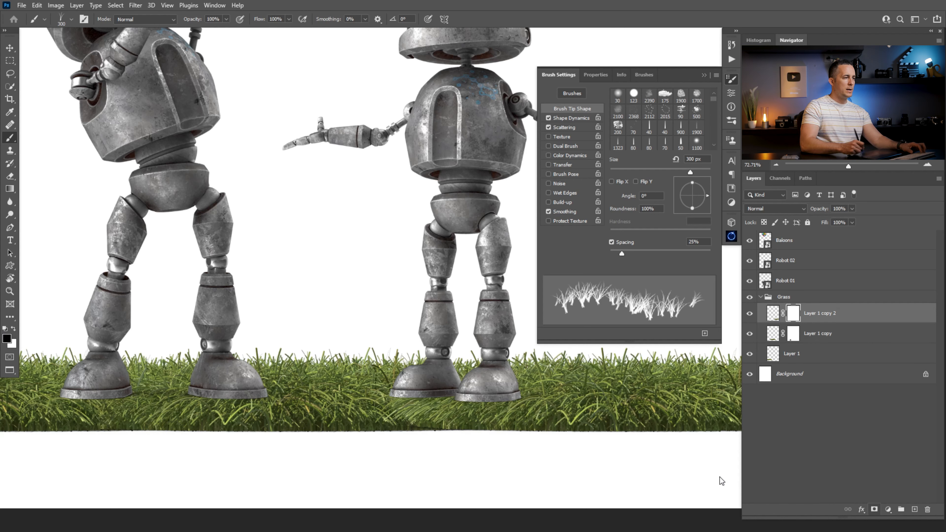
- Paint grass blades on Layer 1 copy 2's mask to blend its seam with the neighbouring grass
mouse_move(435, 416)
left_mouse_down()
mouse_move(468, 424)
mouse_move(479, 443)
mouse_move(403, 426)
mouse_move(472, 427)
mouse_move(496, 442)
mouse_move(452, 433)
left_mouse_up()
key("x")
left_click_drag(453, 419, 401, 416)
mouse_move(343, 433)
left_mouse_down()
mouse_move(355, 431)
mouse_move(321, 439)
mouse_move(340, 428)
left_mouse_up()
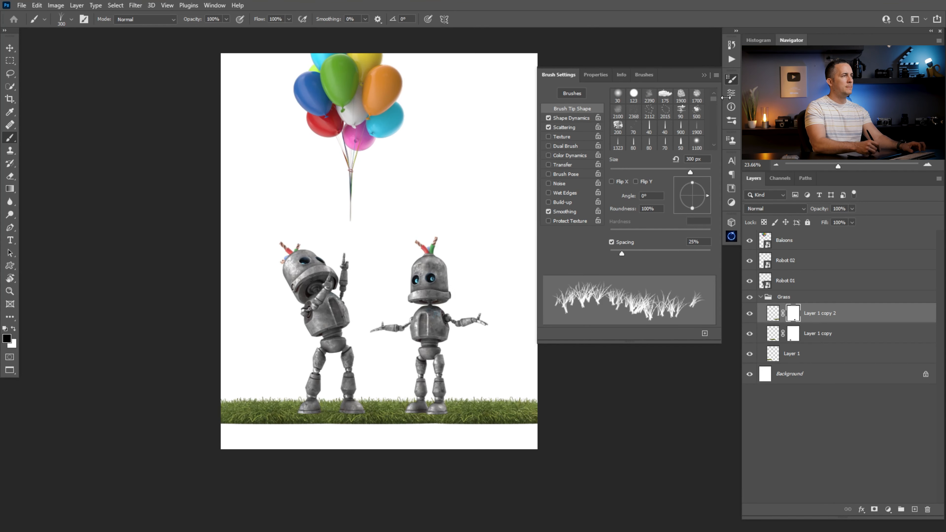
left_click(704, 75)
left_click_drag(419, 411, 456, 410)
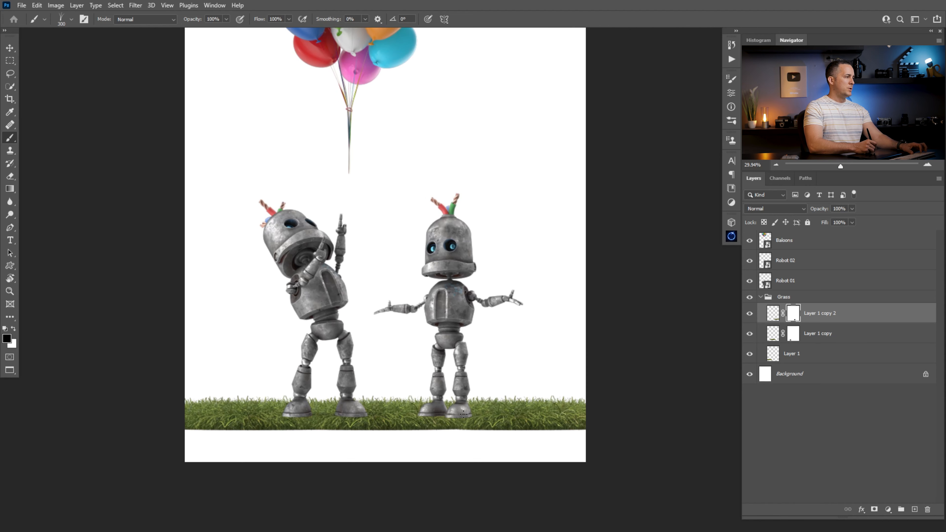
- Add layer masks to Robot 01 and Robot 02 and target Robot 01's mask
left_click(796, 282)
left_click(874, 509)
left_click(820, 264)
left_click(874, 510)
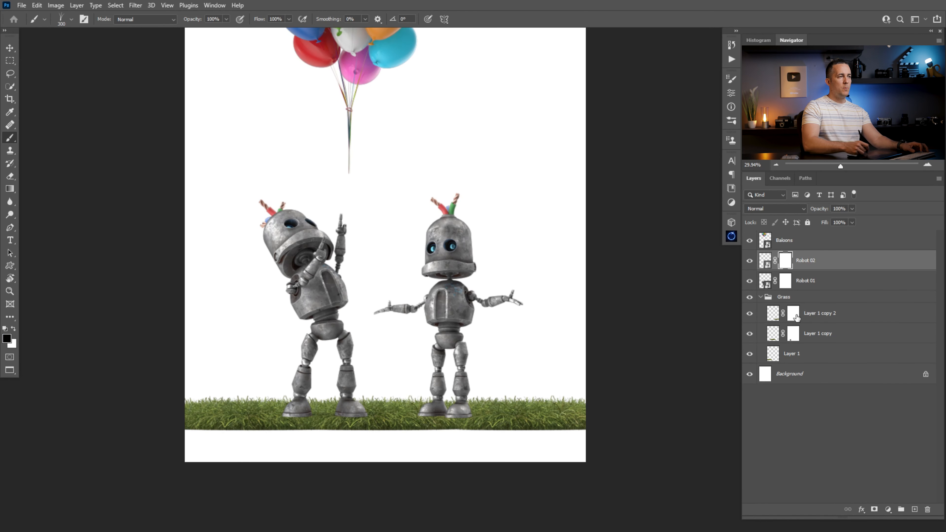
left_click(787, 282)
scroll(316, 417, "up", 3)
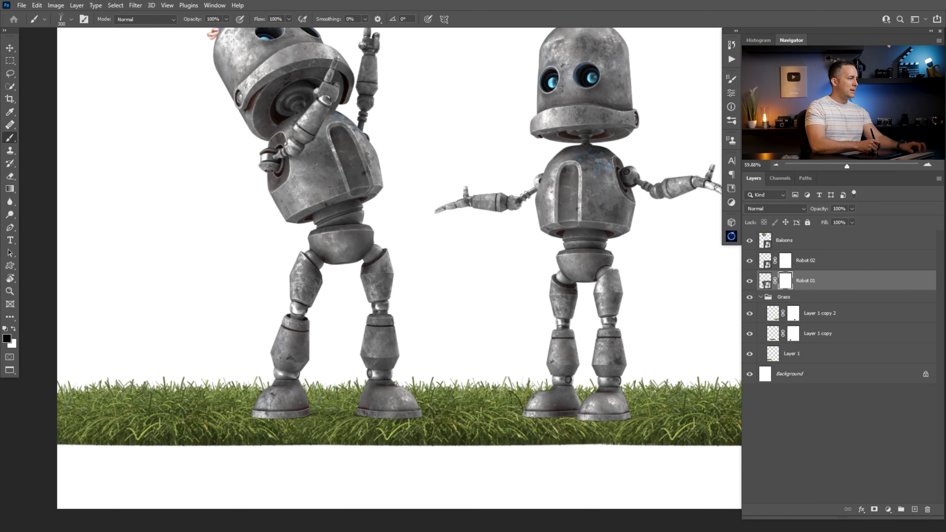
- Paint grass over both robots' feet on the Robot 01 and Robot 02 masks
left_click_drag(260, 427, 289, 429)
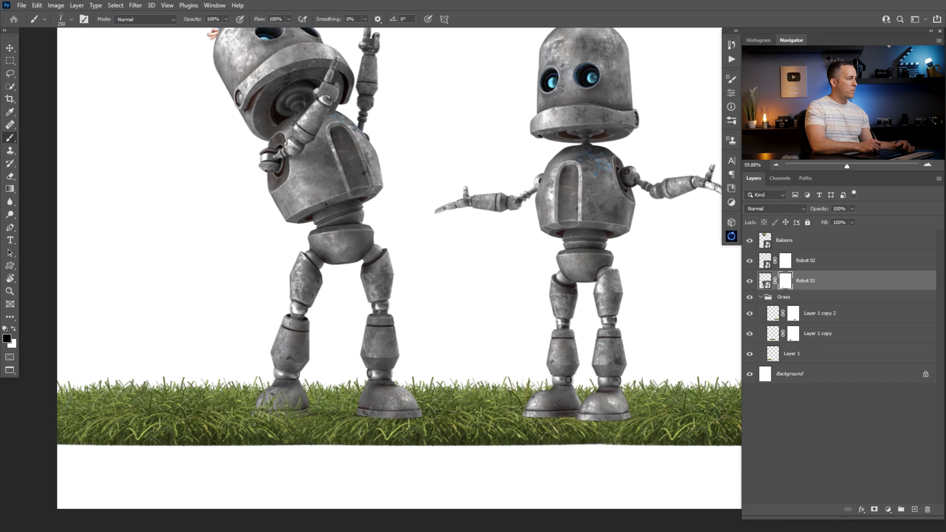
mouse_move(417, 423)
left_mouse_down()
mouse_move(368, 432)
mouse_move(413, 413)
mouse_move(383, 422)
left_mouse_up()
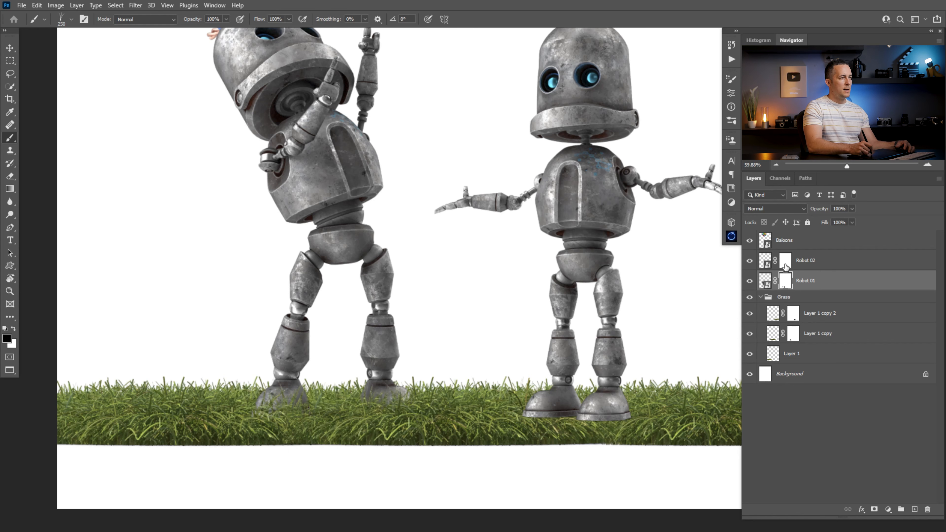
key("alt+bracketright")
left_click_drag(535, 428, 638, 424)
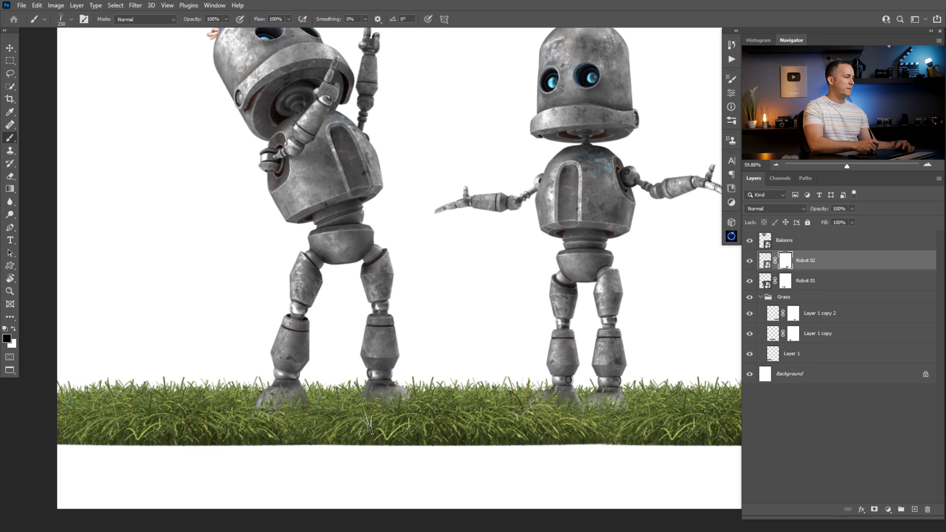
- Add more grass strokes on Robot 01's mask around the feet
left_click(790, 284)
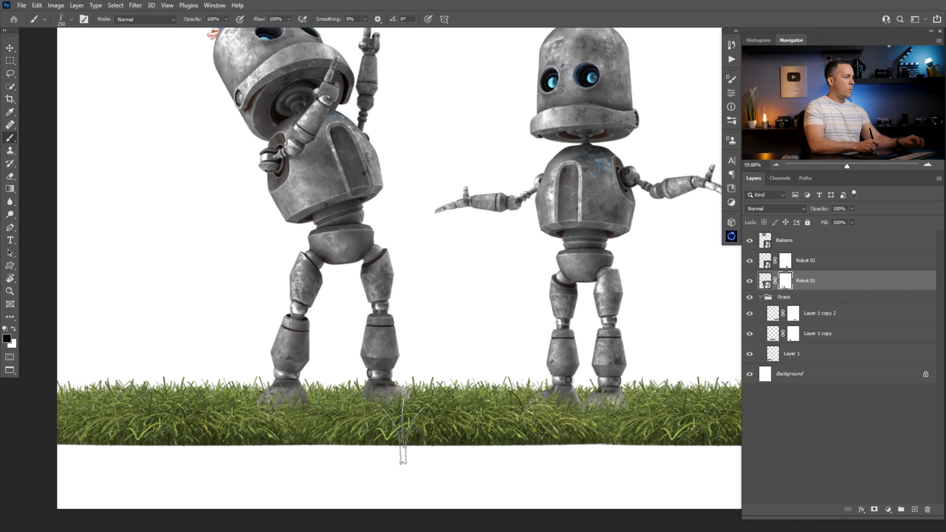
left_click_drag(491, 374, 420, 387)
left_click_drag(512, 358, 458, 381)
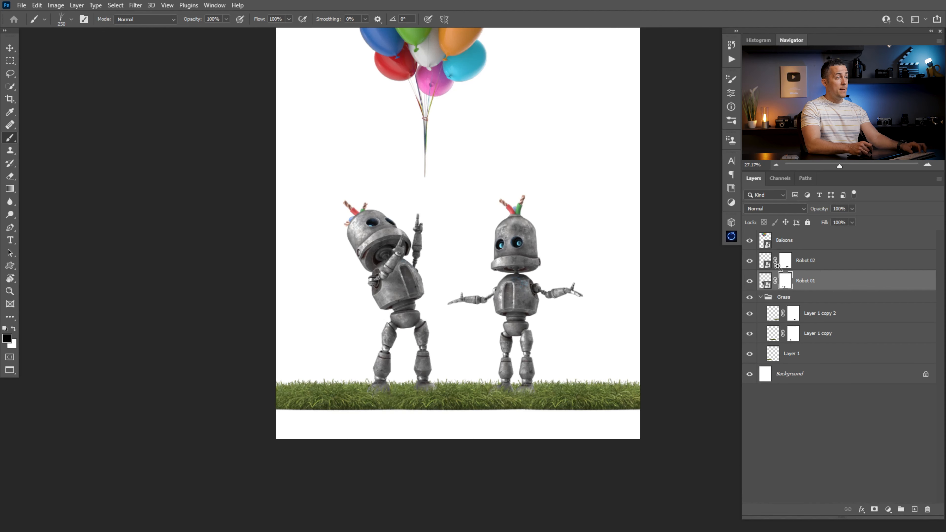
- Select the robot and grass layers and move them down to the canvas's bottom edge
left_click(766, 262)
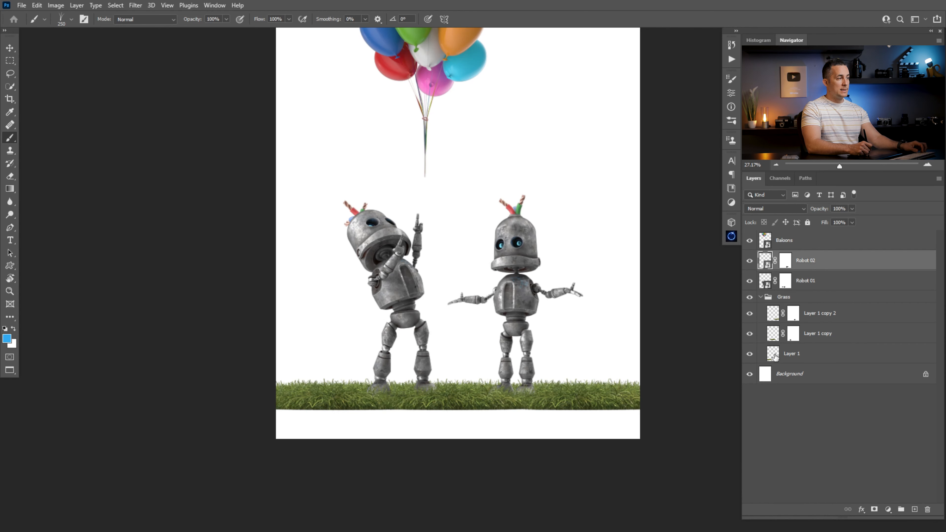
left_click(774, 355, "shift")
key("v")
left_click_drag(513, 356, 514, 387)
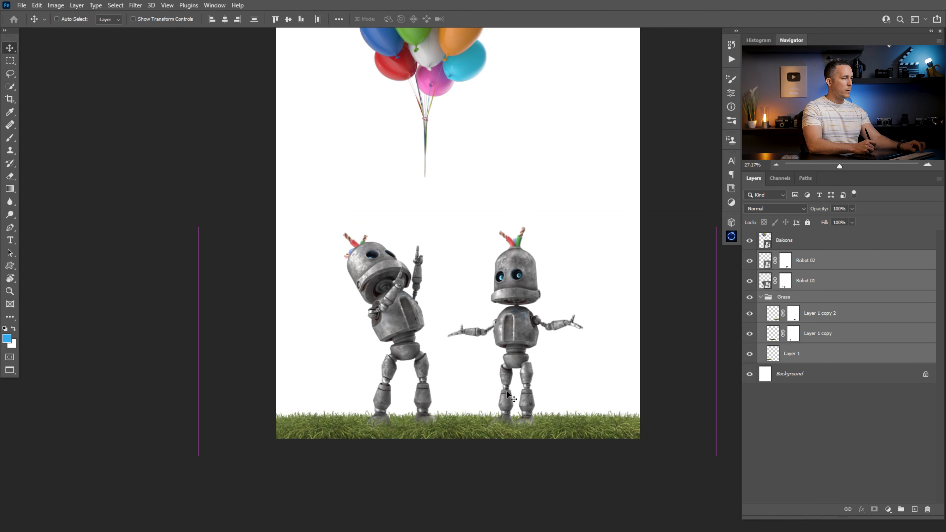
scroll(514, 386, "down", 3)
scroll(514, 384, "up", 1)
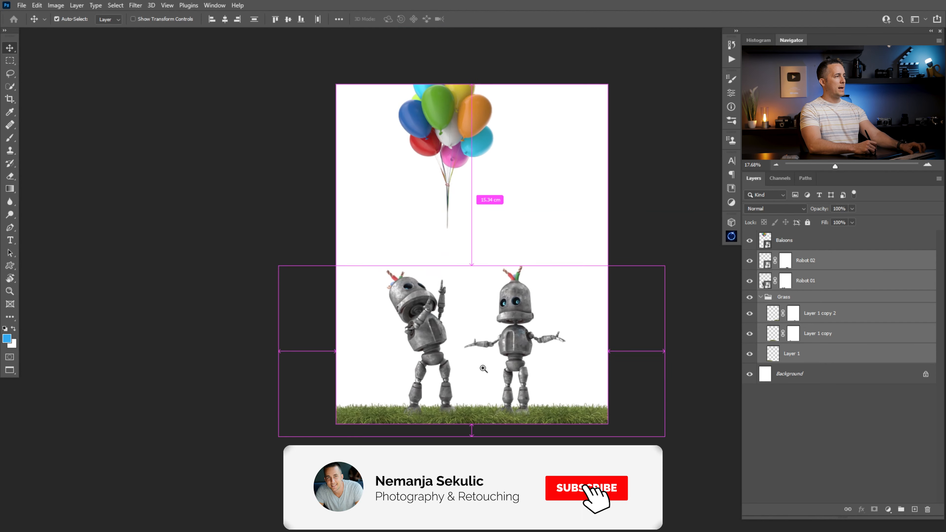
- Scale the Balloons layer up to about 114% with Free Transform
left_click(766, 243)
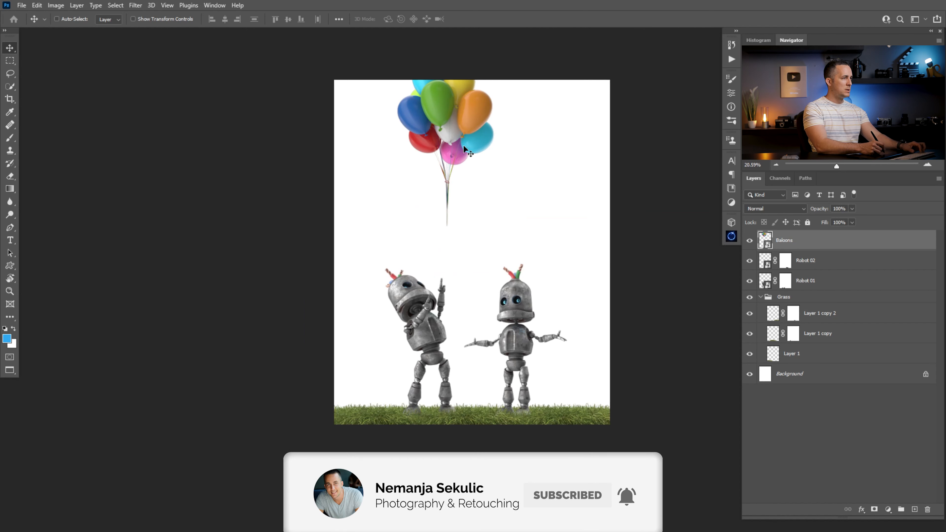
key("ctrl+t")
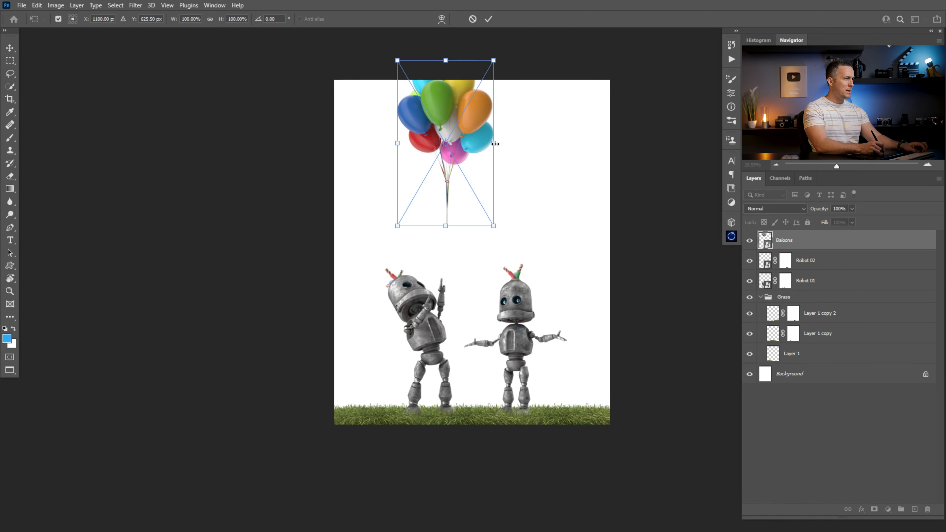
left_click_drag(494, 143, 502, 145)
key("Return")
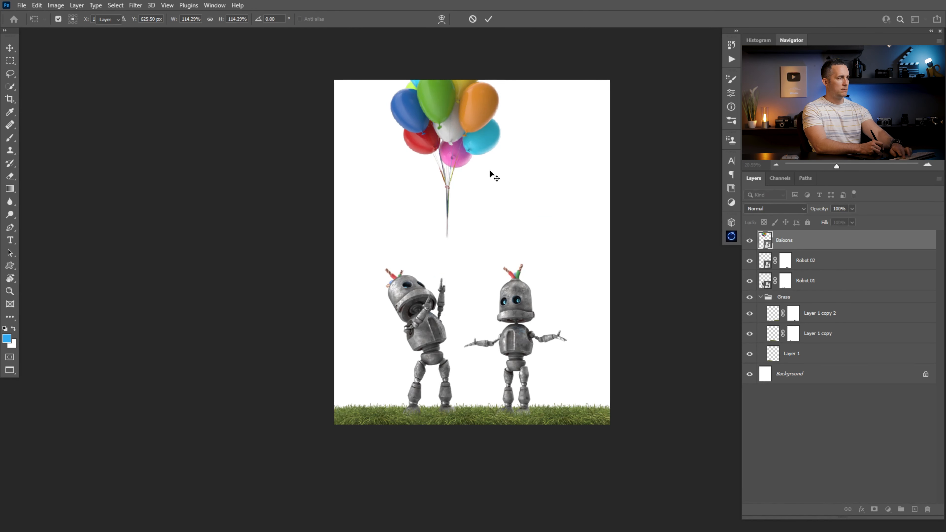
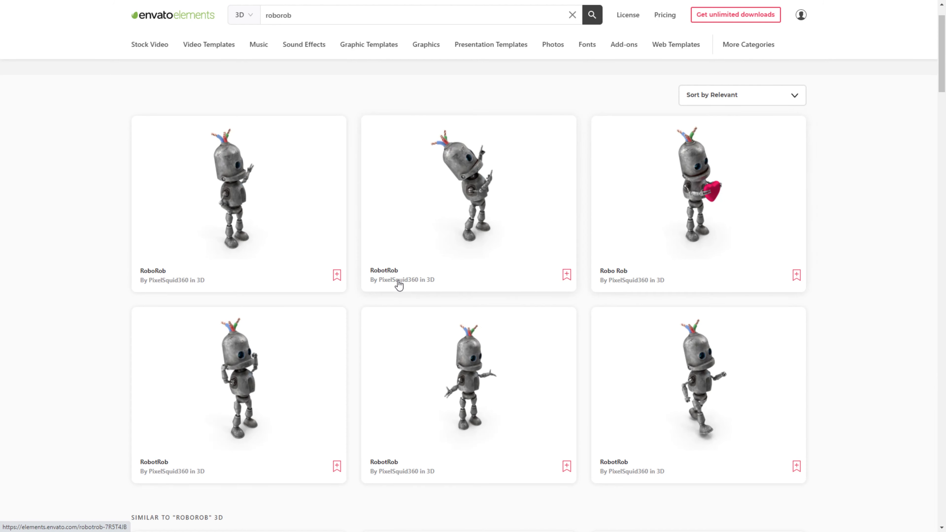
- Browse the Envato Elements 3D objects, previewing and rotating the robot, grass and fence models
scroll(400, 283, "down", 15)
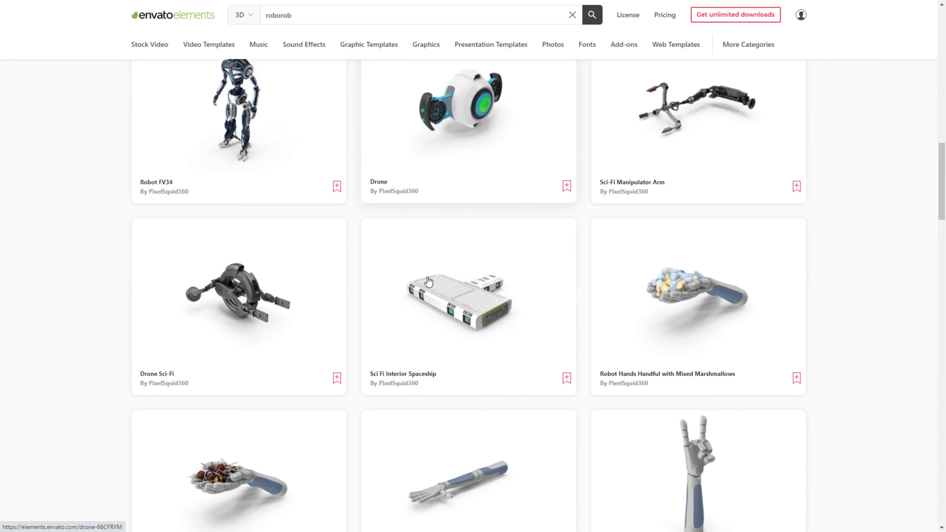
scroll(428, 282, "down", 20)
scroll(449, 302, "up", 12)
scroll(448, 290, "up", 20)
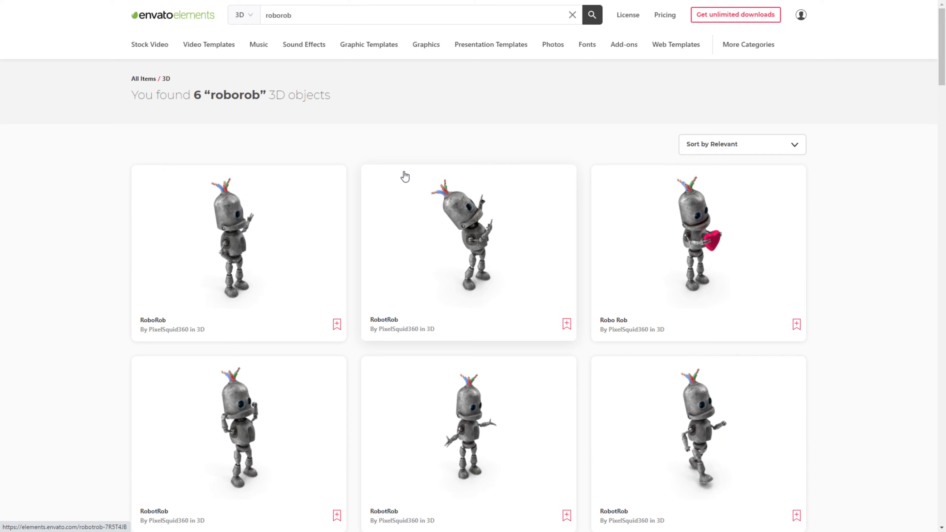
left_click(405, 177)
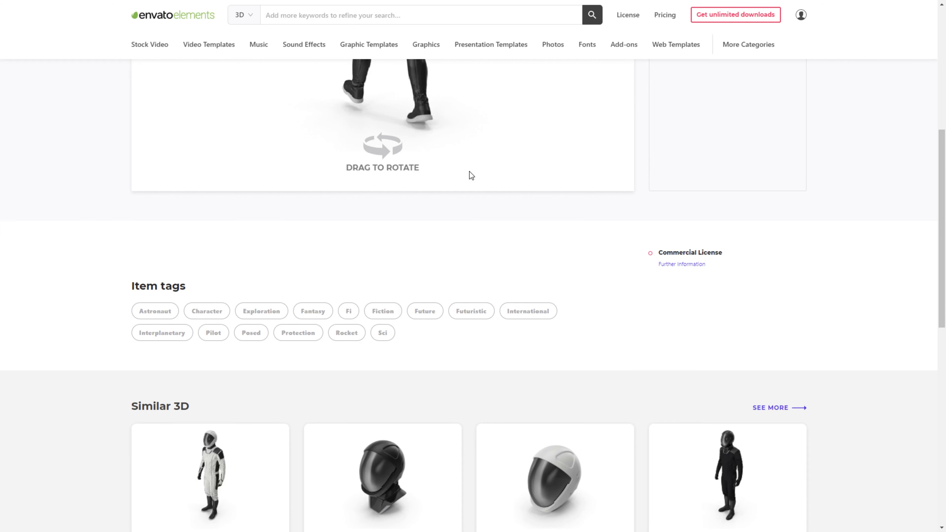
scroll(469, 172, "up", 6)
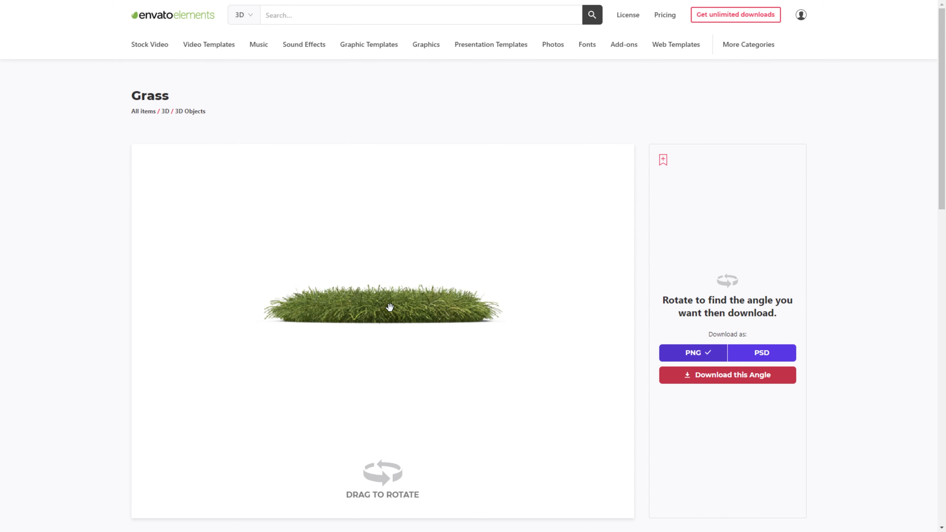
mouse_move(389, 306)
left_mouse_down()
mouse_move(389, 321)
mouse_move(386, 313)
mouse_move(362, 325)
mouse_move(395, 321)
mouse_move(395, 312)
left_mouse_up()
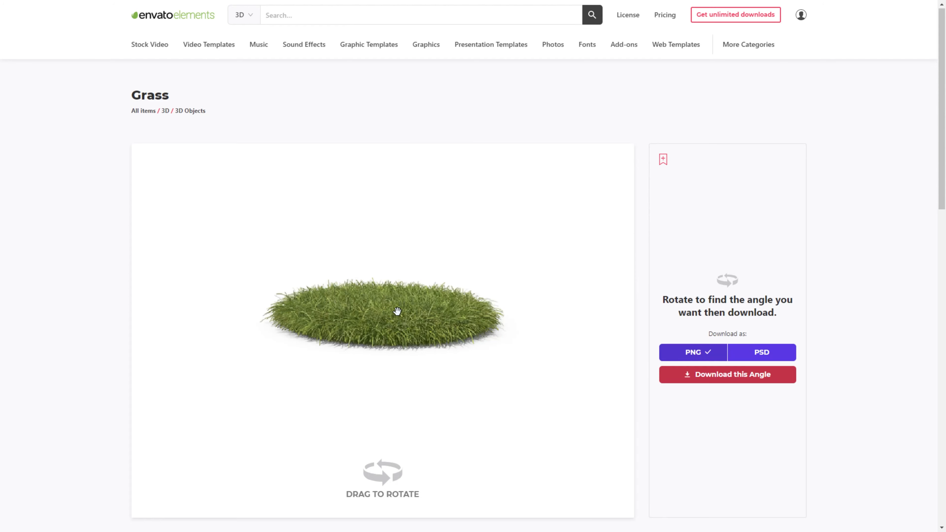
scroll(397, 312, "down", 12)
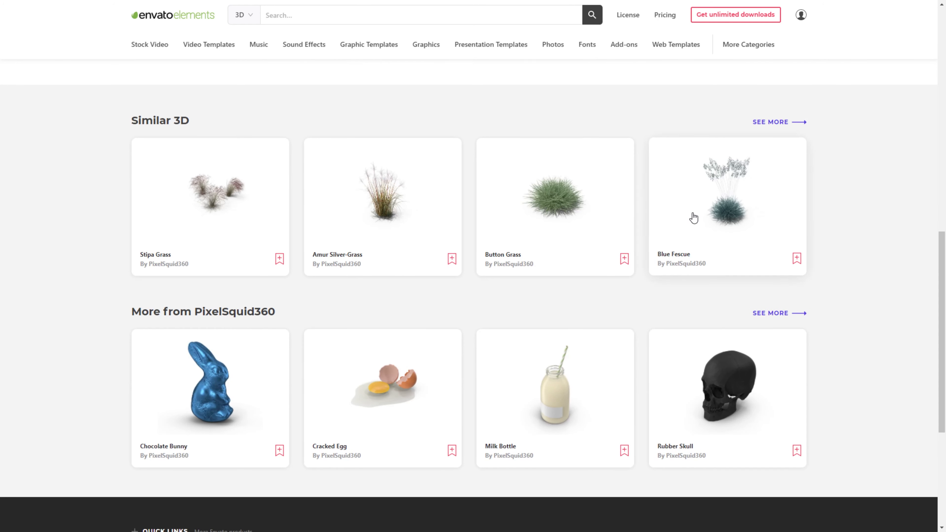
scroll(568, 239, "up", 10)
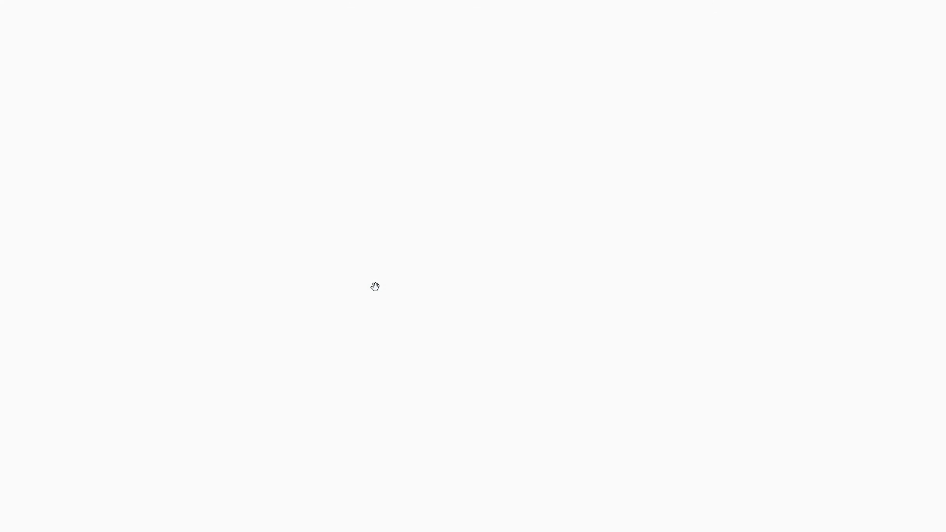
left_click_drag(368, 238, 394, 233)
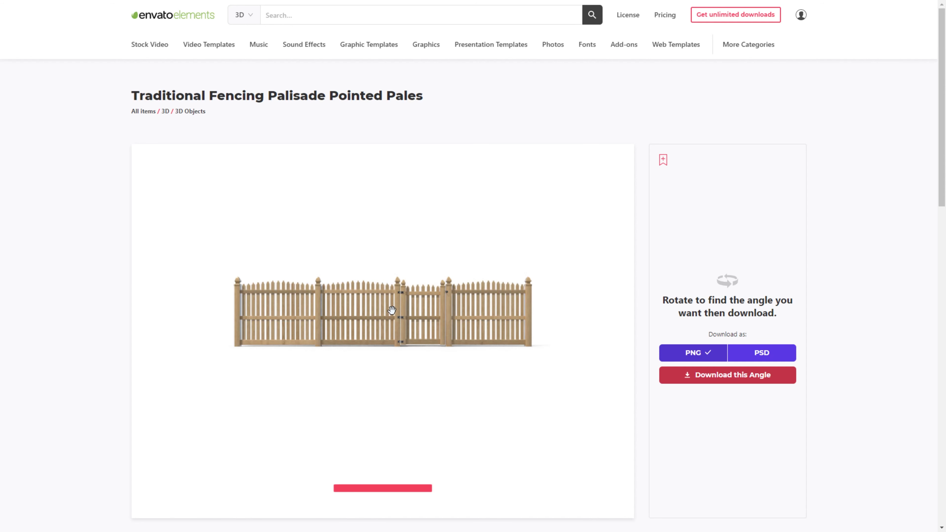
mouse_move(395, 314)
left_mouse_down()
mouse_move(406, 318)
mouse_move(393, 311)
mouse_move(399, 321)
left_mouse_up()
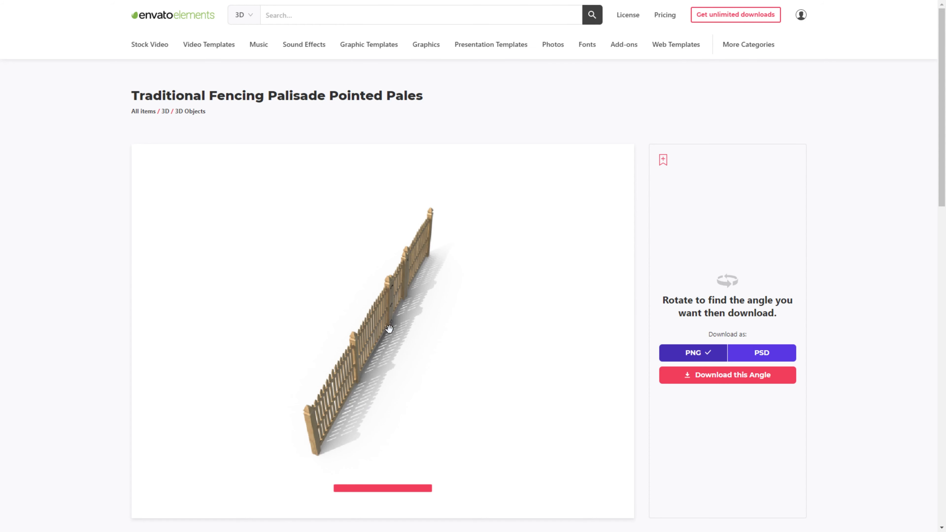
- Select PSD format on the fence page and browse the 3D bush search results
left_click(759, 356)
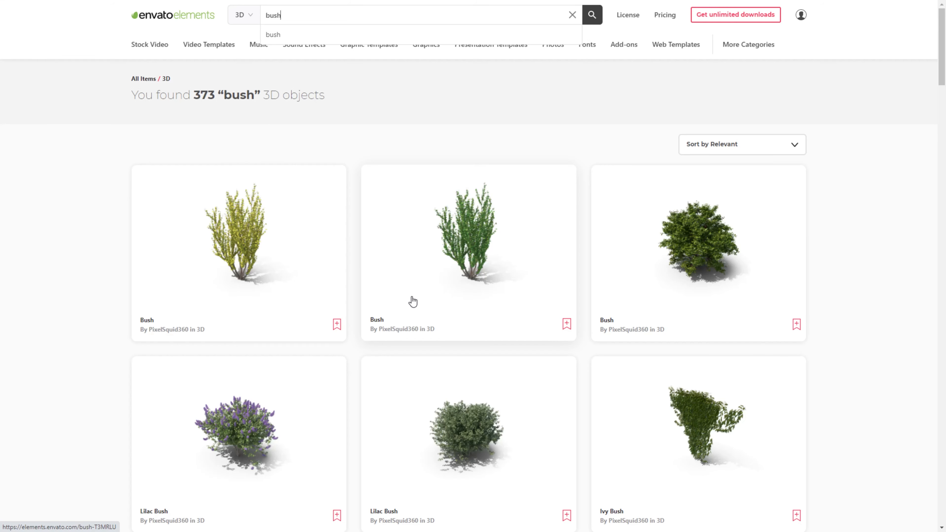
scroll(411, 302, "down", 10)
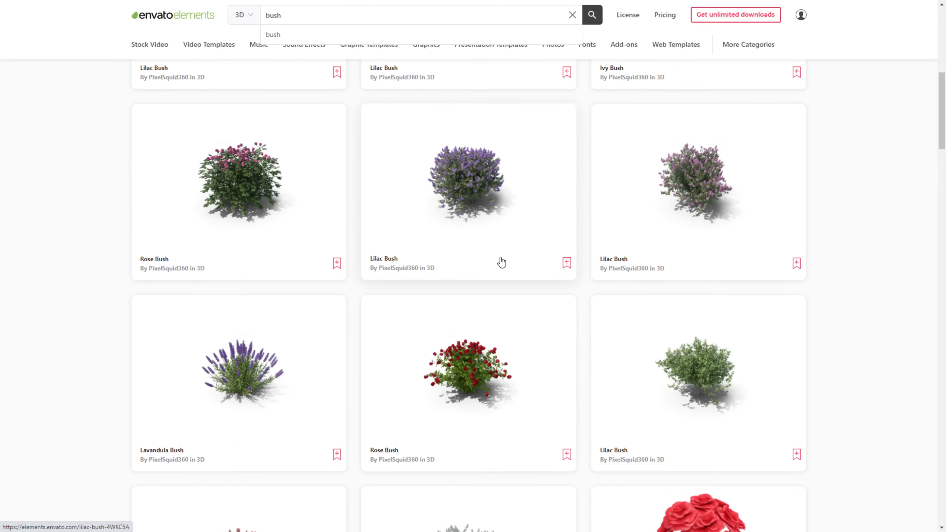
scroll(501, 262, "down", 20)
scroll(503, 262, "down", 20)
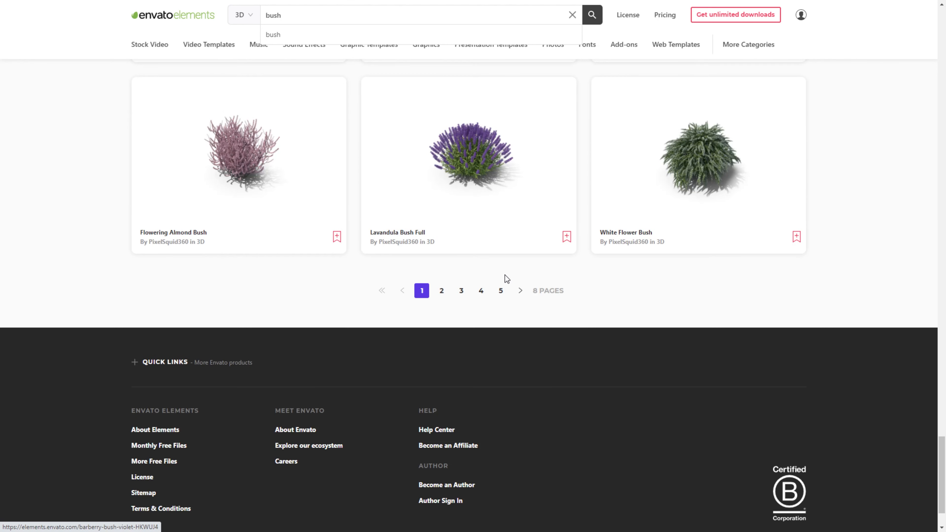
scroll(541, 279, "up", 15)
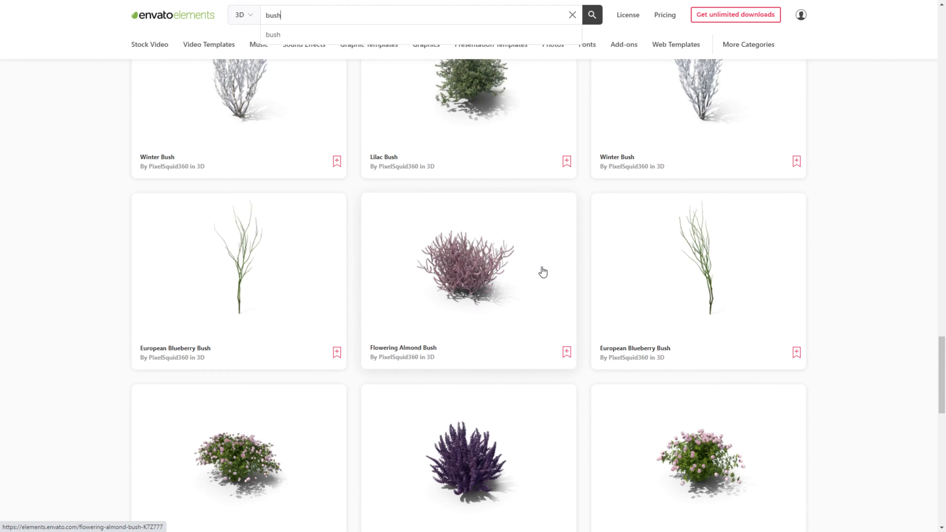
scroll(537, 273, "up", 12)
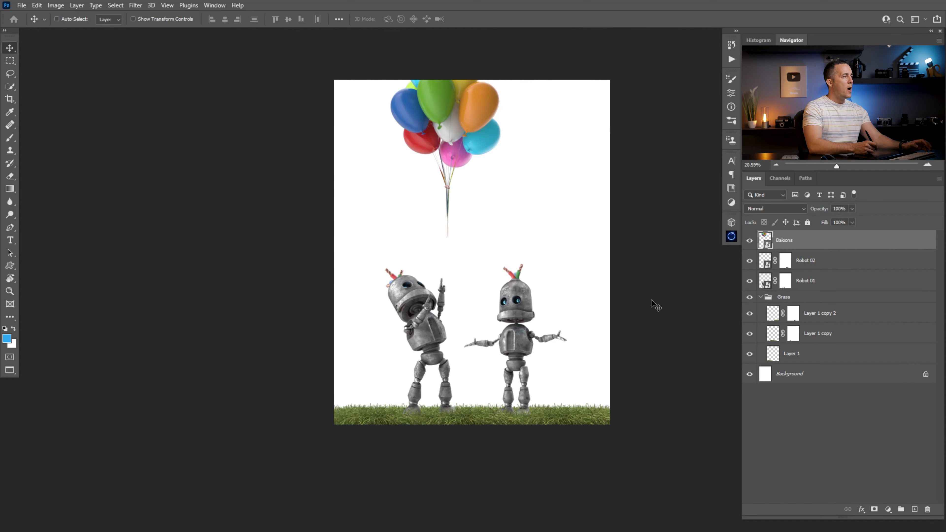
- Paste the sky photo into the scene above the background and delete the old white Background layer
left_click_drag(471, 255, 461, 285)
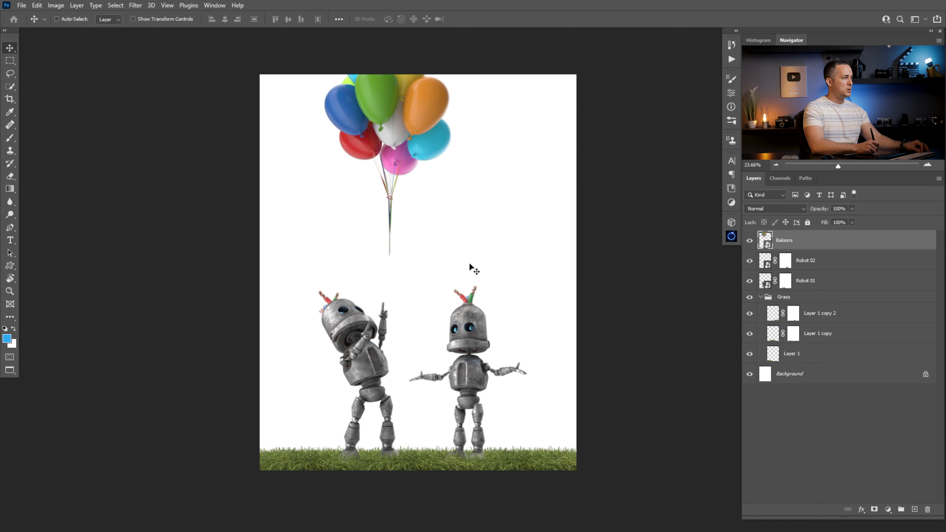
key("ctrl+Tab")
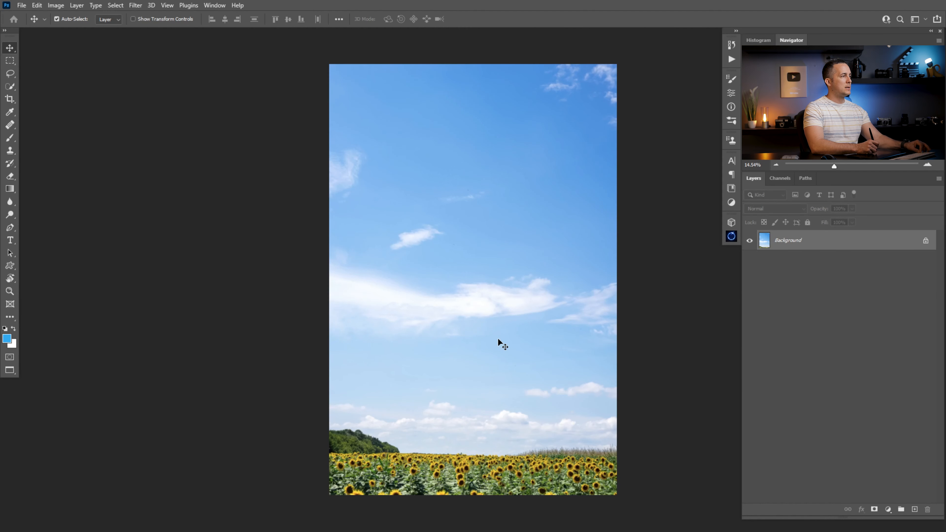
key("ctrl+a")
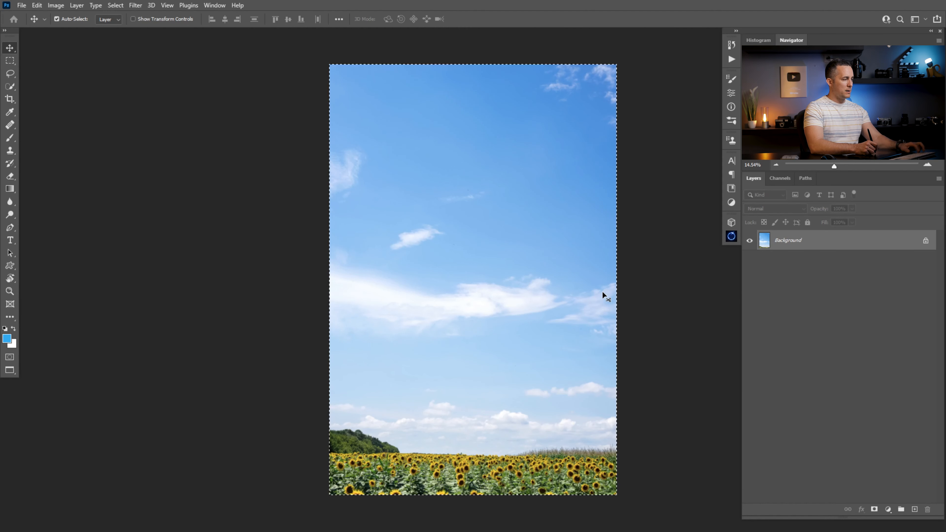
key("ctrl+Tab")
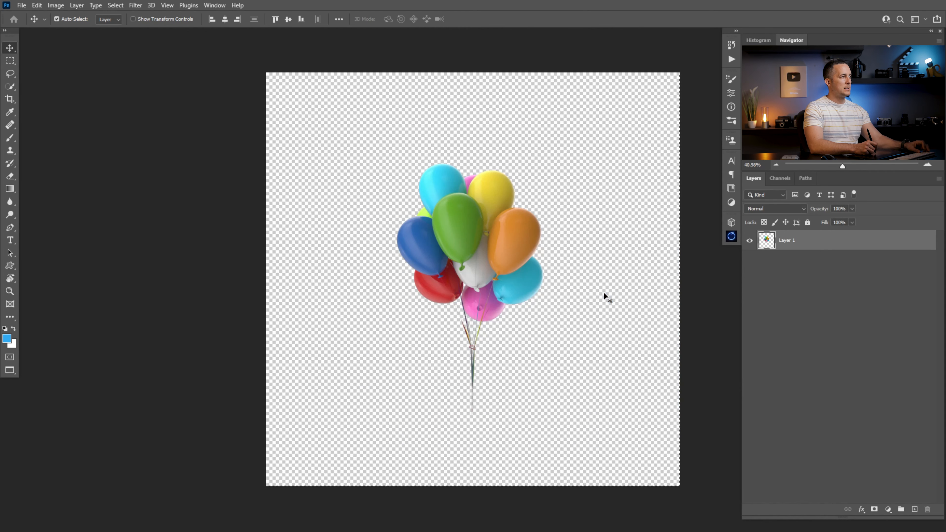
key("ctrl+Tab")
left_click(804, 375)
key("ctrl+v")
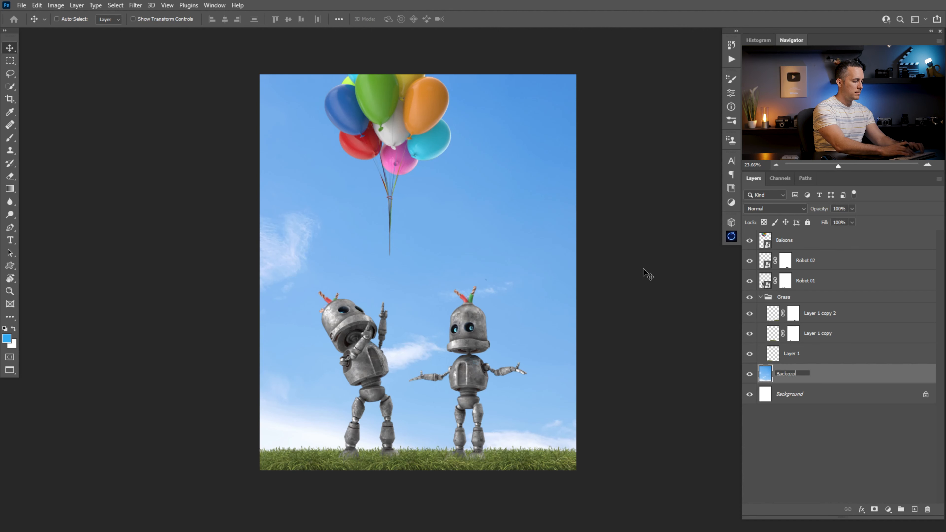
left_click_drag(823, 394, 927, 510)
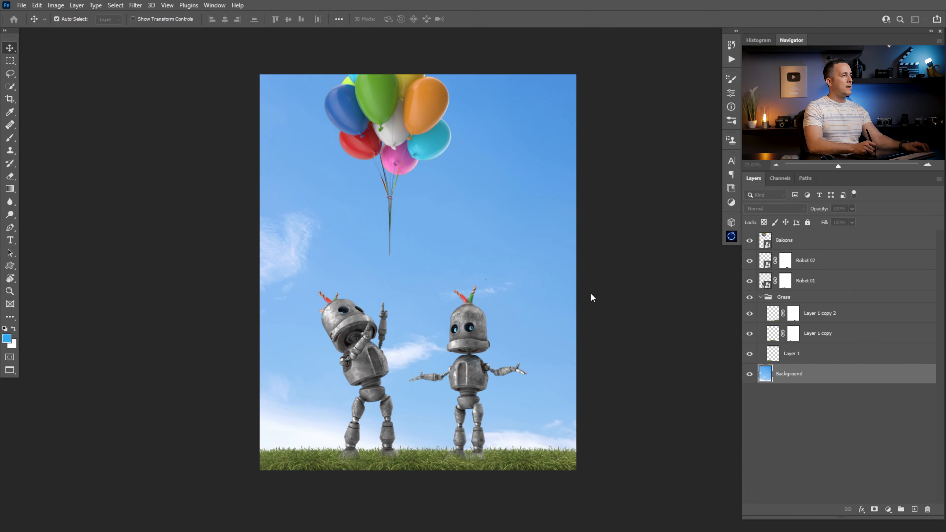
- Copy the tree image into the scene and move its layer below the Grass group, above the sky
key("ctrl+Tab")
key("ctrl+a")
key("ctrl+c")
key("ctrl+Tab")
key("ctrl+Tab")
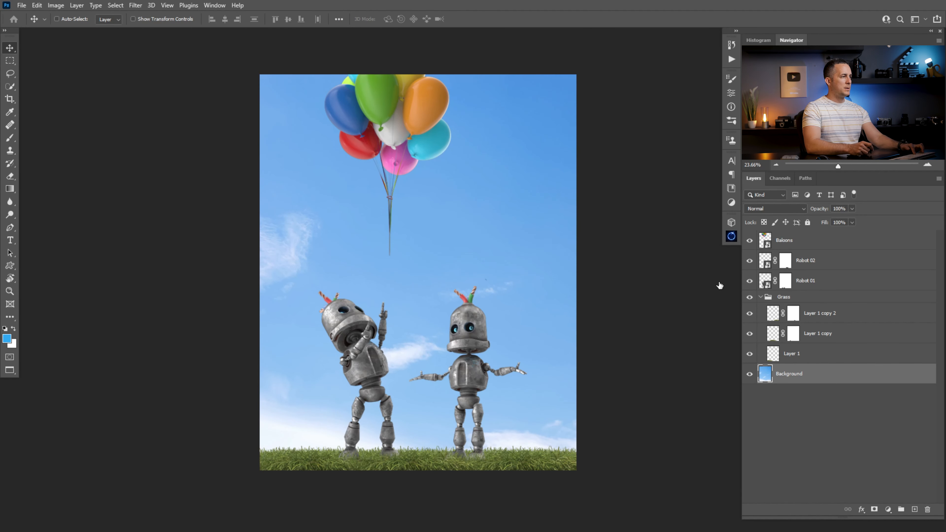
left_click(760, 297)
left_click(787, 298)
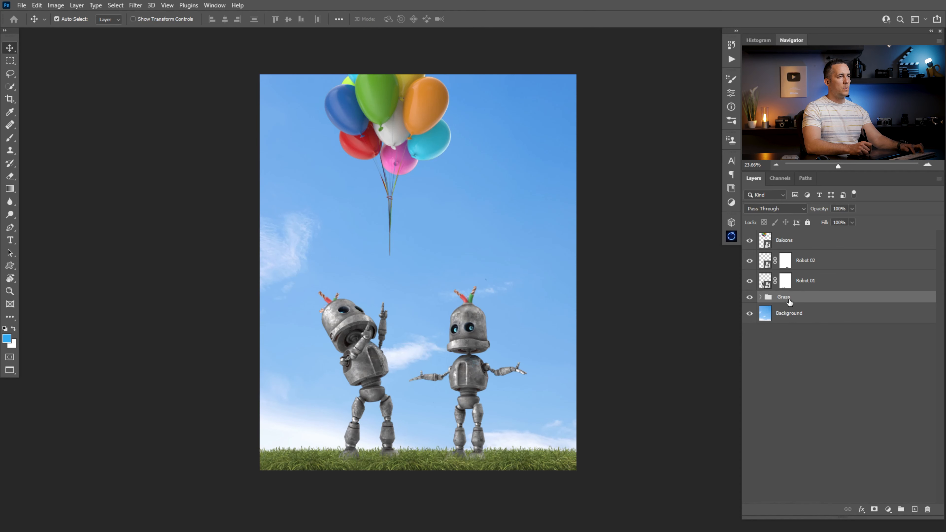
key("ctrl+v")
double_click(782, 299)
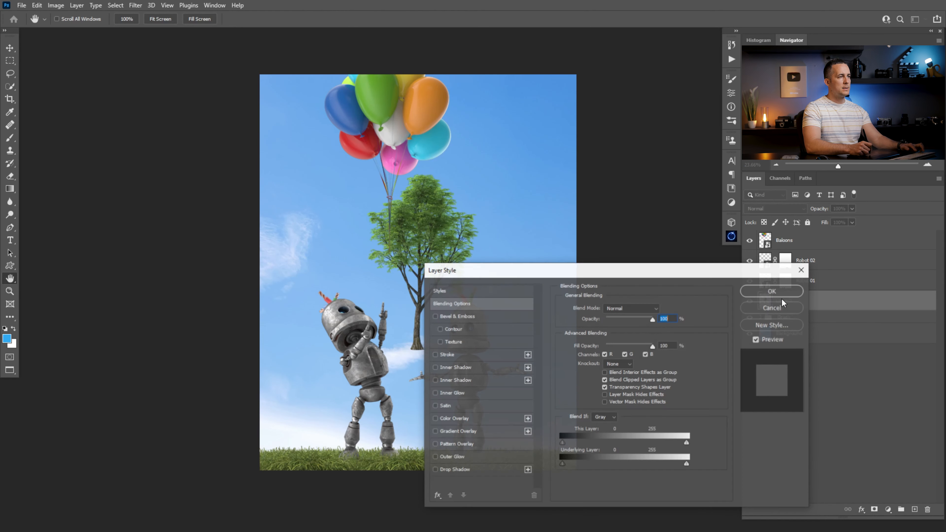
left_click(772, 301)
left_click_drag(772, 301, 788, 374)
- Collapse the Grass group and rename the tree layer to Tree
left_click(760, 297)
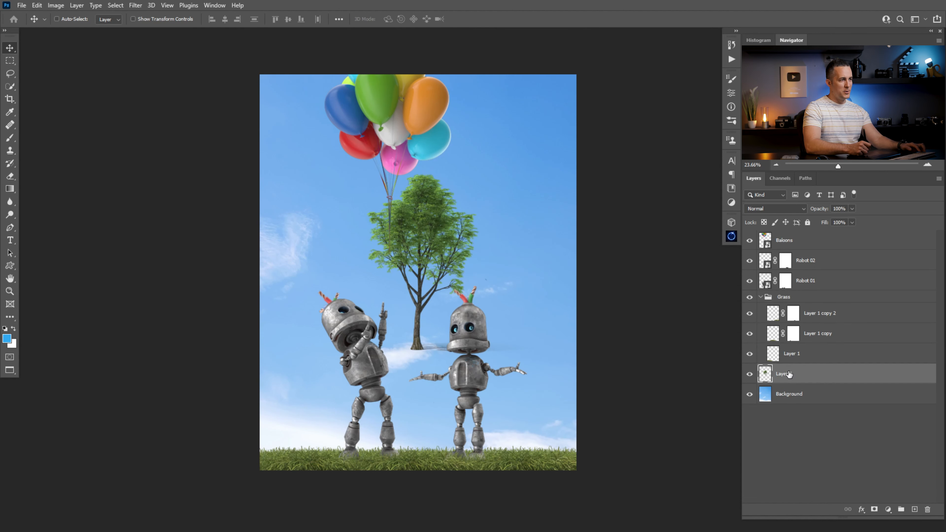
left_click(761, 298)
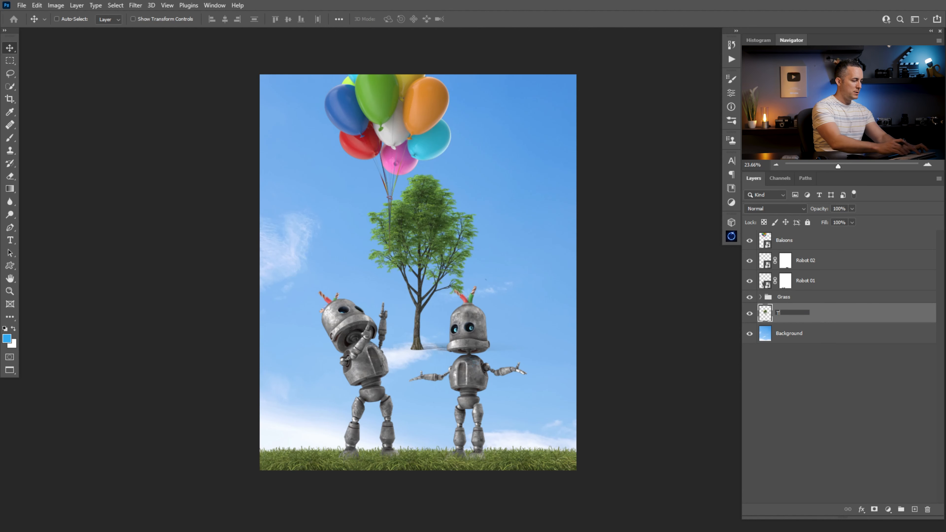
key("ctrl")
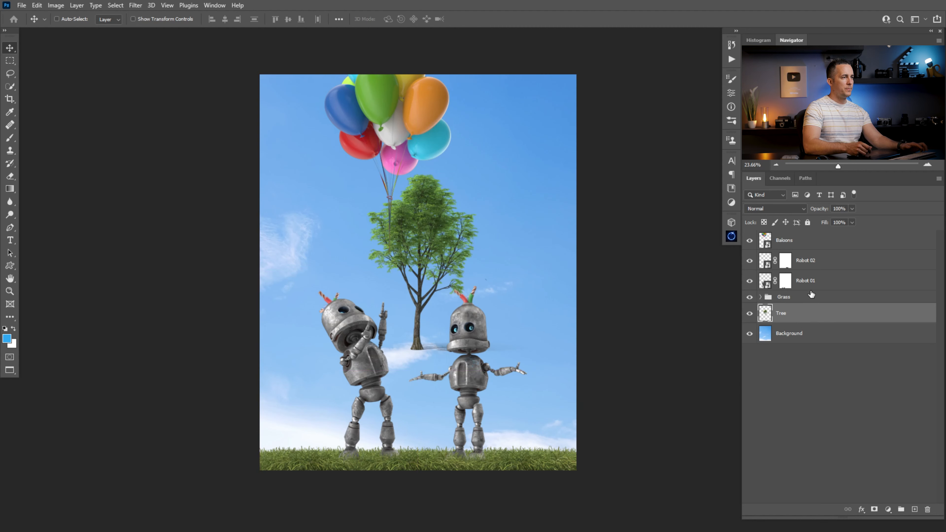
- Convert the Tree layer to a Smart Object, enlarge it and place it along the canvas's right edge
right_click(806, 319)
left_click(742, 248)
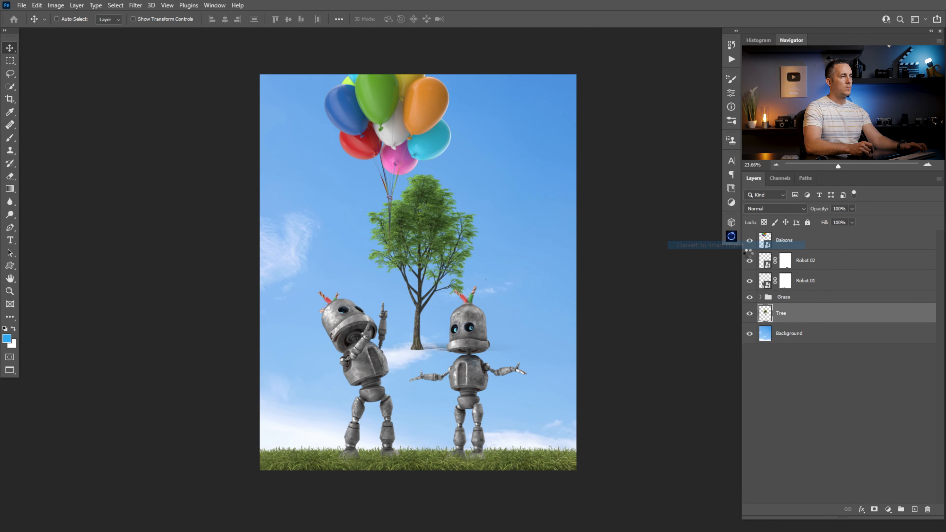
key("ctrl+t")
left_click_drag(537, 174, 677, 59)
left_click_drag(479, 234, 559, 249)
key("Return")
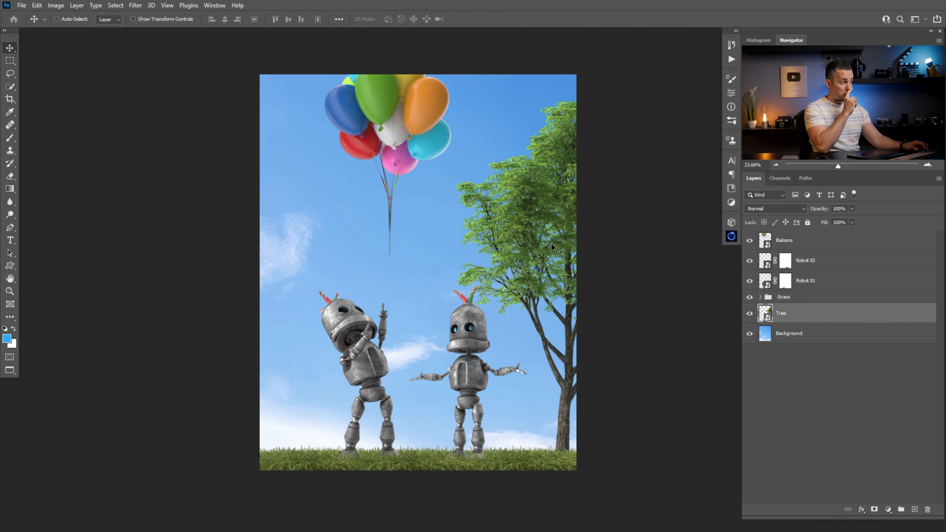
mouse_move(544, 241)
left_mouse_down()
mouse_move(546, 254)
mouse_move(544, 212)
mouse_move(553, 226)
mouse_move(546, 244)
mouse_move(568, 239)
mouse_move(560, 243)
left_mouse_up()
- Apply a Gaussian Blur smart filter to the Tree layer and set its radius to 3.0 pixels
left_click(140, 7)
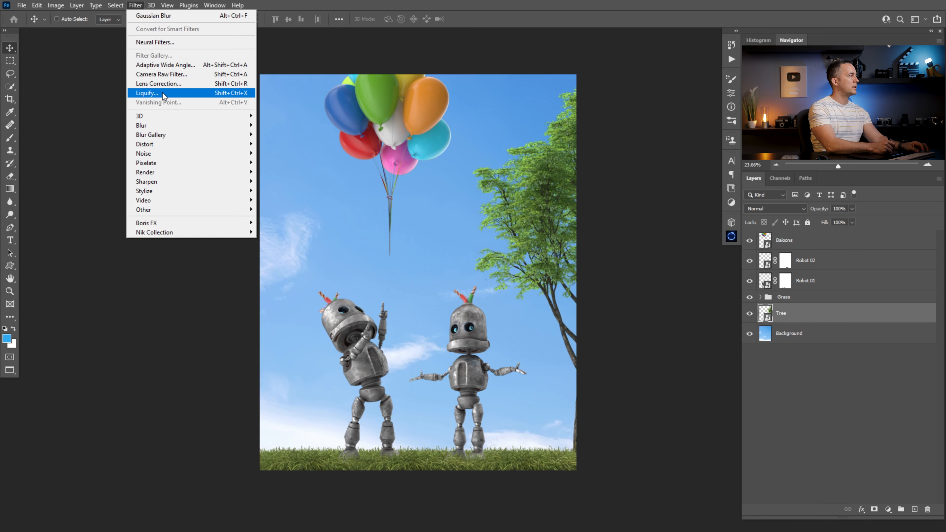
mouse_move(182, 125)
left_click(279, 162)
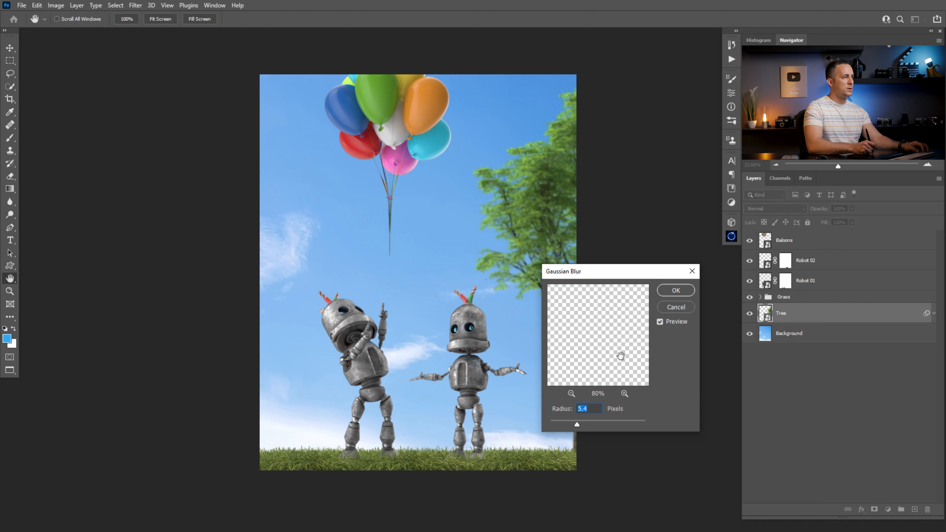
left_click(675, 290)
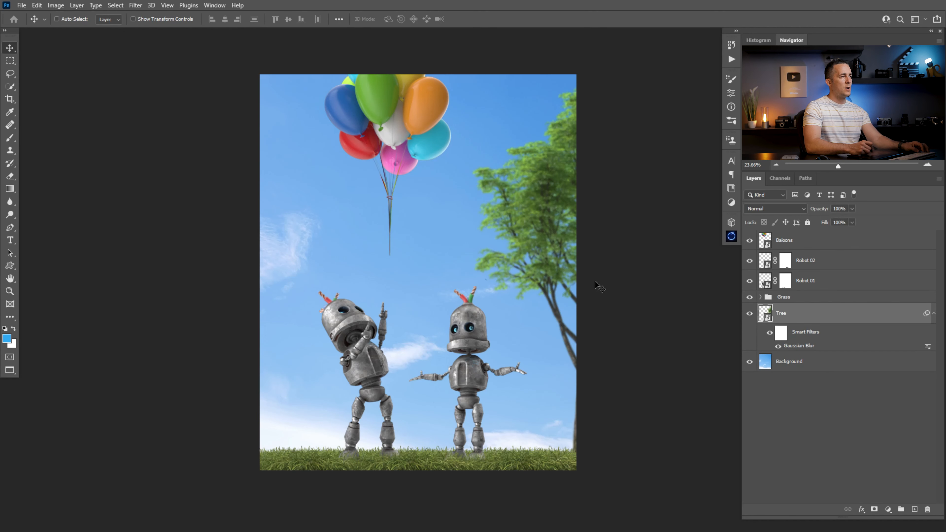
double_click(801, 346)
left_click_drag(580, 423, 570, 425)
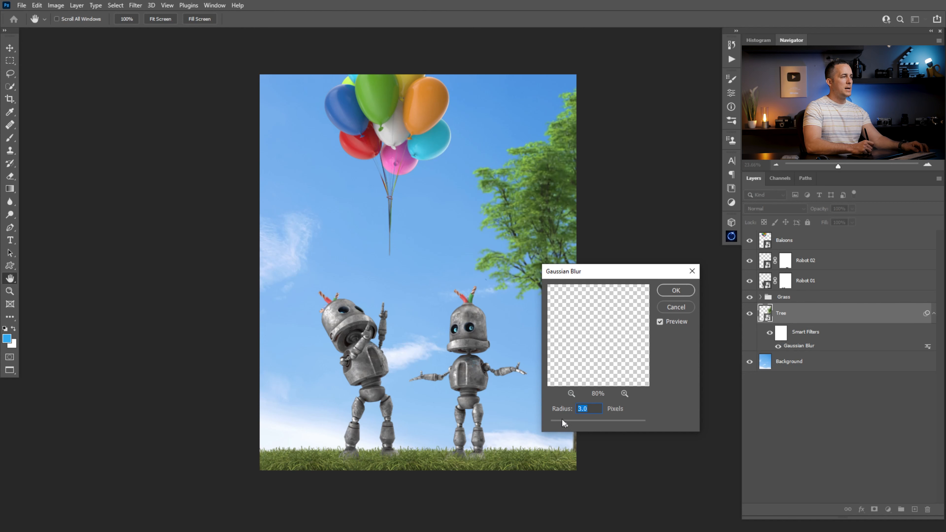
left_click(677, 309)
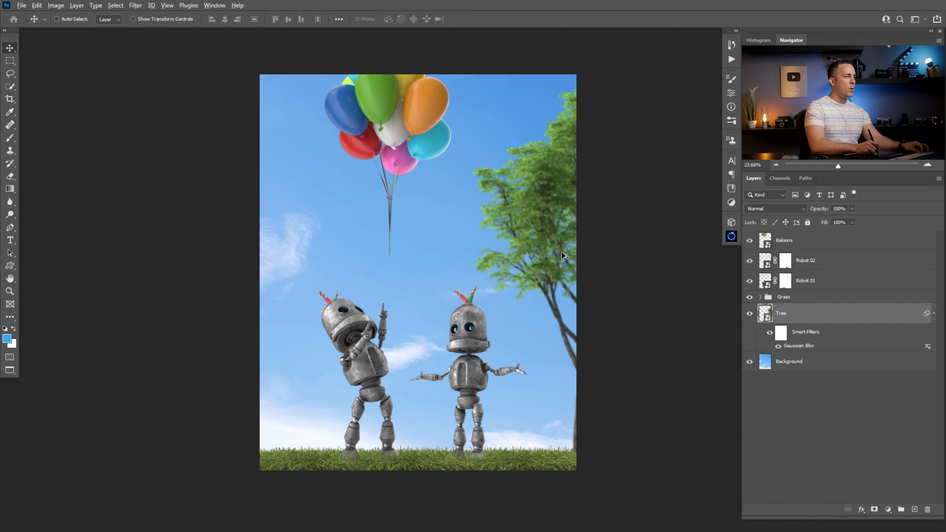
- Duplicate the blurred tree onto the canvas's left side and resize and position the copy with Free Transform
left_click_drag(561, 250, 301, 201)
key("ctrl+t")
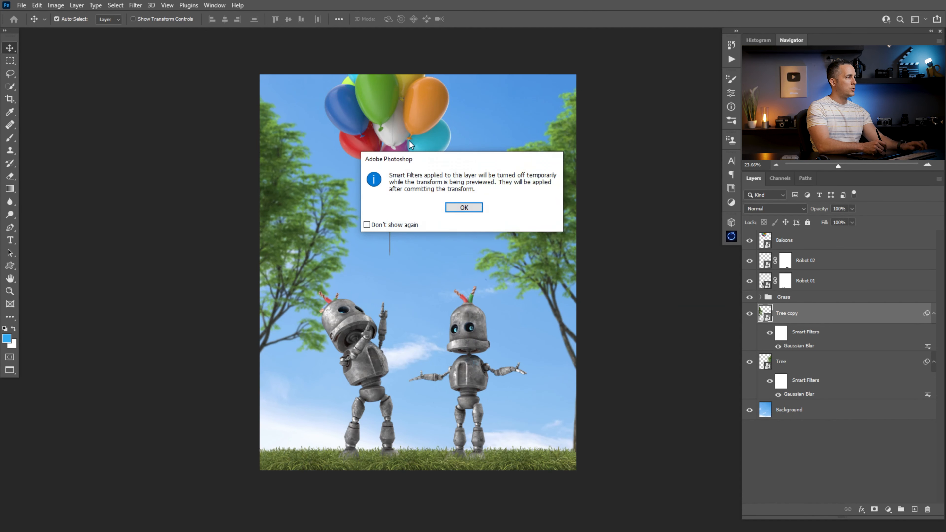
left_click(463, 207)
left_click_drag(486, 91, 421, 145)
left_click_drag(336, 239, 333, 292)
key("Return")
left_click_drag(544, 255, 549, 263)
key("ctrl")
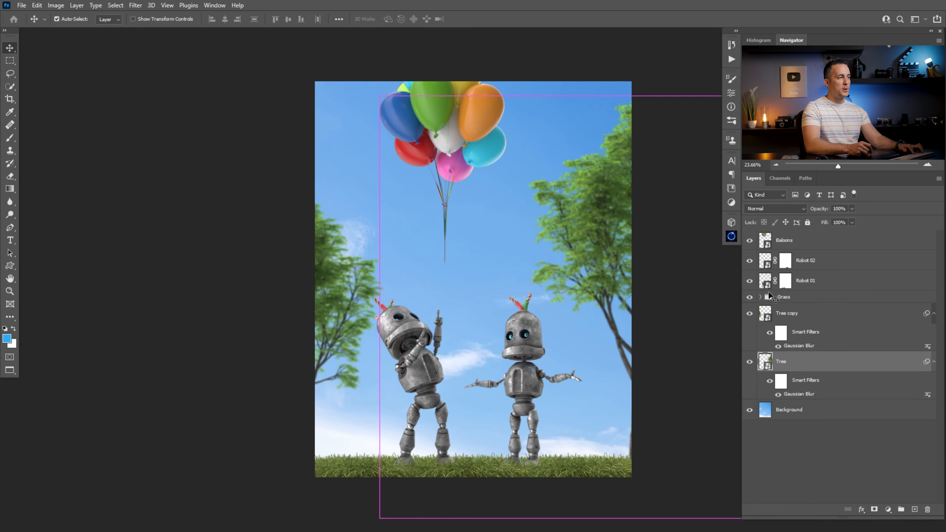
- Paste the flowering bush image as a new top layer and name it Flowers
left_click(767, 249)
key("ctrl+v")
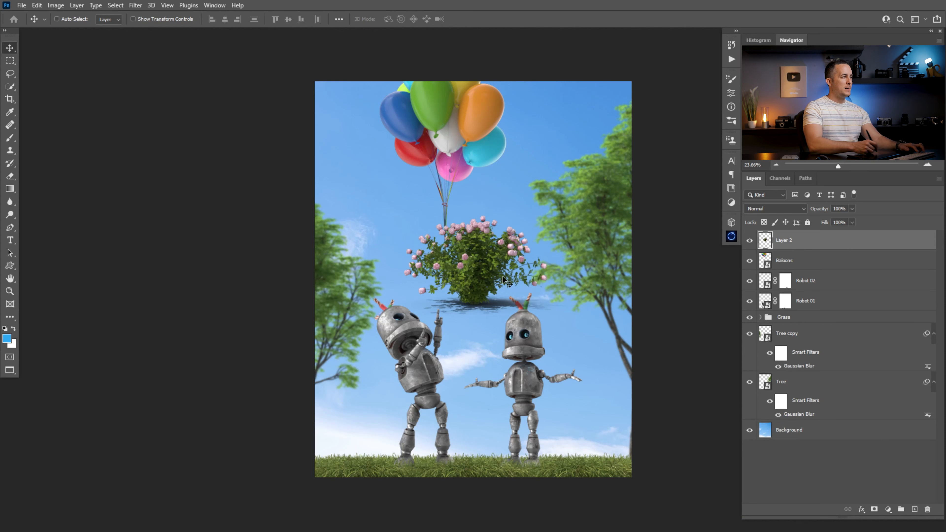
type("Flowers")
key("Return")
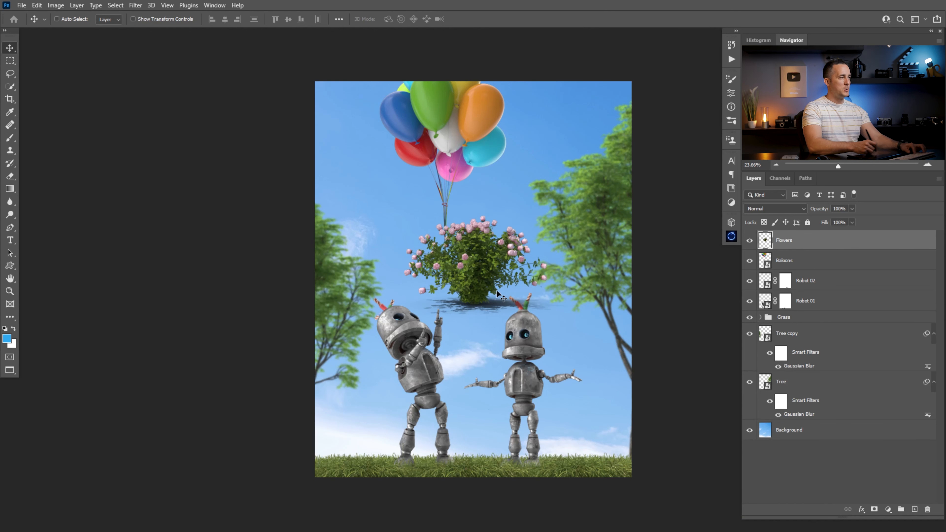
- Move the Flowers layer into the canvas's lower-left corner and resize it with Free Transform
left_click_drag(470, 272, 333, 456)
key("ctrl+t")
left_click_drag(443, 394, 498, 358)
left_click_drag(384, 412, 351, 429)
key("Return")
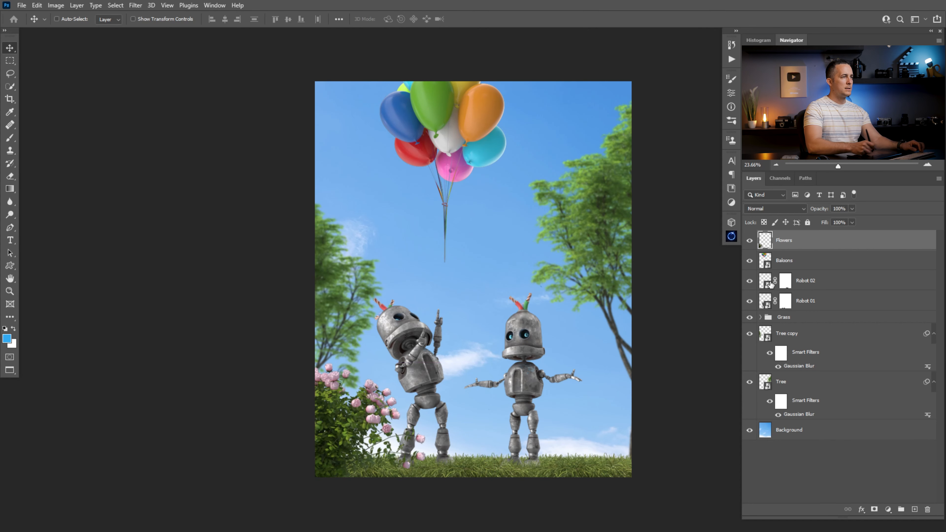
- Convert the Flowers layer to a Smart Object and apply a Gaussian Blur smart filter with a 3.8 pixel radius
right_click(799, 249)
left_click(801, 248)
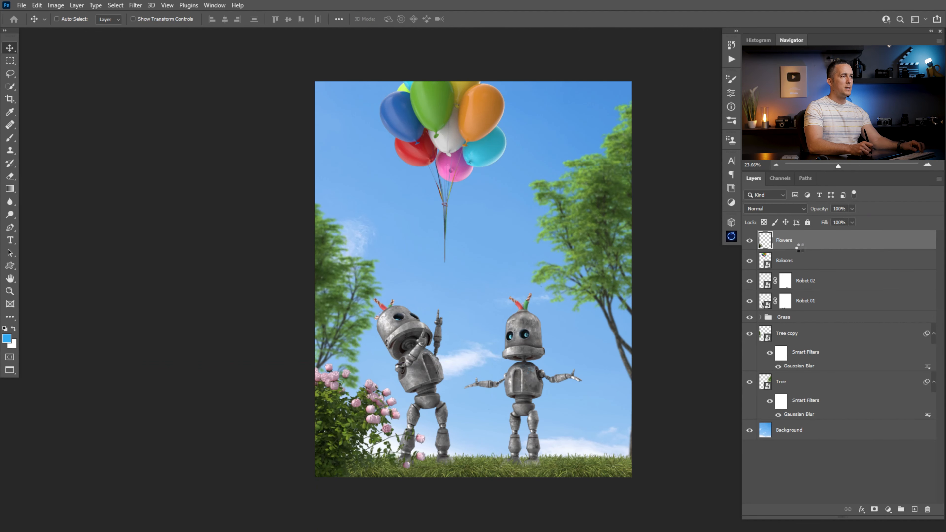
left_click(136, 5)
mouse_move(181, 127)
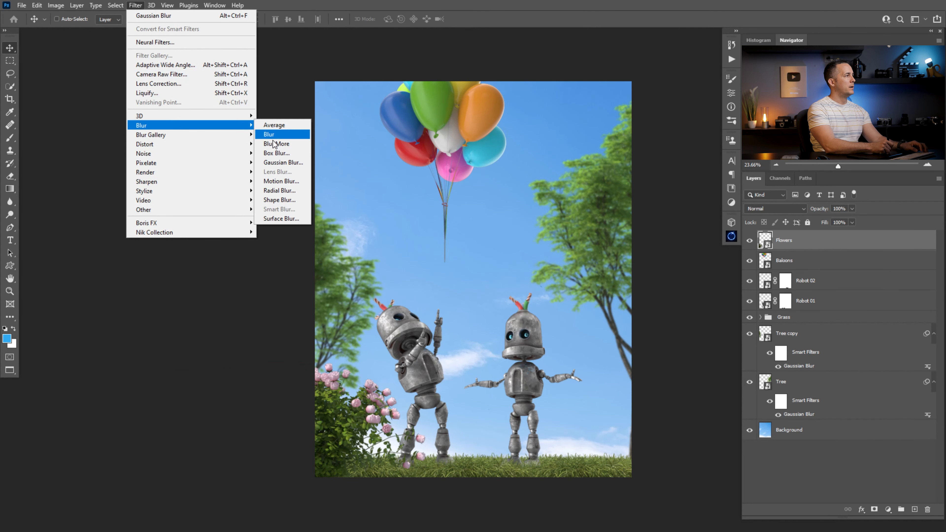
left_click(278, 164)
left_click_drag(577, 424, 574, 423)
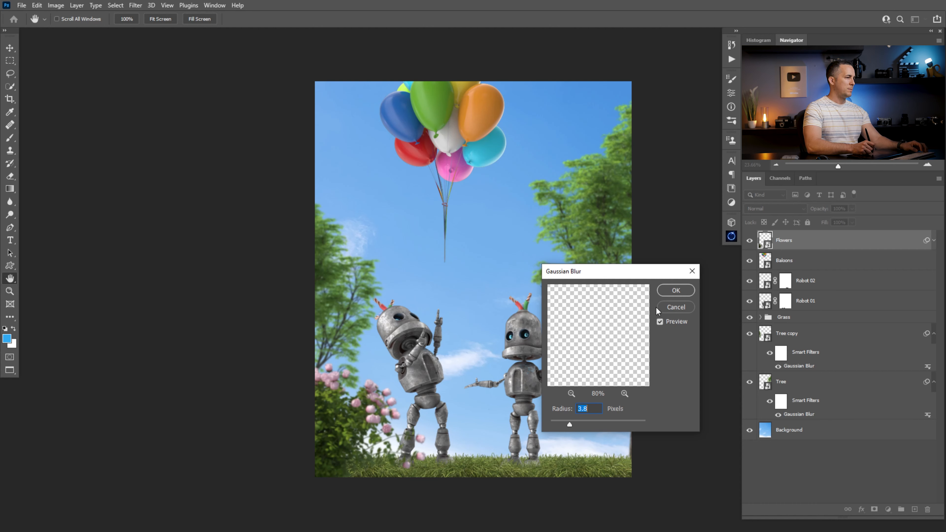
left_click(670, 290)
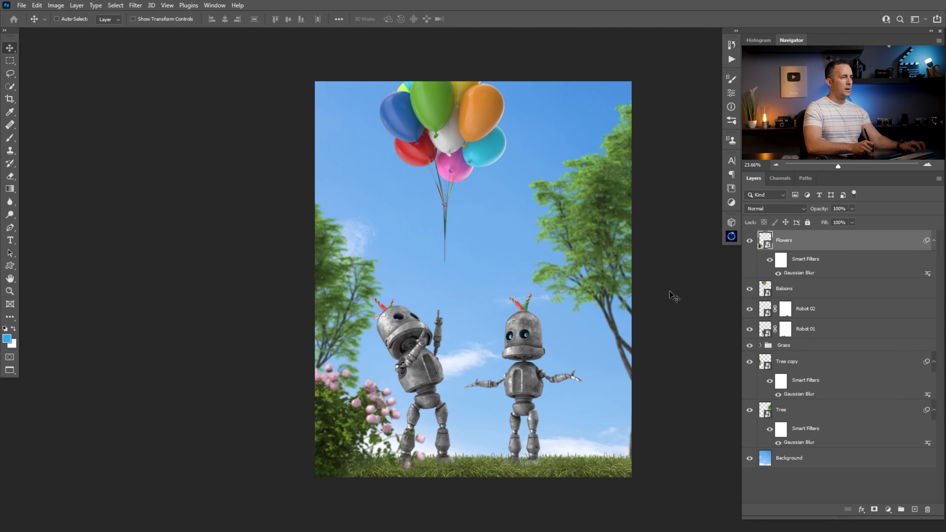
- Duplicate the blurred flowers into the canvas's lower-right corner
left_click_drag(346, 419, 689, 437)
mouse_move(624, 433)
left_mouse_down()
mouse_move(643, 444)
mouse_move(644, 434)
mouse_move(606, 430)
mouse_move(612, 437)
left_mouse_up()
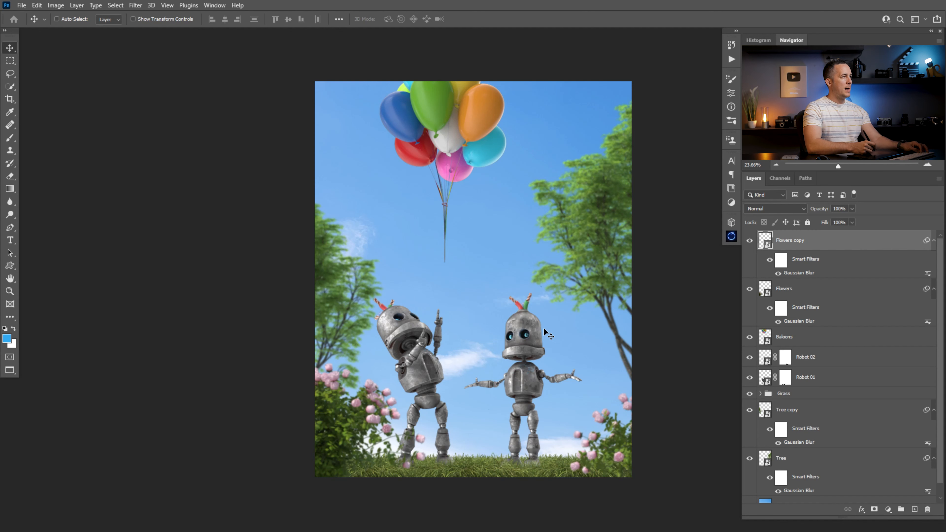
- Select the background layer and shift the background image upward to reveal the sunflower field behind the robots
left_click_drag(938, 412, 939, 471)
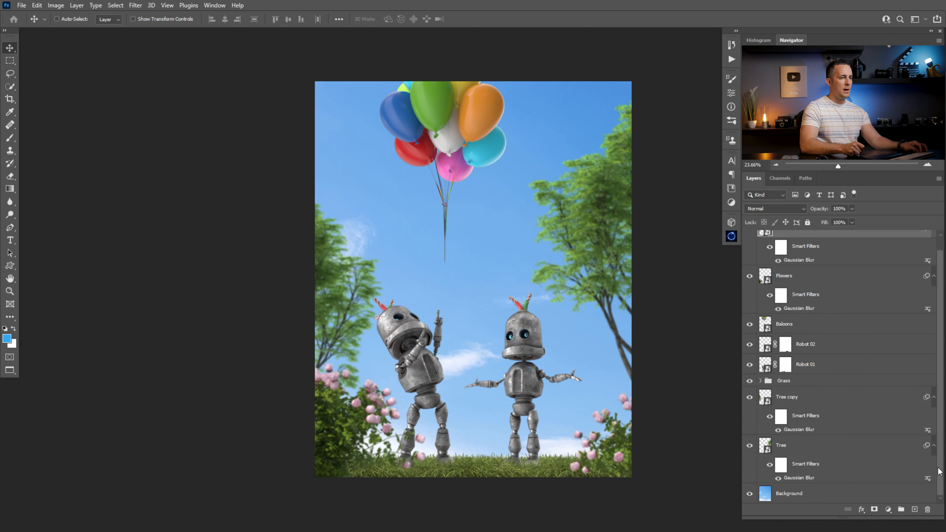
left_click(773, 495)
left_click_drag(496, 355, 478, 203)
left_click_drag(481, 263, 475, 193)
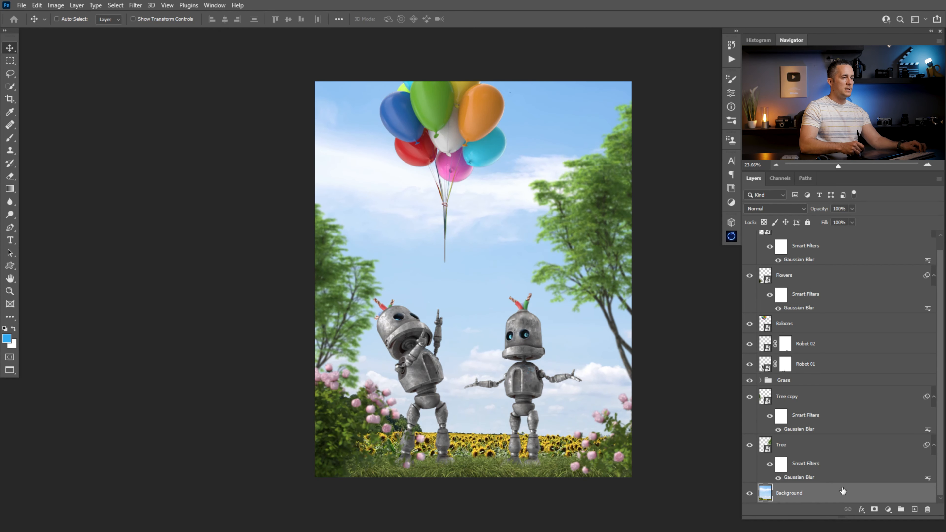
- Convert the background to a Smart Object and apply a Gaussian Blur smart filter with a 6 pixel radius
right_click(831, 497)
left_click(826, 224)
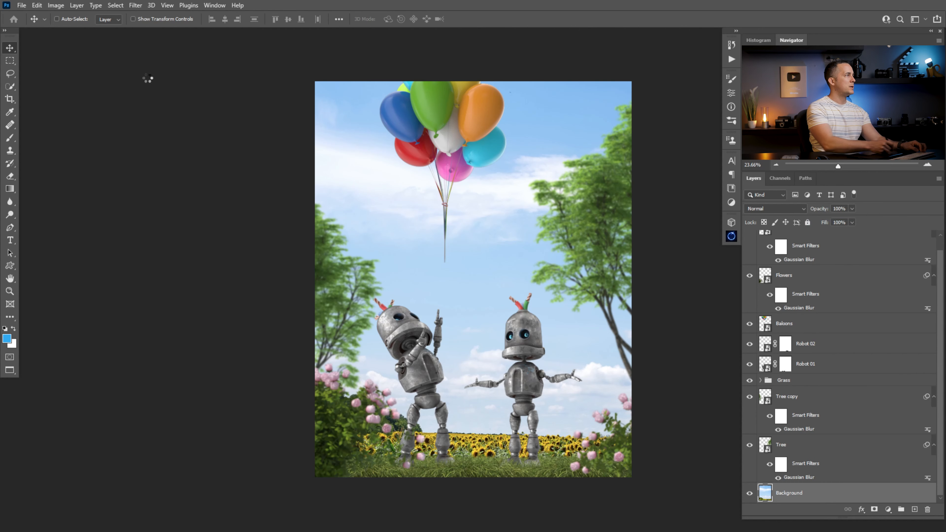
left_click(134, 5)
mouse_move(172, 123)
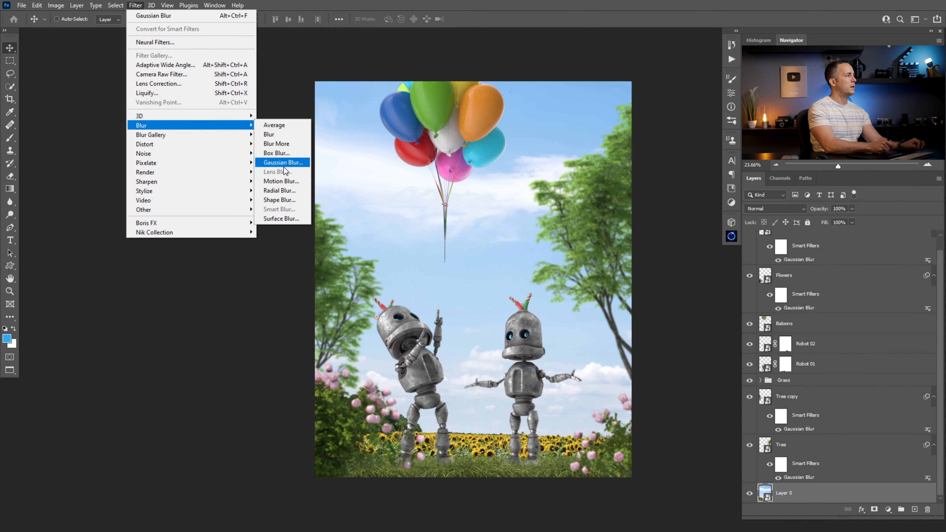
left_click(284, 162)
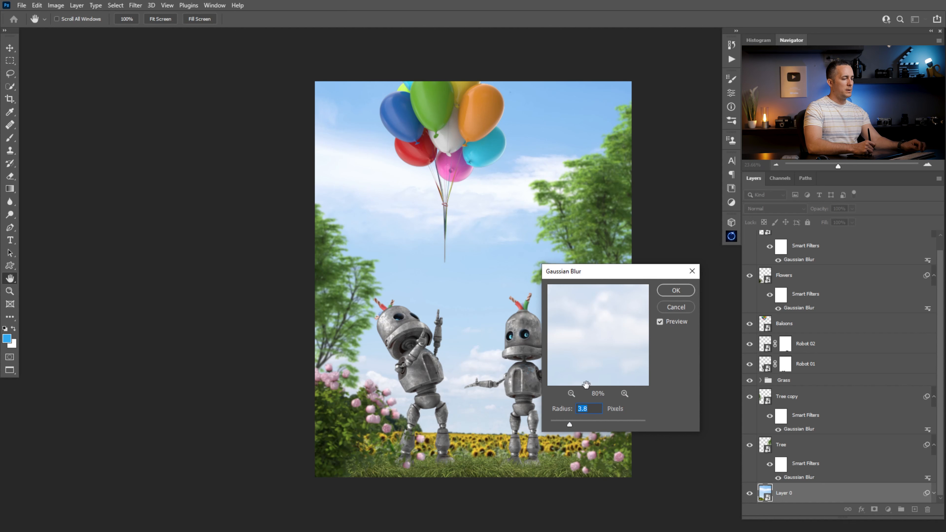
type("5")
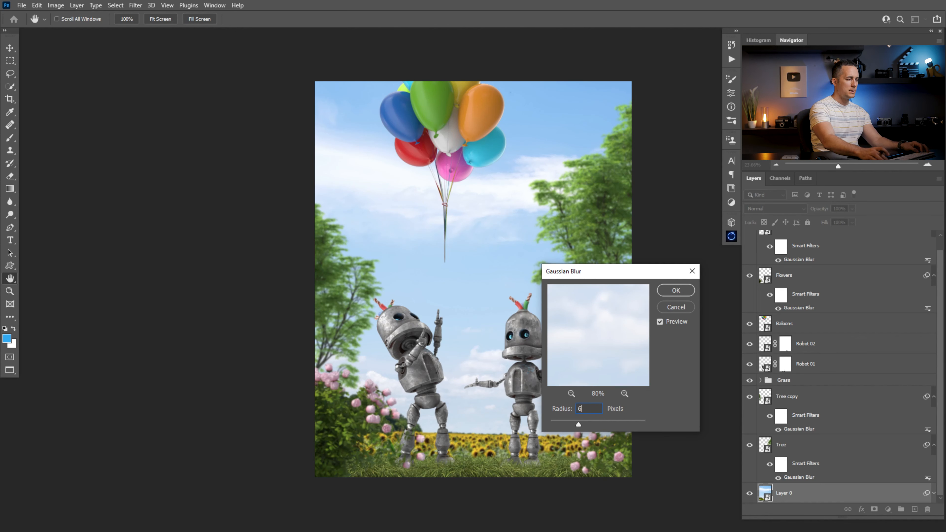
left_click(690, 293)
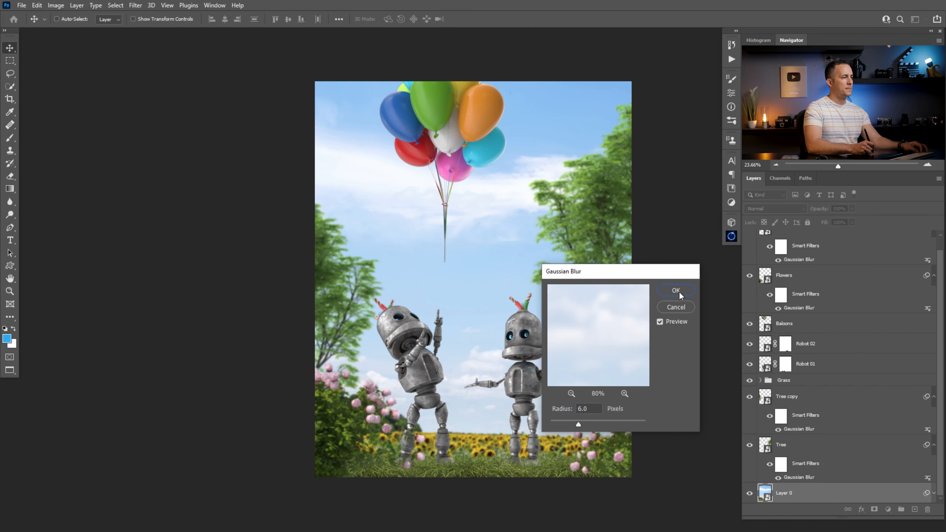
- Bring the picket fence image from its open document into the composition as a layer above the background
double_click(494, 401, "ctrl")
key("ctrl+Tab")
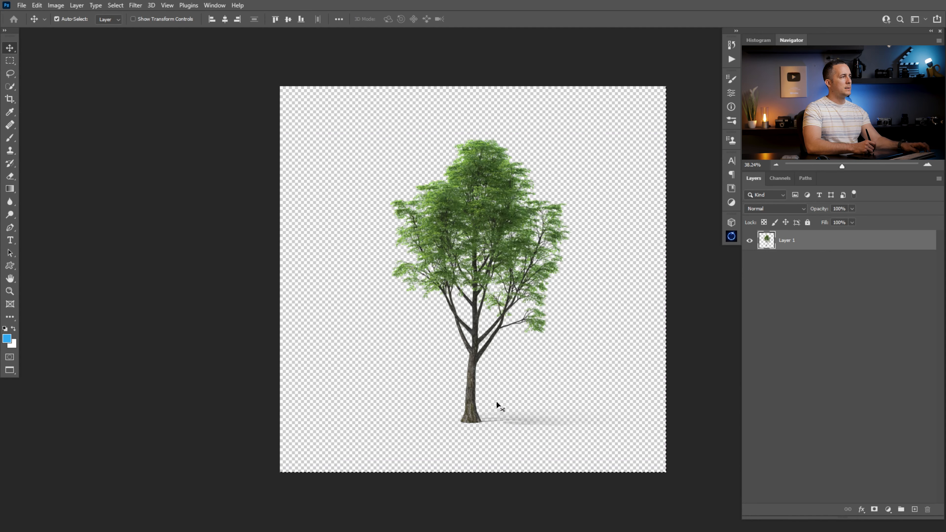
key("ctrl+Tab")
key("ctrl+Tab")
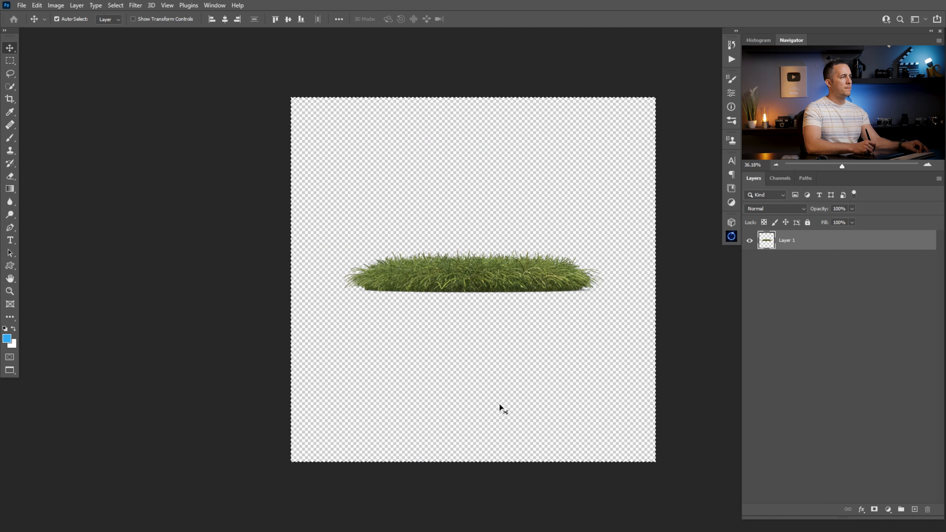
key("ctrl+shift+Tab")
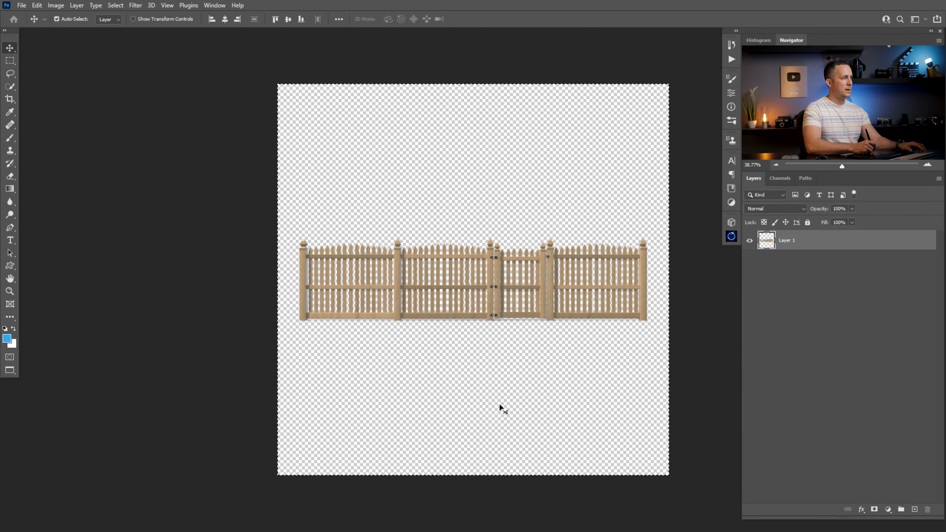
key("ctrl+shift+Tab")
key("ctrl+shift+Tab")
key("ctrl+shift+Tab")
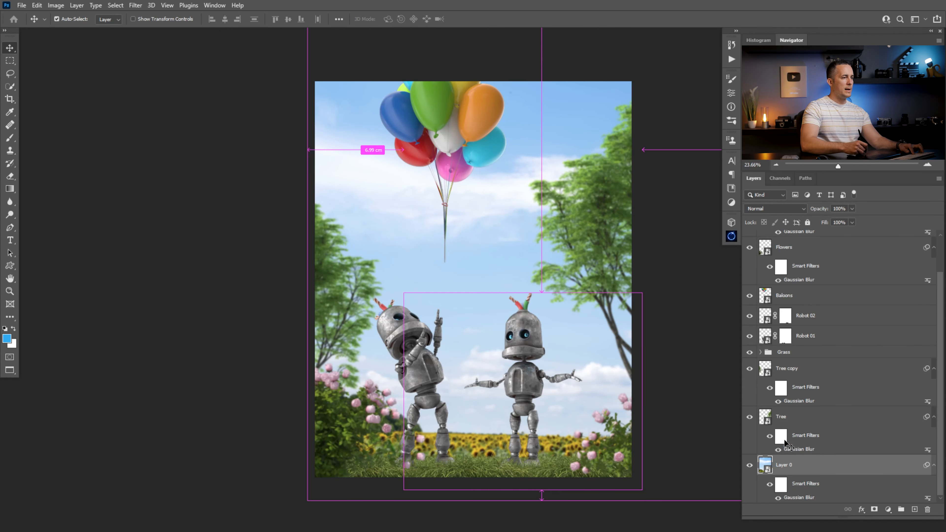
left_click_drag(770, 466, 770, 463)
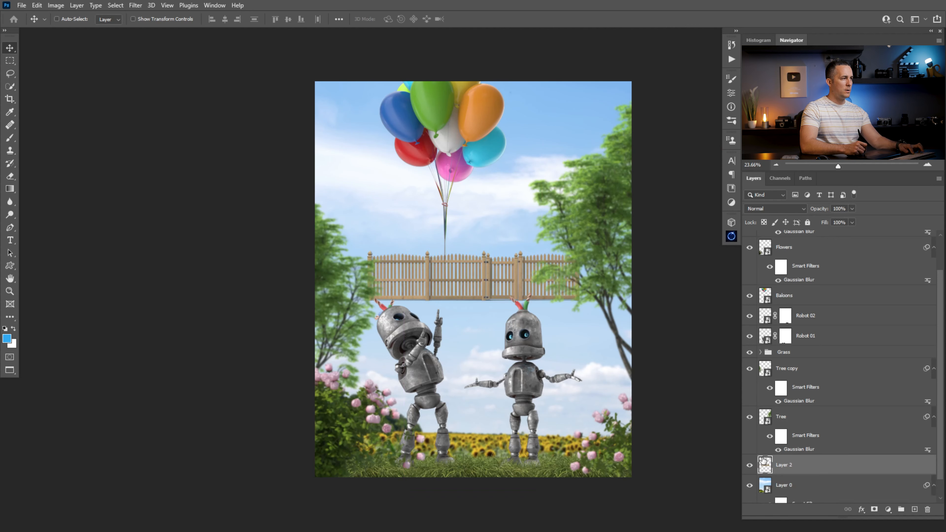
- Move the fence down onto the grass behind the robots and enlarge it with Free Transform to span the canvas
left_click_drag(485, 286, 484, 456)
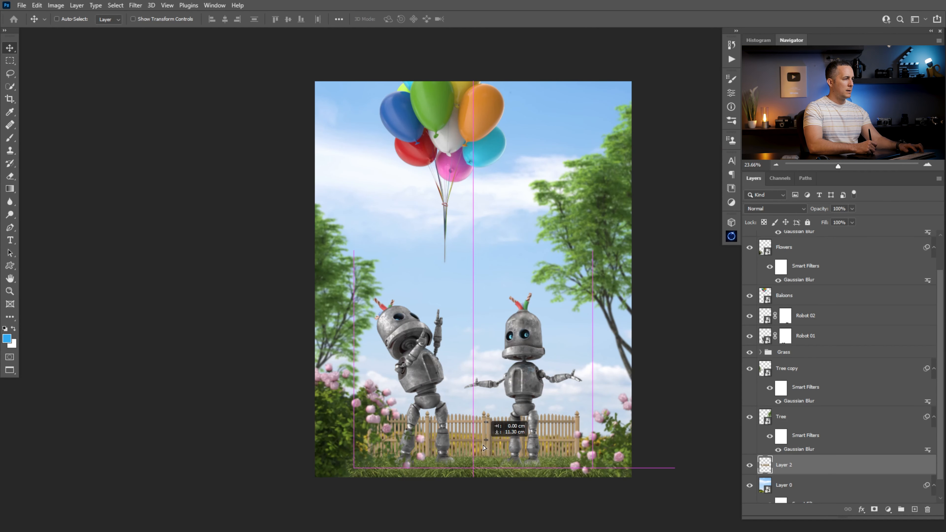
key("ctrl")
key("ctrl+t")
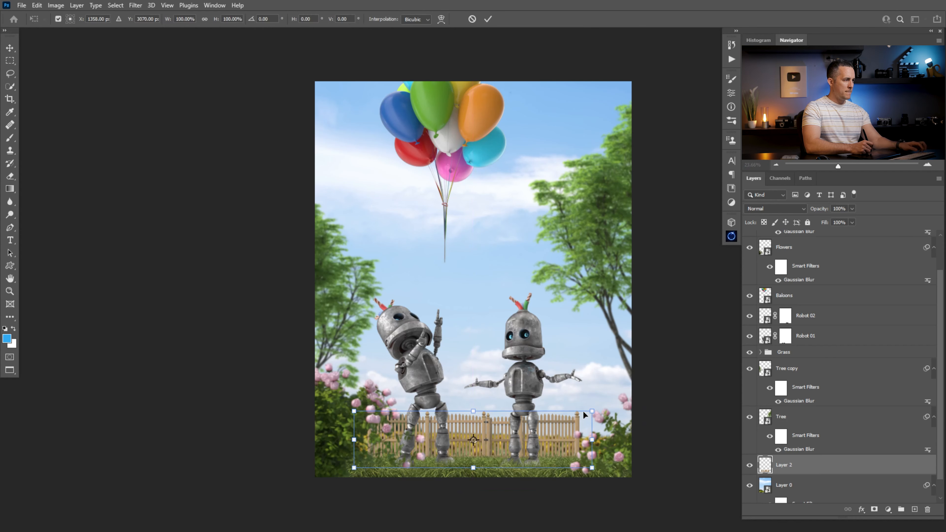
left_click_drag(601, 408, 640, 401)
mouse_move(593, 424)
left_mouse_down()
mouse_move(615, 420)
mouse_move(586, 420)
mouse_move(635, 422)
mouse_move(610, 421)
left_mouse_up()
left_click_drag(663, 390, 675, 387)
left_click_drag(608, 416, 618, 417)
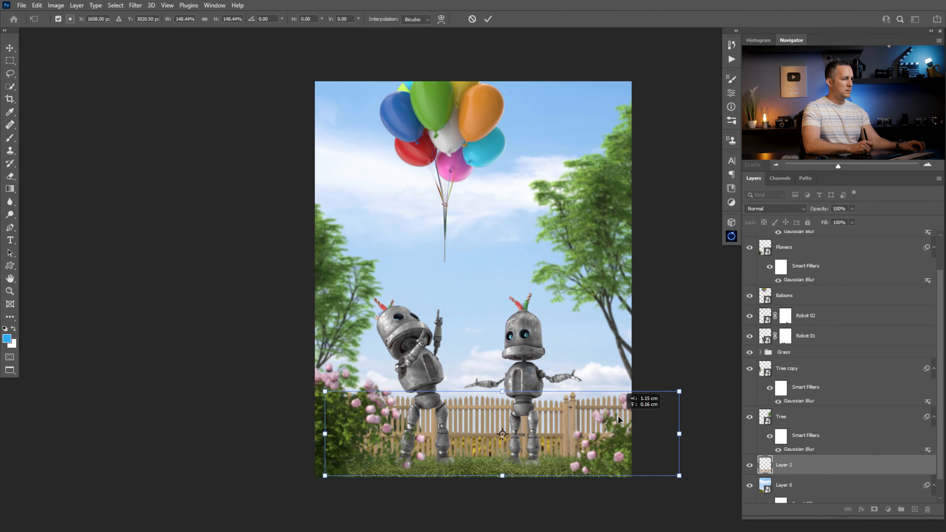
key("Return")
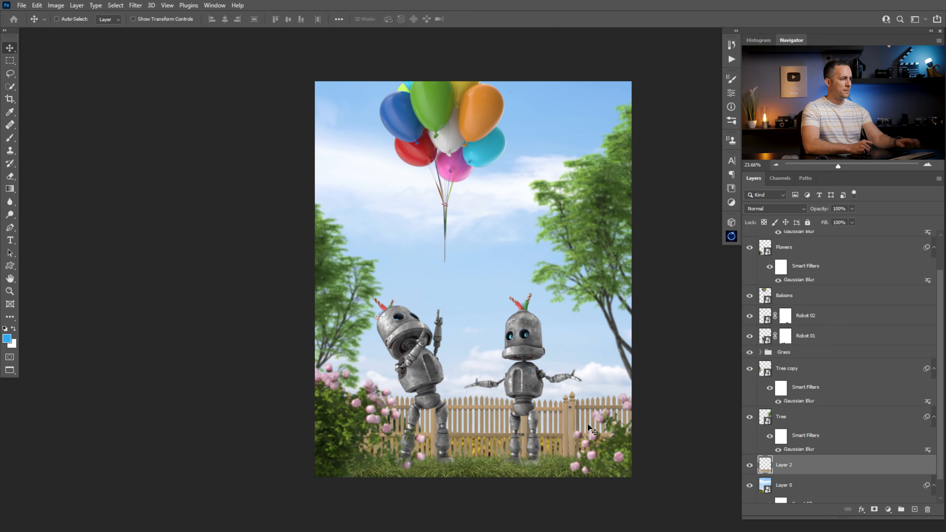
- Convert the fence layer to a Smart Object and rename it Fance
right_click(845, 473)
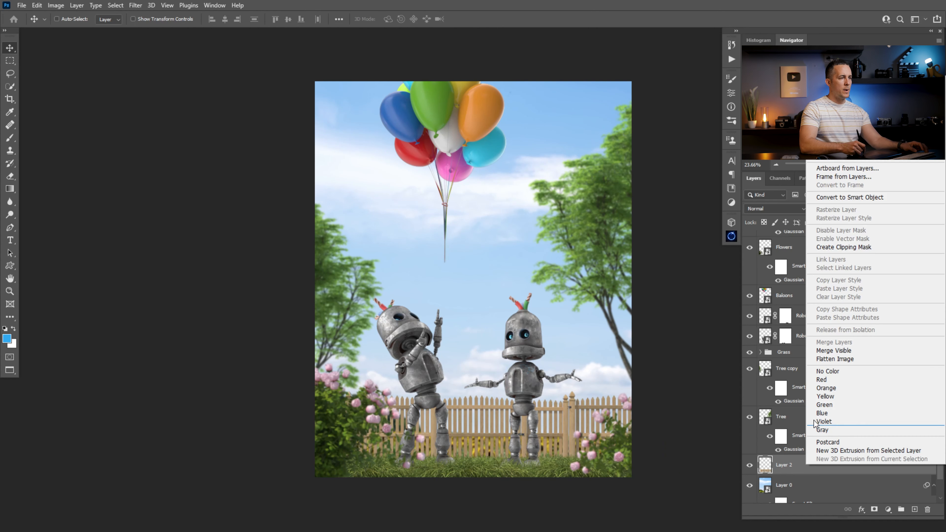
left_click(839, 198)
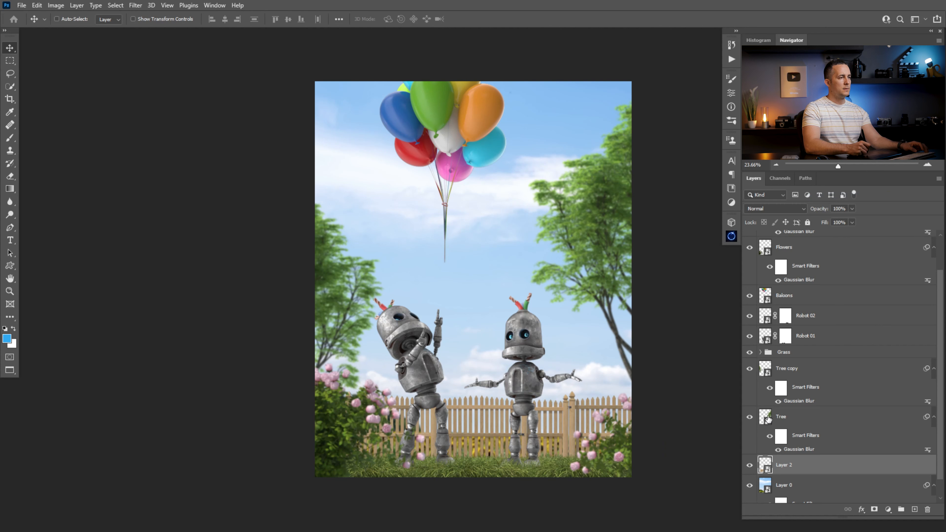
double_click(784, 464)
type("Fance")
key("Return")
- Apply a Gaussian Blur smart filter to the Fance layer with a radius of 4.6 pixels
left_click(135, 6)
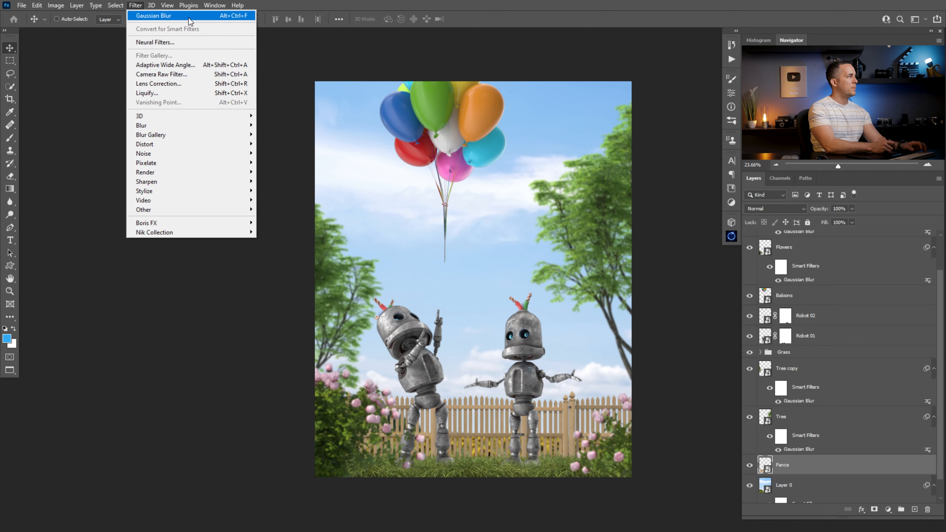
left_click(161, 15)
left_click_drag(578, 424, 569, 422)
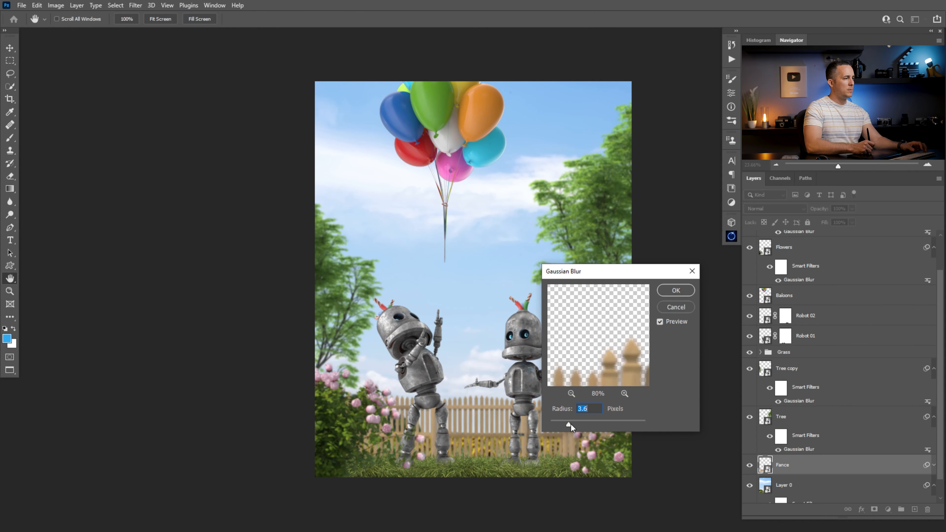
left_click_drag(607, 277, 713, 239)
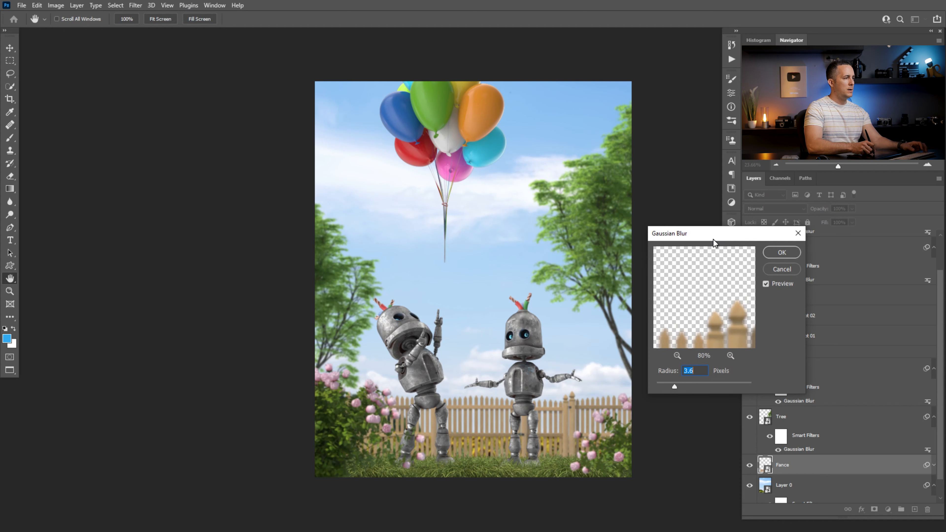
left_click(680, 386)
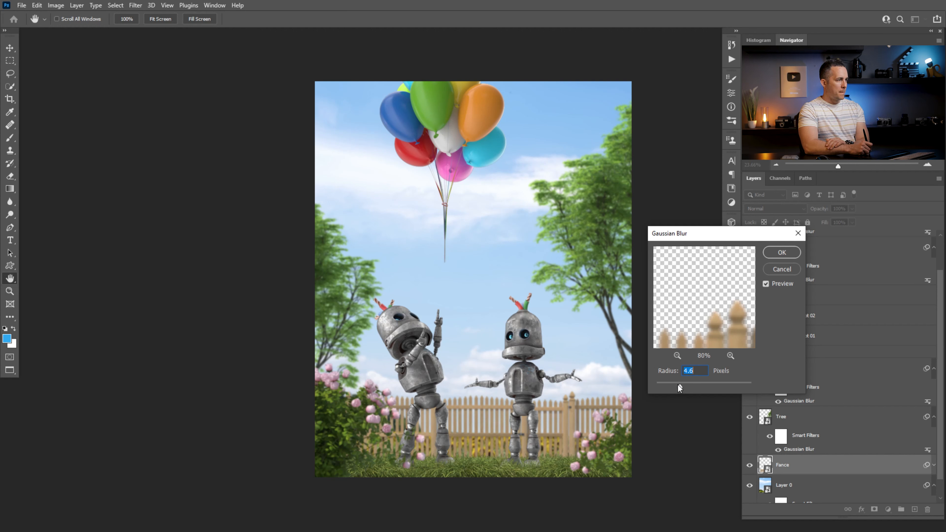
left_click(775, 253)
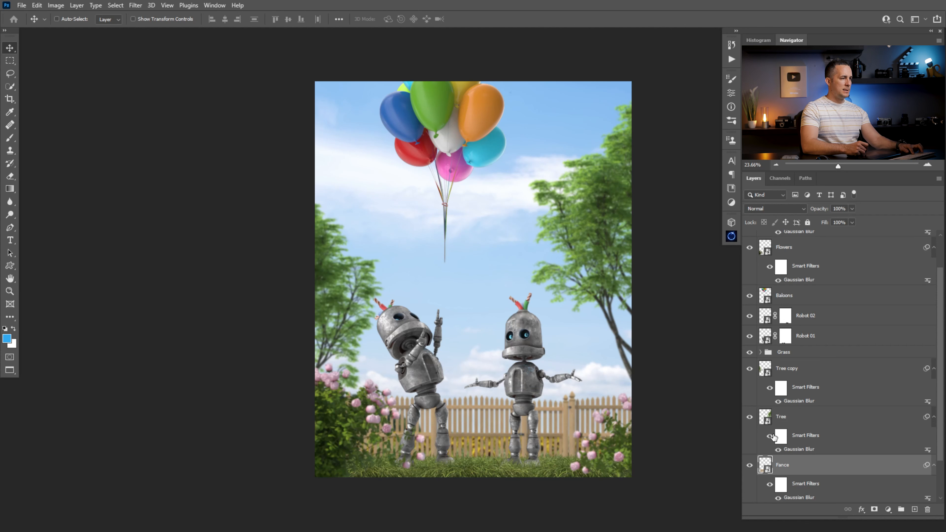
- Paste the bush image as a layer named Bush and place it at the canvas's lower-right edge
key("ctrl+v")
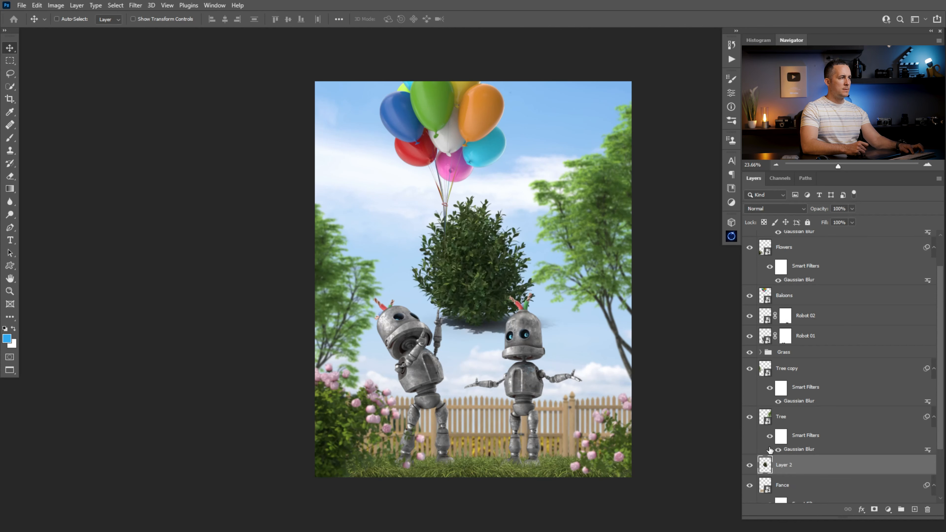
left_click_drag(474, 293, 609, 436)
double_click(783, 464)
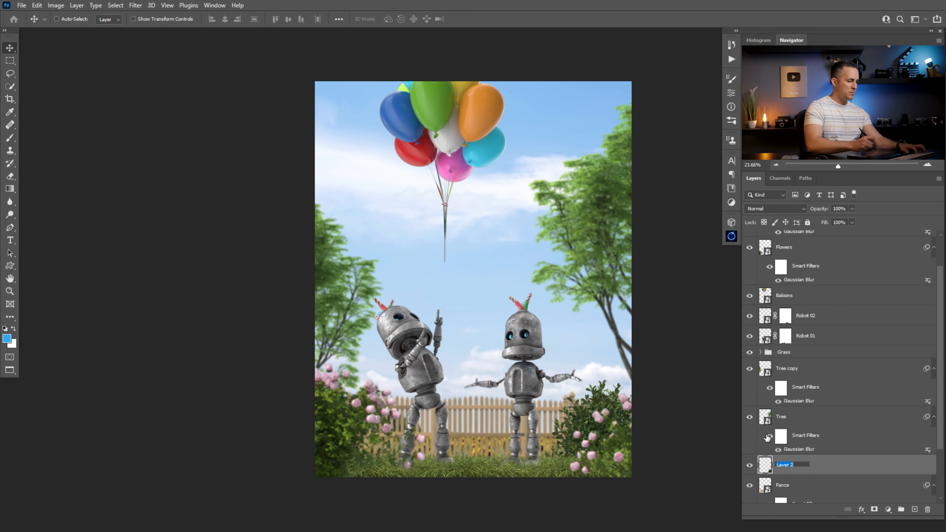
type("Bush")
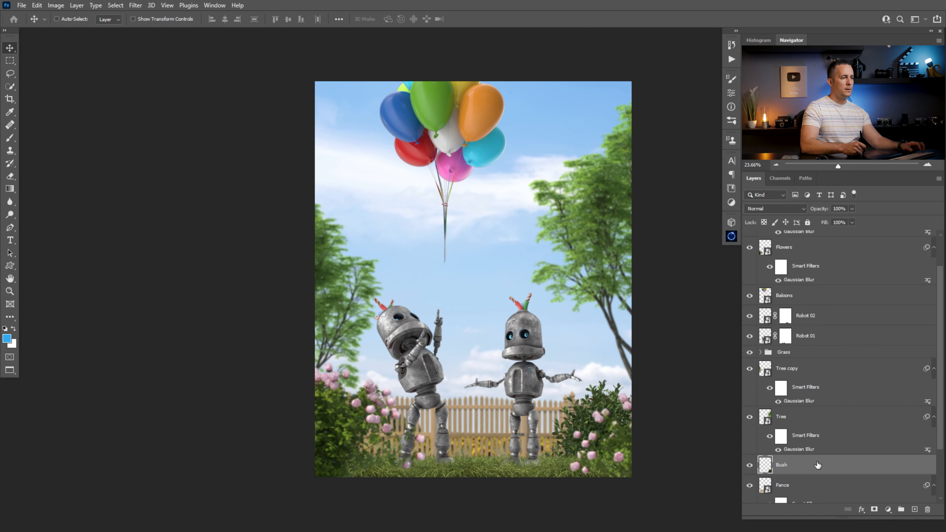
- Convert the Bush layer to a Smart Object
right_click(806, 461)
left_click(850, 193)
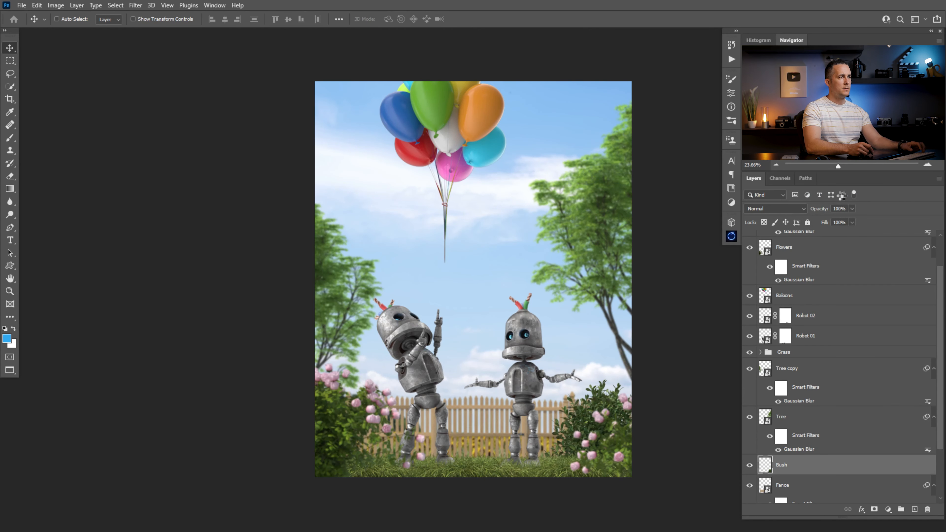
- Try scaling down the Bush layer at the lower-right corner, then undo the scaling
key("ctrl+t")
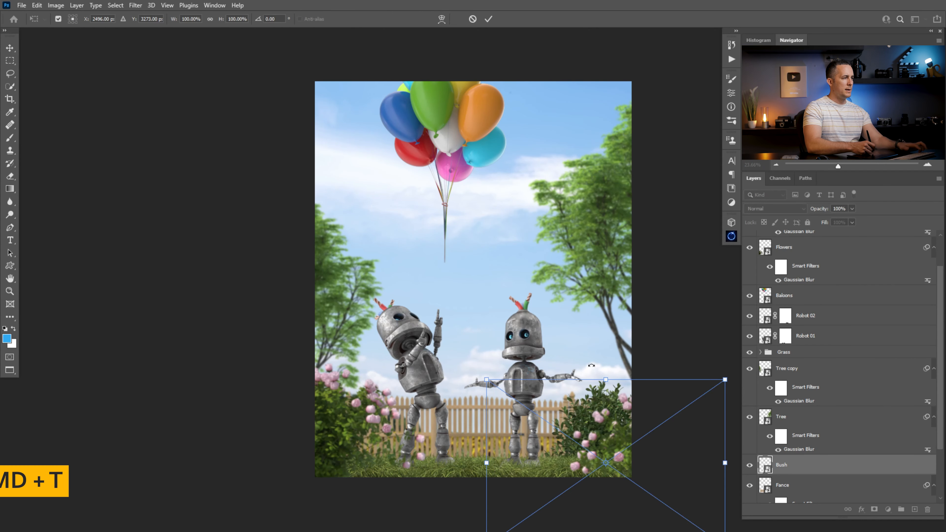
left_click_drag(605, 385, 572, 447)
key("Return")
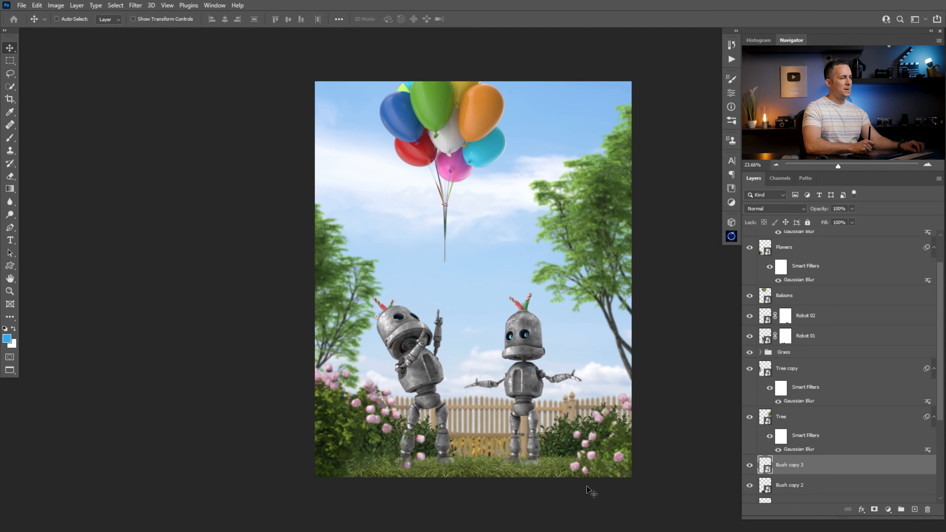
key("ctrl+z")
key("ctrl+z")
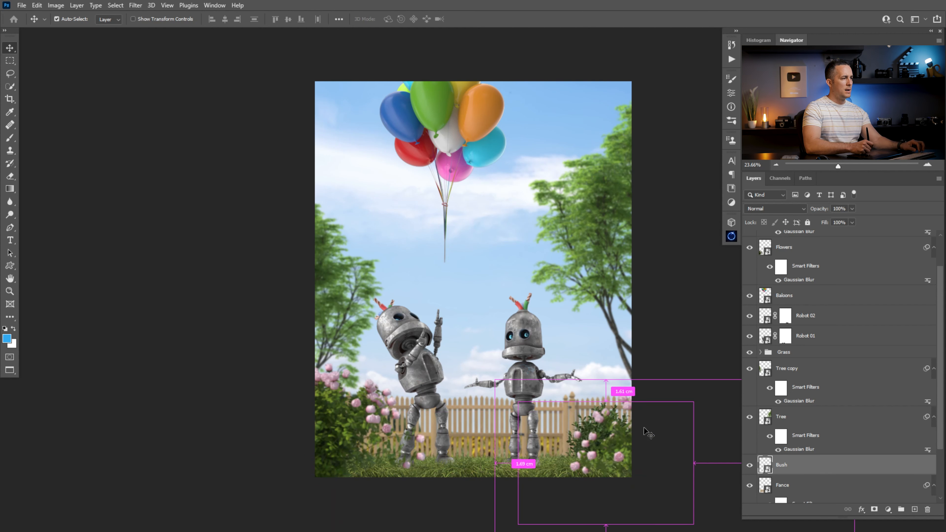
- Apply the last-used Gaussian Blur filter with a 4.6 pixel radius to the Bush layer
left_click(135, 5)
left_click(182, 16)
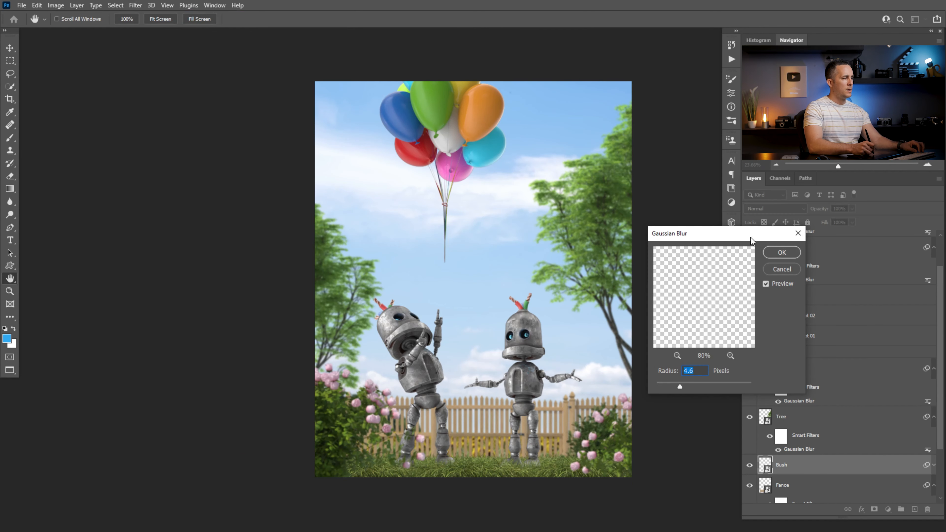
left_click(781, 253)
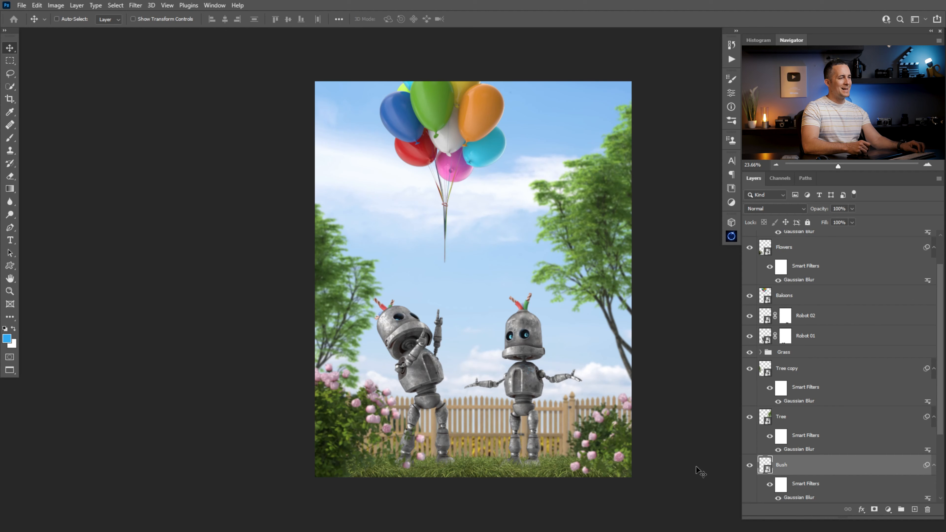
- Duplicate the blurred bush to the left, scale a copy to about 73% and spread copies behind the robots' legs
left_click_drag(604, 440, 433, 438)
key("ctrl+t")
left_click(468, 207)
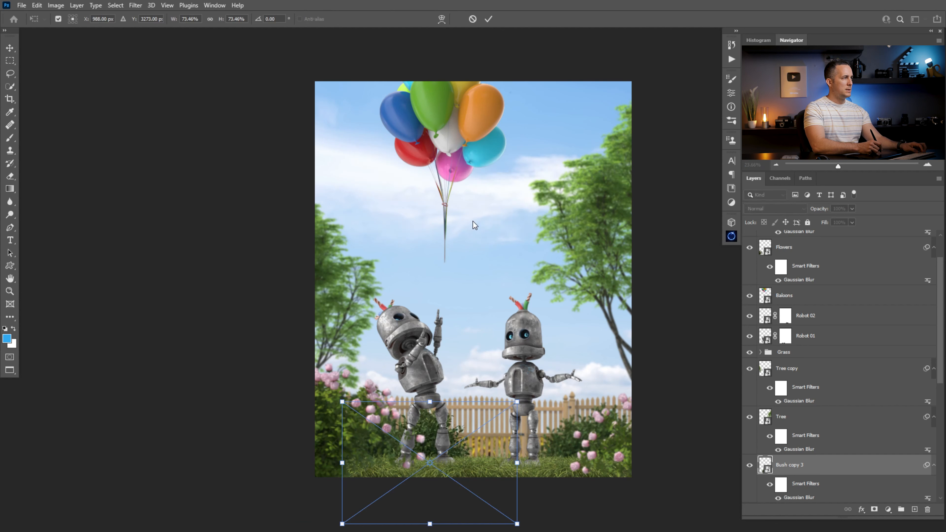
left_click_drag(518, 402, 491, 420)
key("Return")
mouse_move(444, 451)
left_mouse_down()
mouse_move(441, 432)
mouse_move(427, 445)
left_mouse_up()
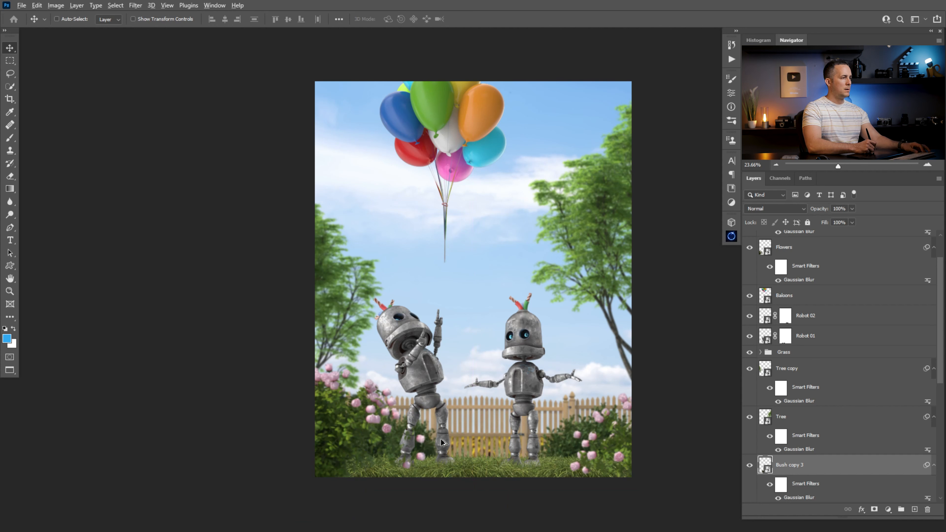
left_click_drag(413, 453, 470, 435)
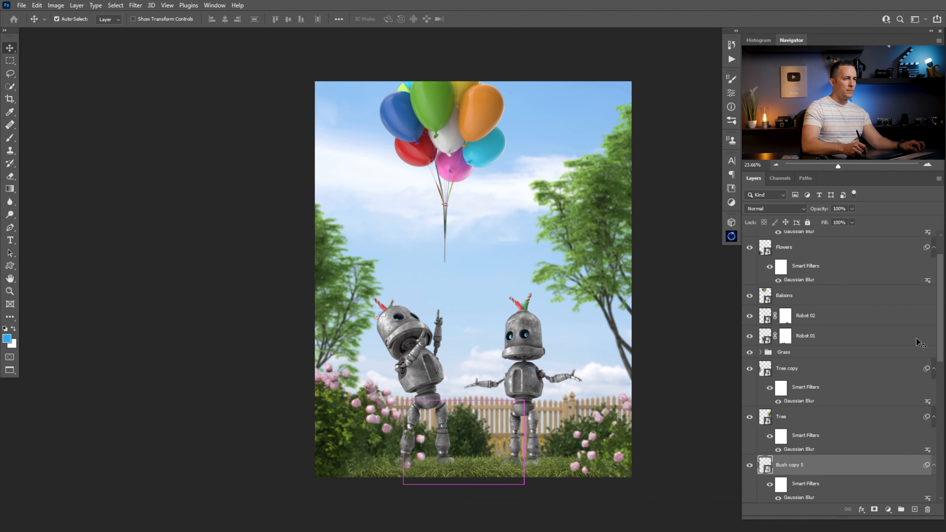
- Reorder the bush copies in the layer stack and add another bush copy near the right robot
left_click_drag(940, 340, 944, 432)
left_click_drag(769, 250, 779, 428)
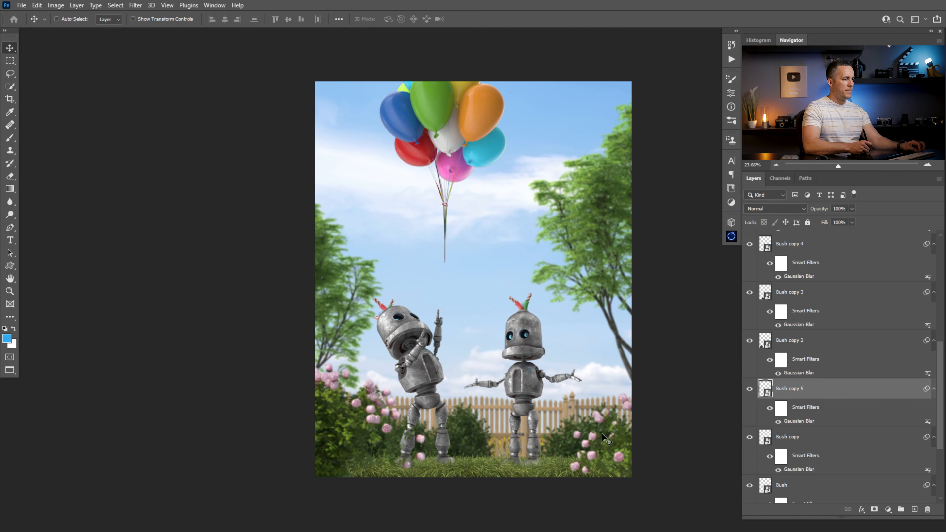
left_click(560, 441, "ctrl")
left_click_drag(560, 442, 622, 420)
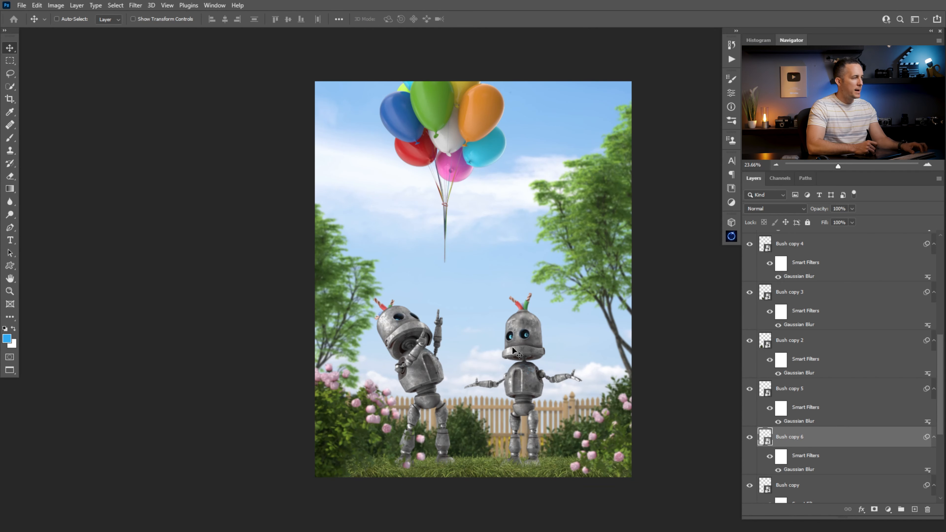
mouse_move(507, 342)
left_mouse_down()
mouse_move(480, 346)
mouse_move(497, 350)
left_mouse_up()
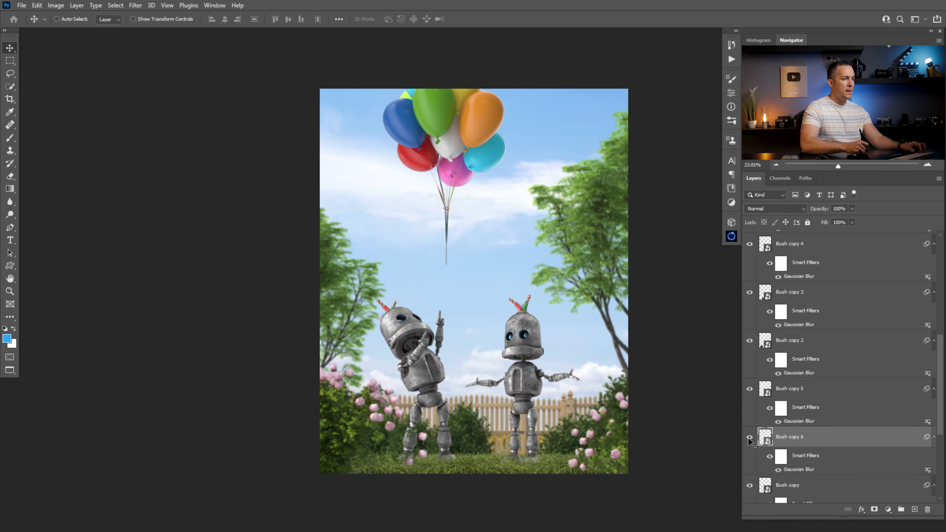
- Group the Tree and Tree copy layers into a group named Trees
left_click_drag(939, 352, 944, 310)
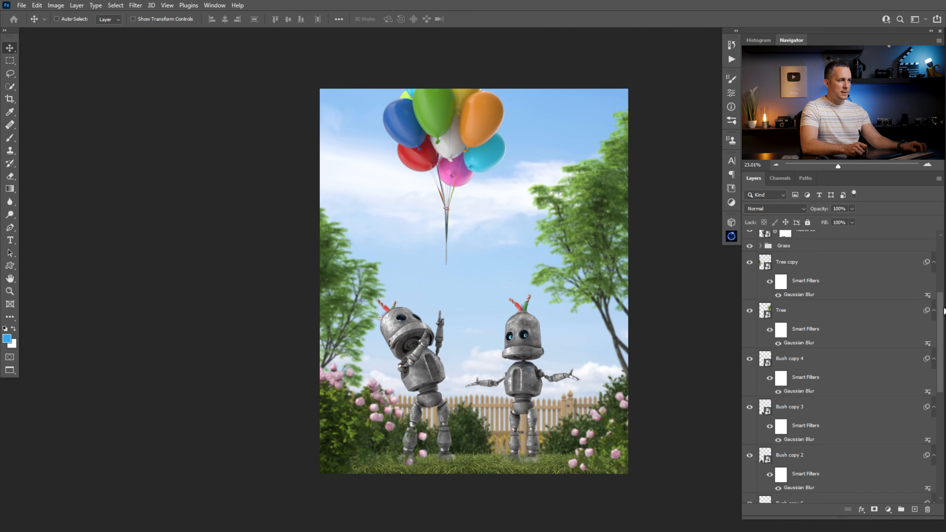
left_click(788, 269)
left_click(766, 311, "ctrl")
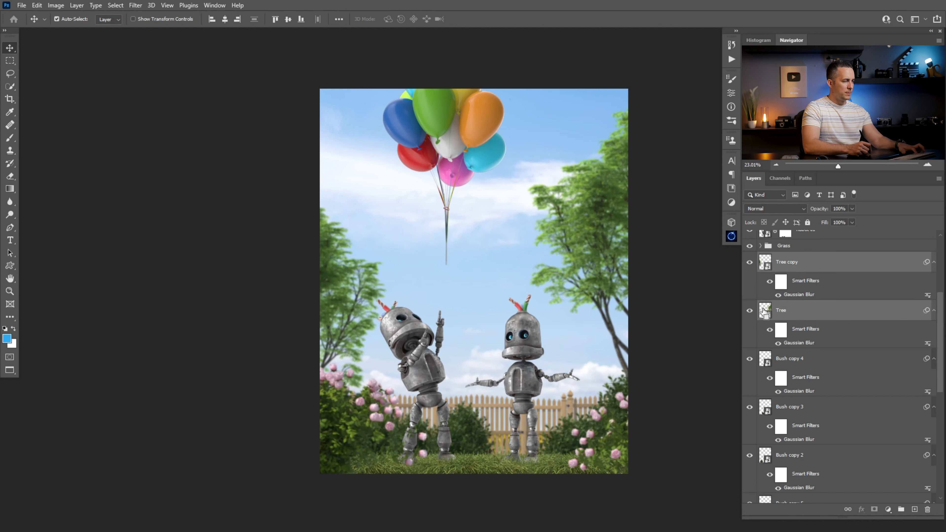
key("ctrl+g")
double_click(787, 256)
type("Trees")
key("Return")
left_click(857, 274)
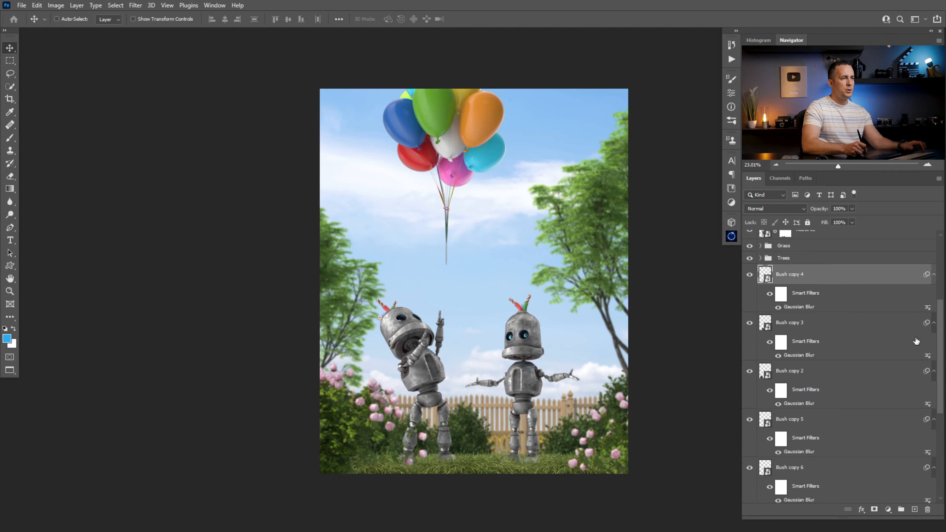
- Group all the bush layers into a group named Bushes
left_click_drag(942, 355, 938, 397)
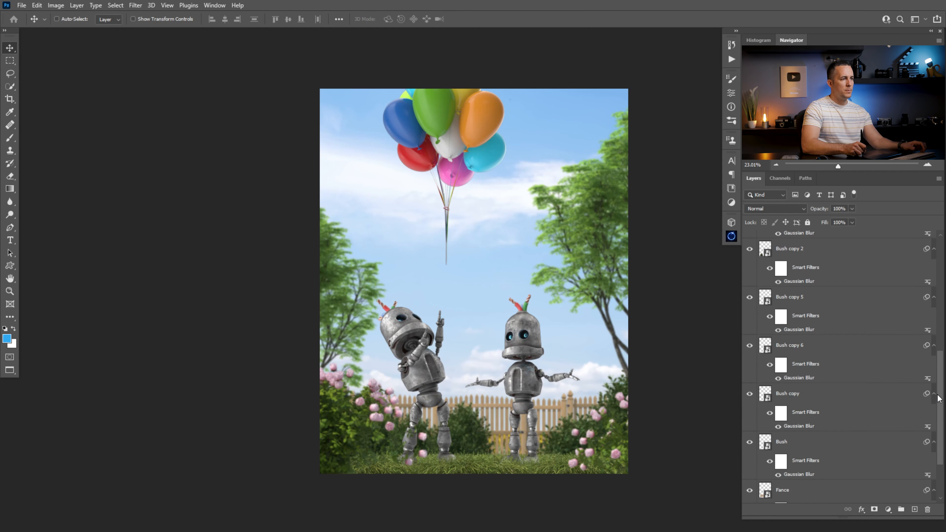
left_click(765, 447, "shift")
key("ctrl+g")
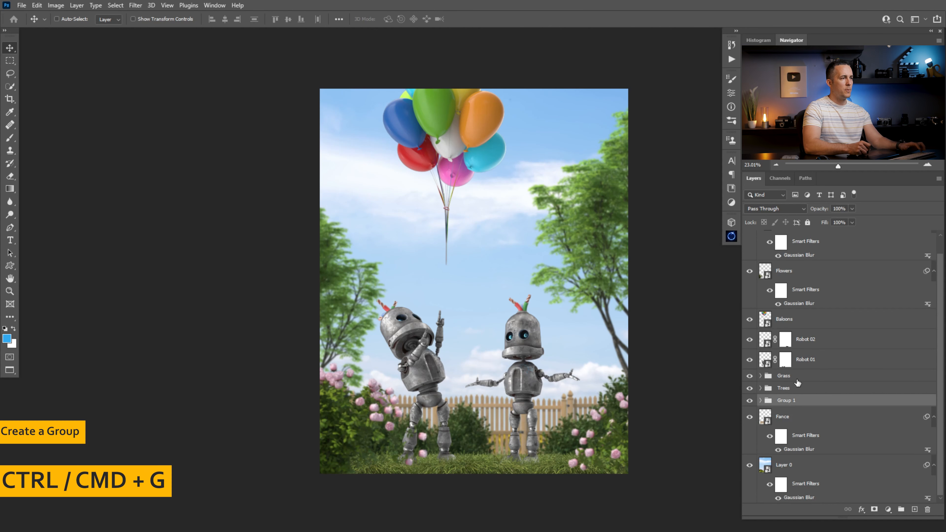
double_click(786, 400)
type("Bushes")
key("Return")
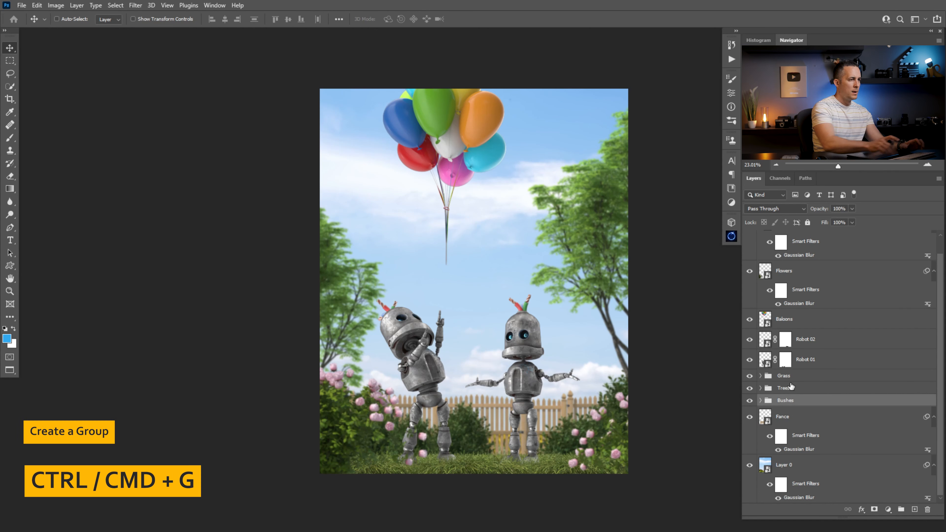
- Group the Robot 01 and Robot 02 layers into a group named Robots
left_click(765, 361)
left_click(766, 343, "shift")
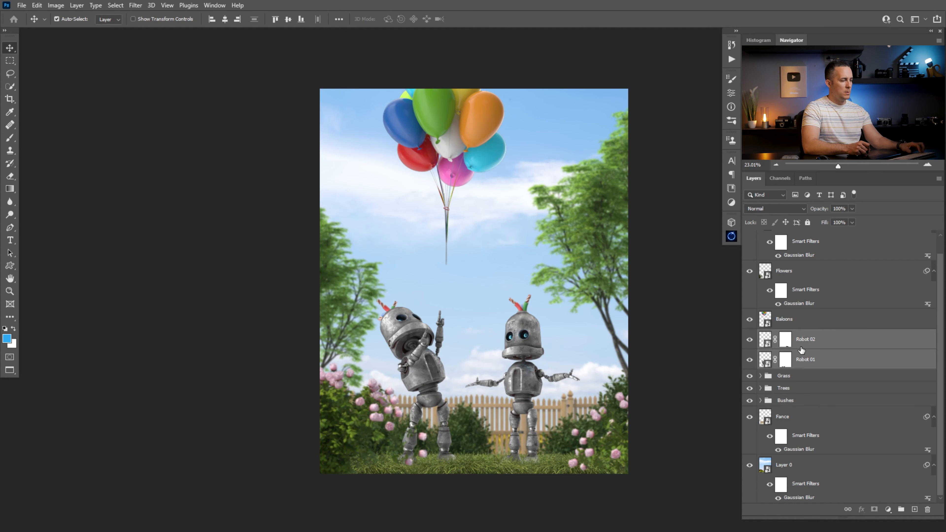
key("ctrl+g")
double_click(787, 352)
type("Robots")
key("Return")
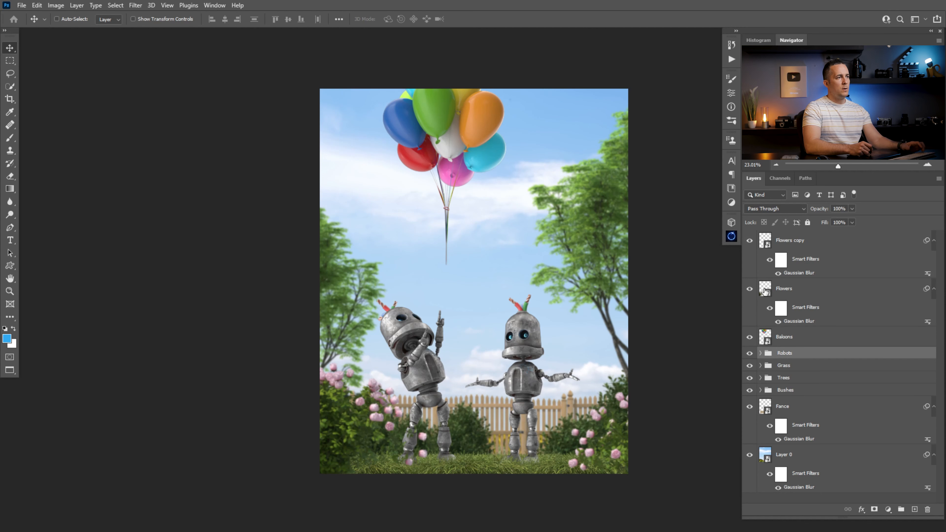
- Group the Flowers and Flowers copy layers into a group named Flowers
left_click(765, 246)
left_click(767, 292, "shift")
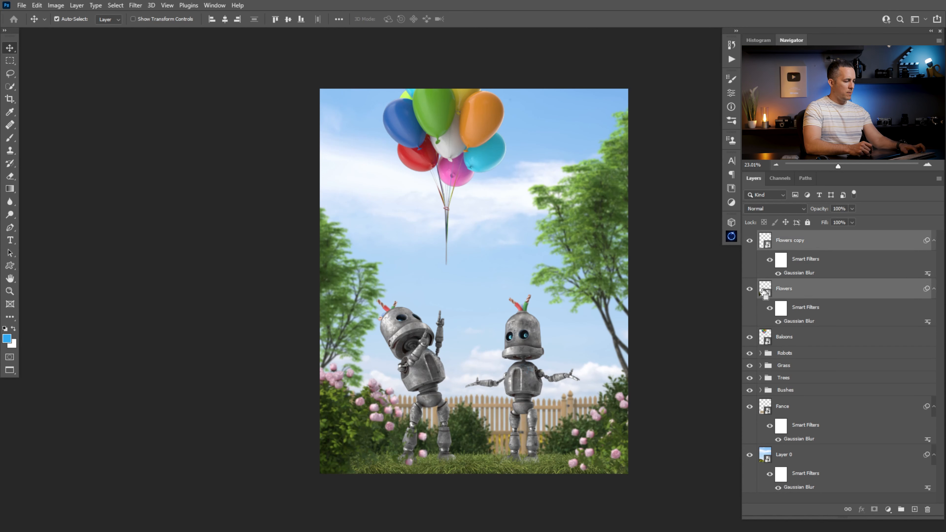
key("ctrl+g")
double_click(771, 236)
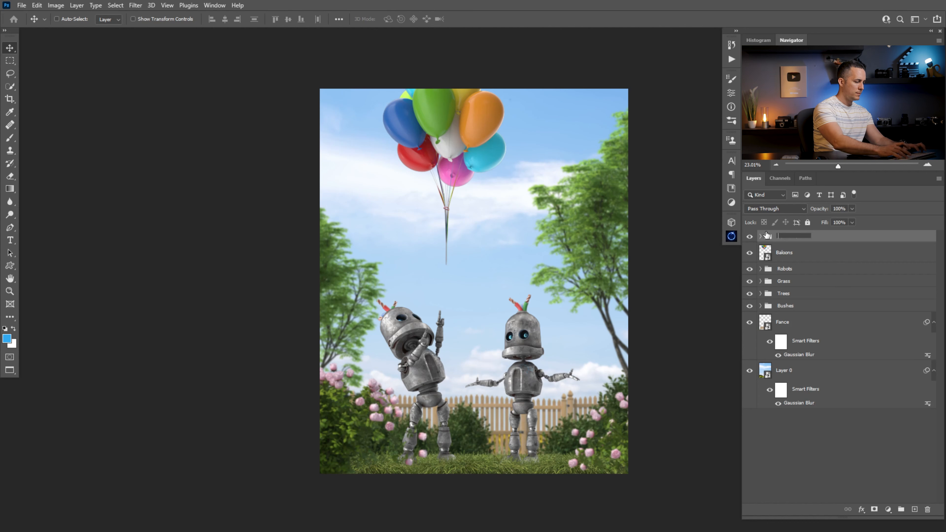
type("Flowers")
key("Return")
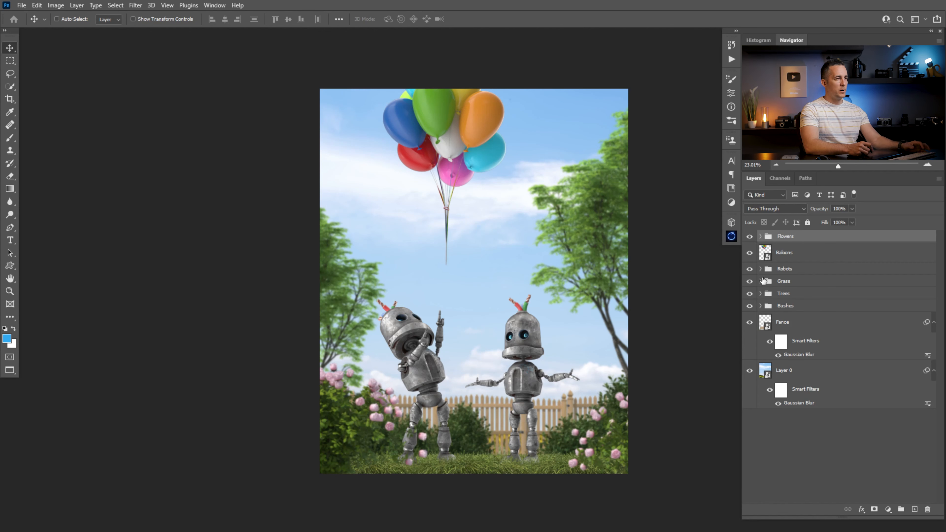
- Add an Exposure adjustment layer clipped to the Robots group and set its exposure to -2.52
key("ctrl+space")
left_click_drag(462, 316, 478, 333)
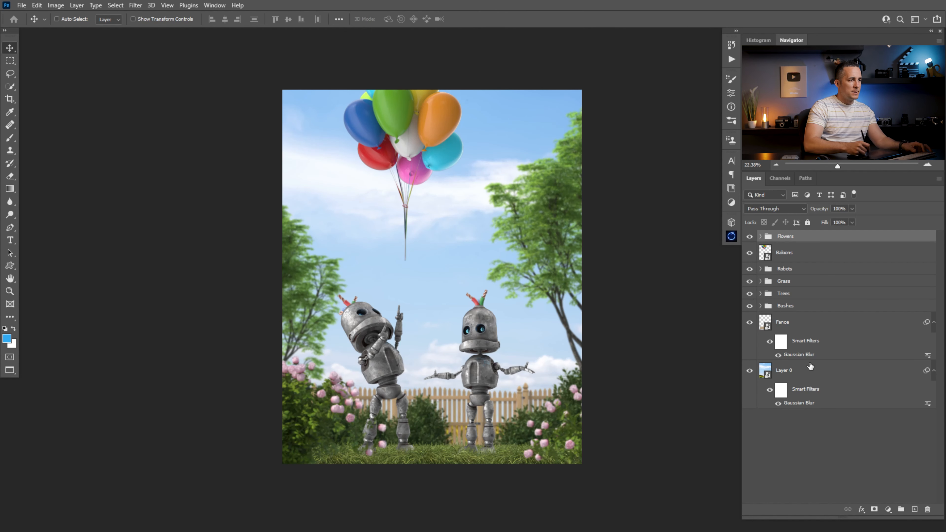
left_click(760, 269)
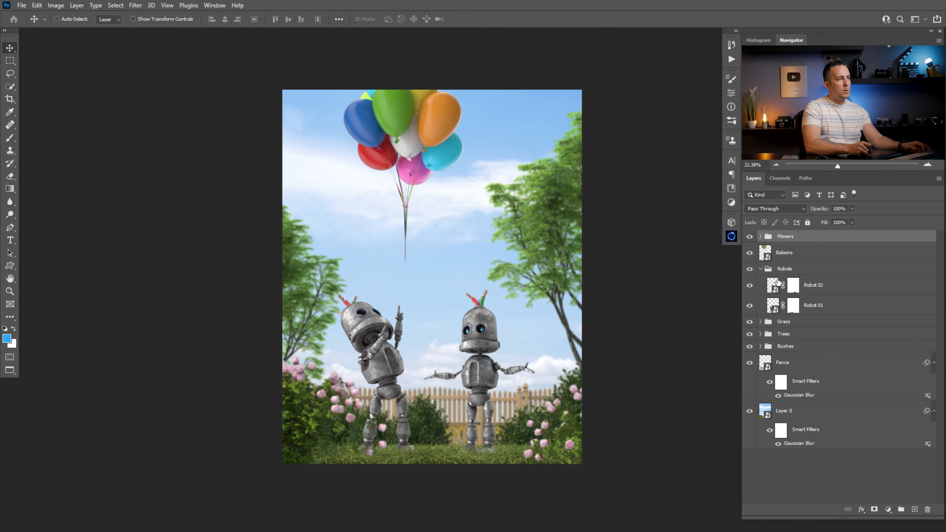
left_click(768, 269)
left_click(760, 268)
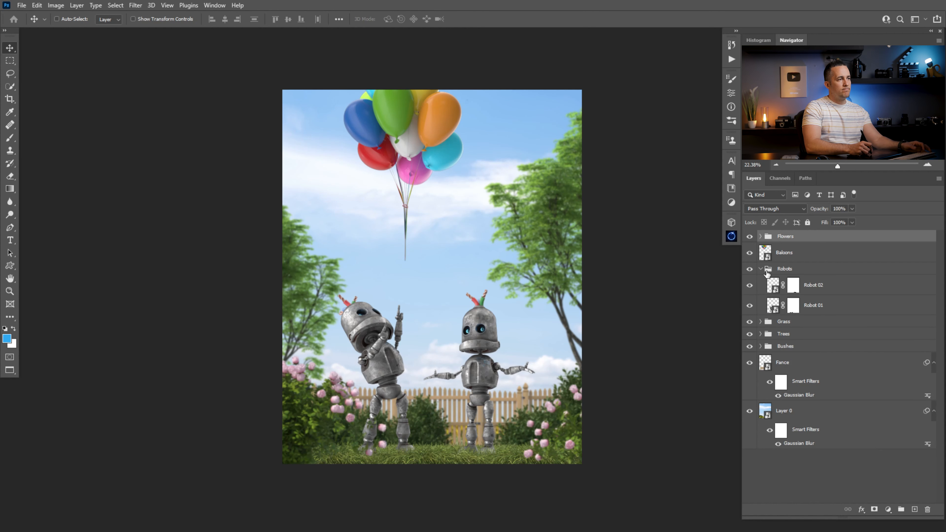
left_click(768, 269)
left_click(888, 508)
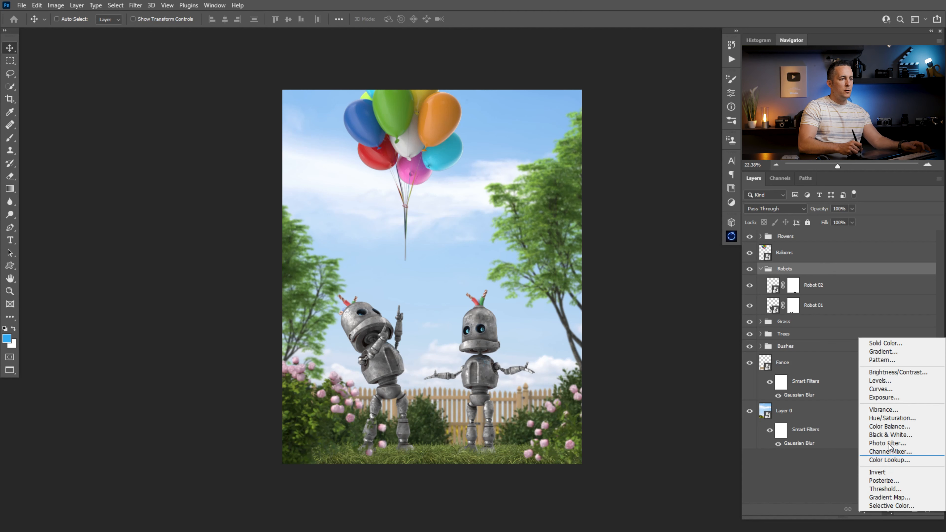
left_click(889, 398)
left_click_drag(778, 283, 779, 263)
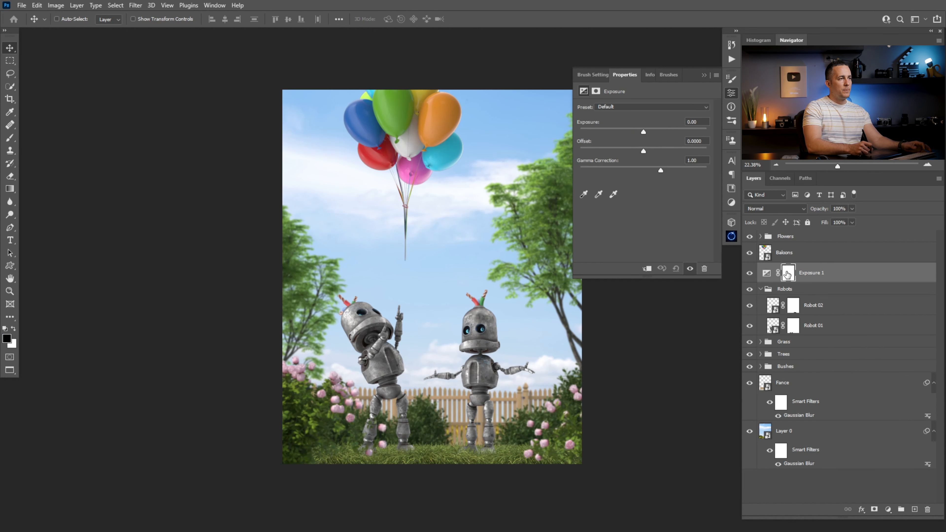
left_click(648, 269)
left_click_drag(644, 132, 626, 136)
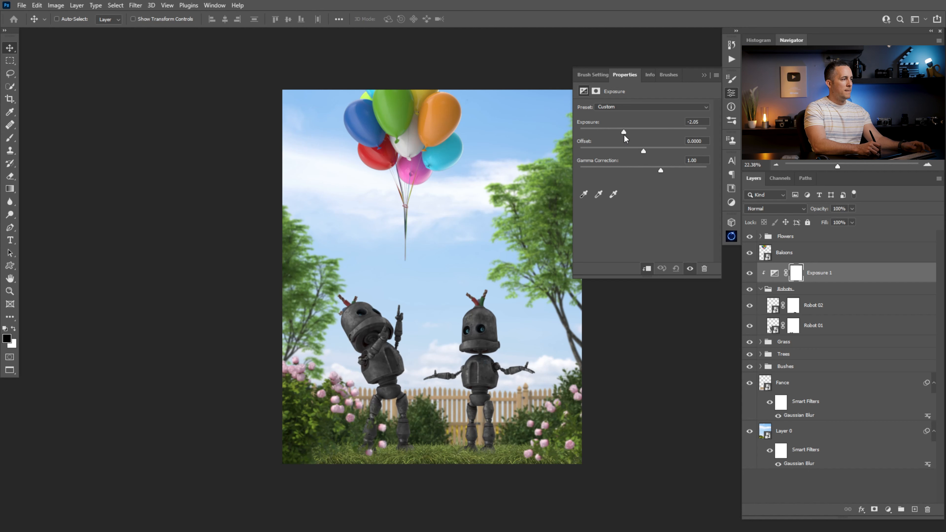
left_click_drag(620, 136, 617, 131)
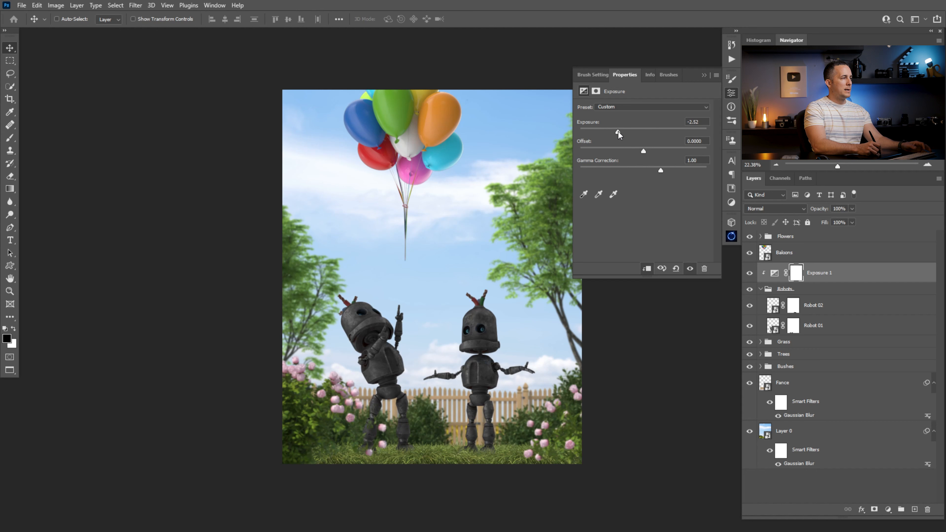
- Invert the Exposure adjustment layer's mask to black
left_click(707, 73)
key("ctrl")
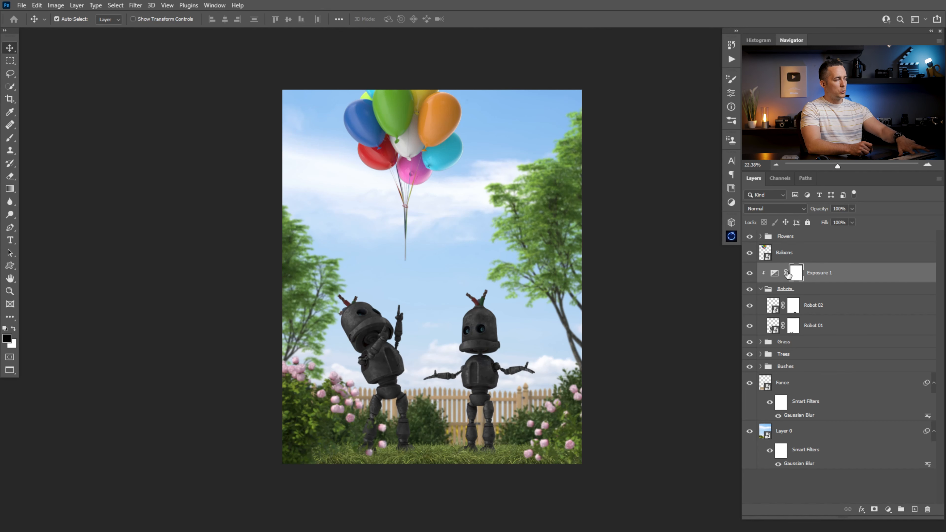
key("ctrl+i")
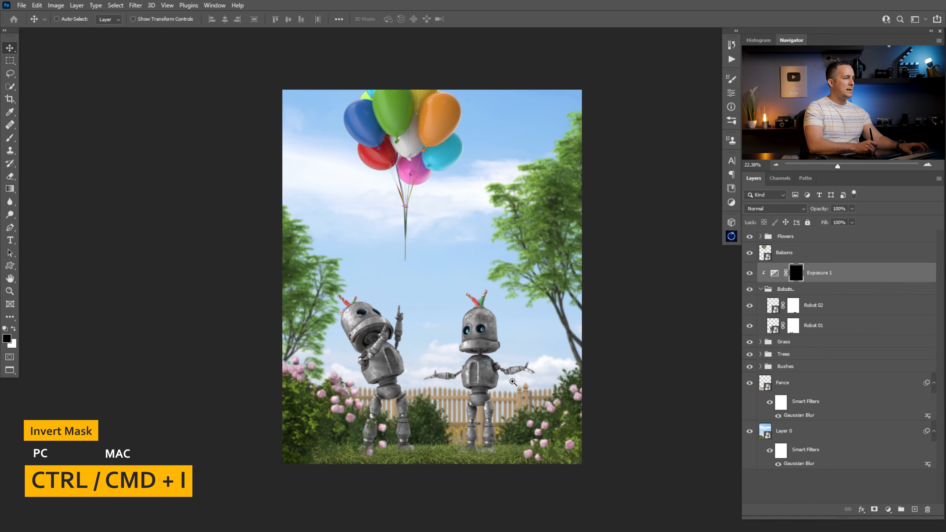
- Paint white with a soft round 20% opacity brush on the Exposure 1 mask to darken Robot 02's underside and legs
left_click_drag(559, 401, 597, 409)
left_click_drag(506, 382, 495, 319)
key("b")
right_click(493, 317)
left_click_drag(756, 419, 738, 277)
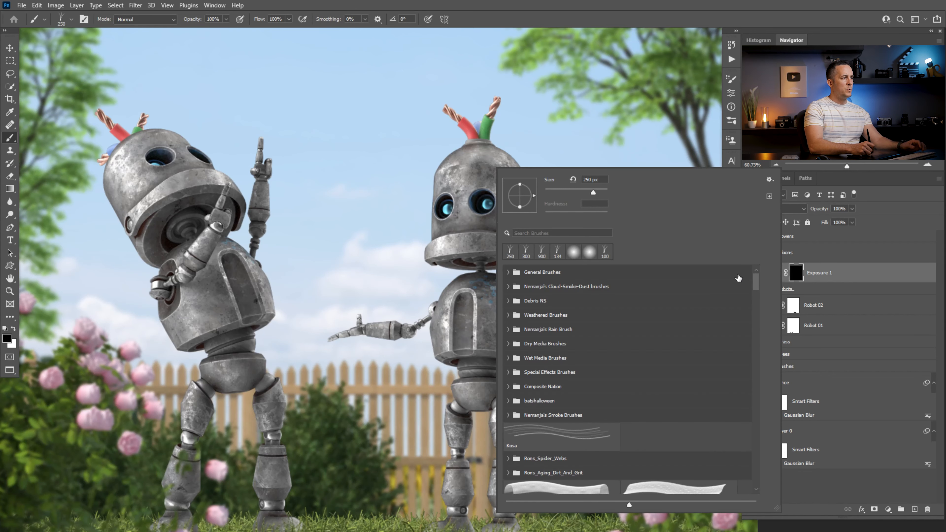
left_click(507, 272)
left_click(563, 319)
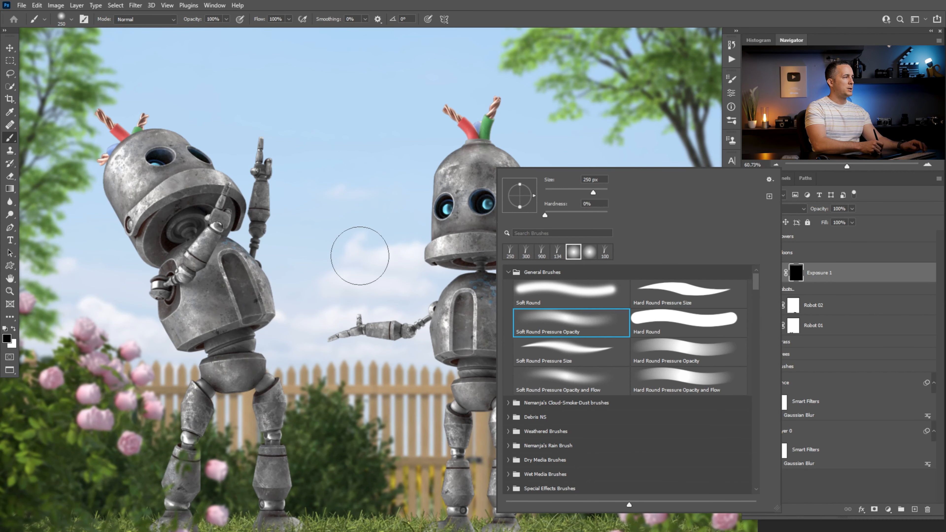
left_click(359, 256)
key("bracketleft")
key("bracketleft")
key("bracketleft")
key("bracketleft")
key("bracketleft")
key("bracketleft")
key("bracketleft")
key("2")
scroll(475, 370, "up", 4)
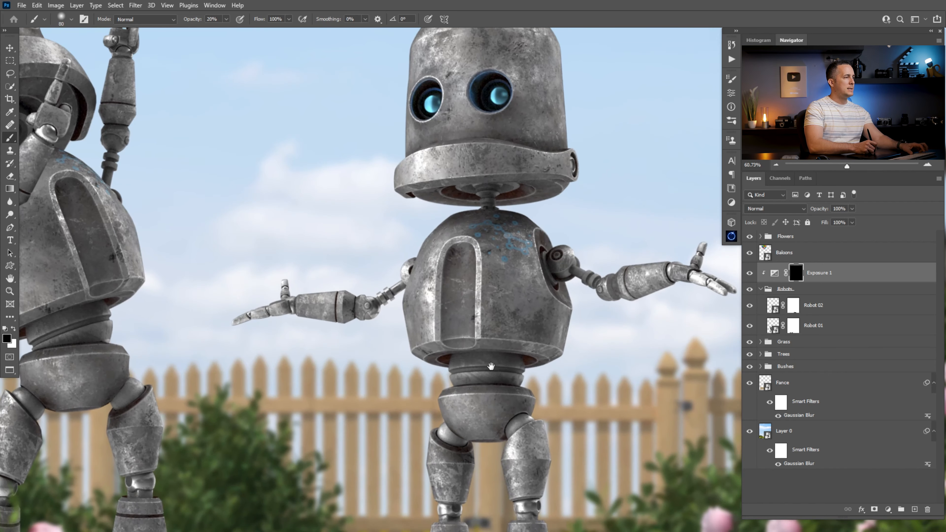
key("bracketleft")
key("bracketleft")
key("bracketleft")
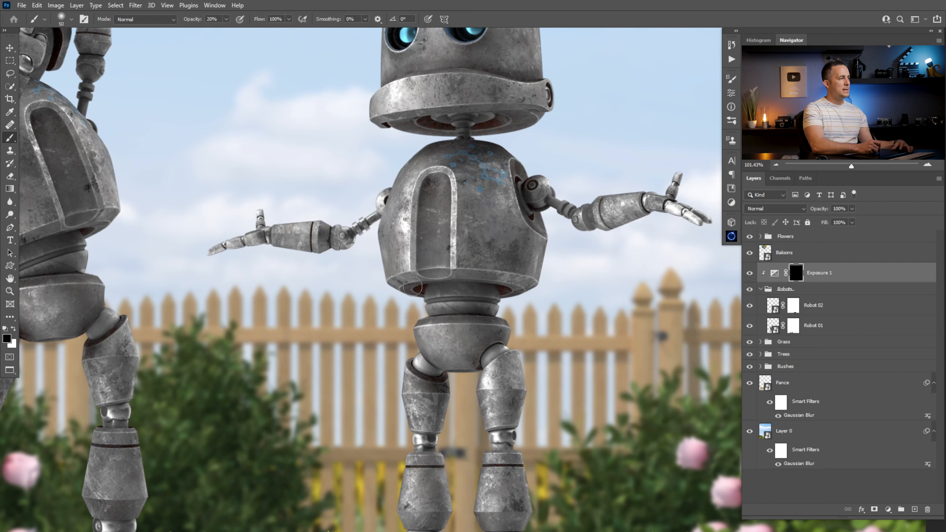
key("x")
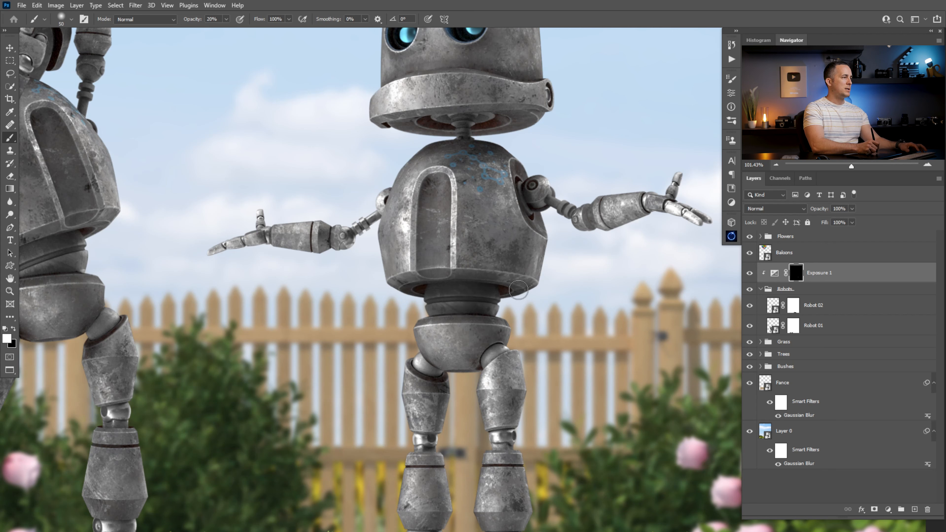
mouse_move(434, 358)
left_mouse_down()
mouse_move(468, 363)
mouse_move(464, 371)
mouse_move(493, 353)
mouse_move(437, 364)
mouse_move(473, 357)
mouse_move(442, 340)
mouse_move(469, 371)
mouse_move(426, 336)
mouse_move(440, 348)
mouse_move(485, 341)
mouse_move(430, 356)
left_mouse_up()
key("bracketleft")
key("bracketleft")
mouse_move(459, 385)
left_mouse_down()
mouse_move(449, 404)
mouse_move(448, 392)
mouse_move(488, 428)
mouse_move(521, 419)
mouse_move(484, 440)
left_mouse_up()
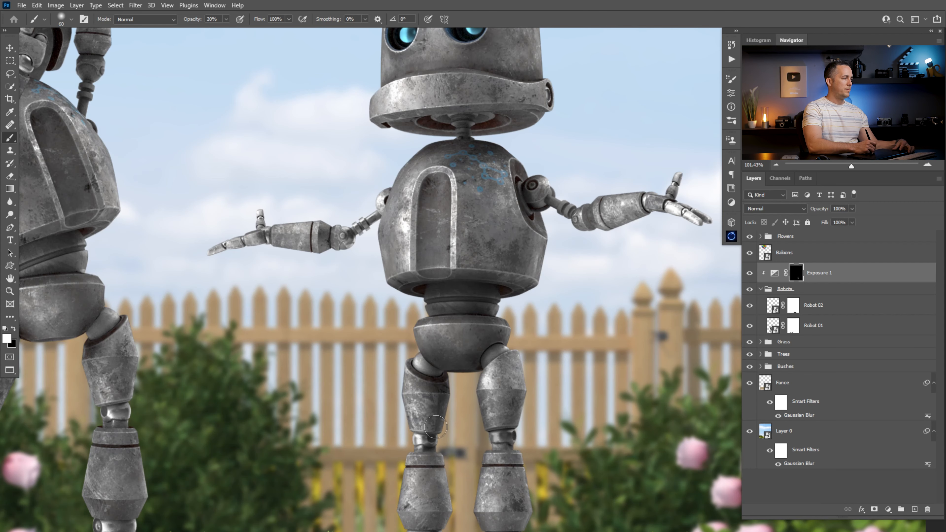
left_click_drag(431, 469, 441, 507)
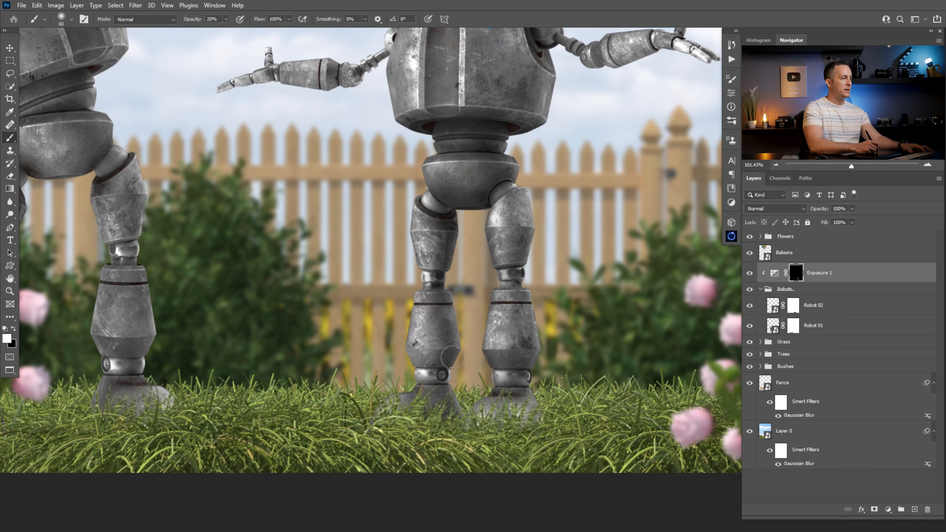
- Paint more shading on the Exposure 1 mask along Robot 02's arms, body edges and head
key("bracketleft")
key("bracketleft")
key("bracketleft")
key("bracketright")
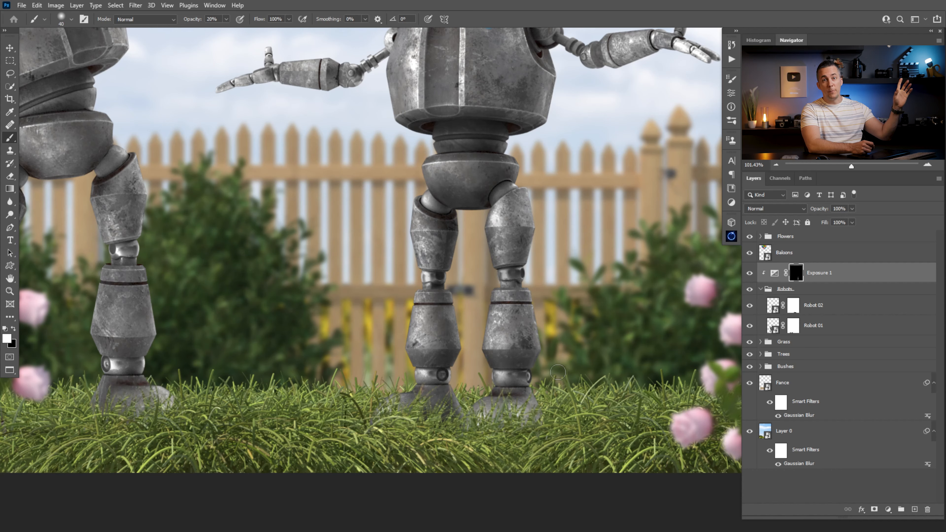
left_click_drag(470, 184, 481, 273)
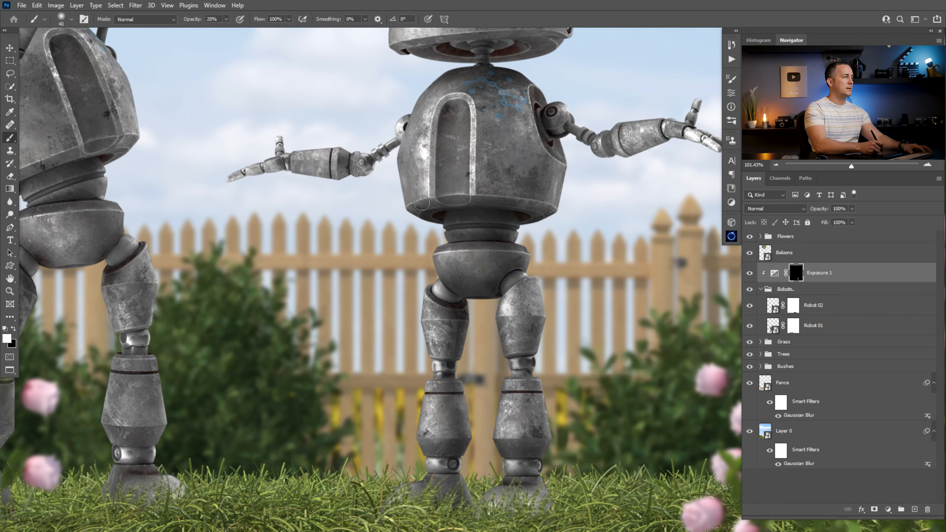
left_click_drag(534, 225, 383, 347)
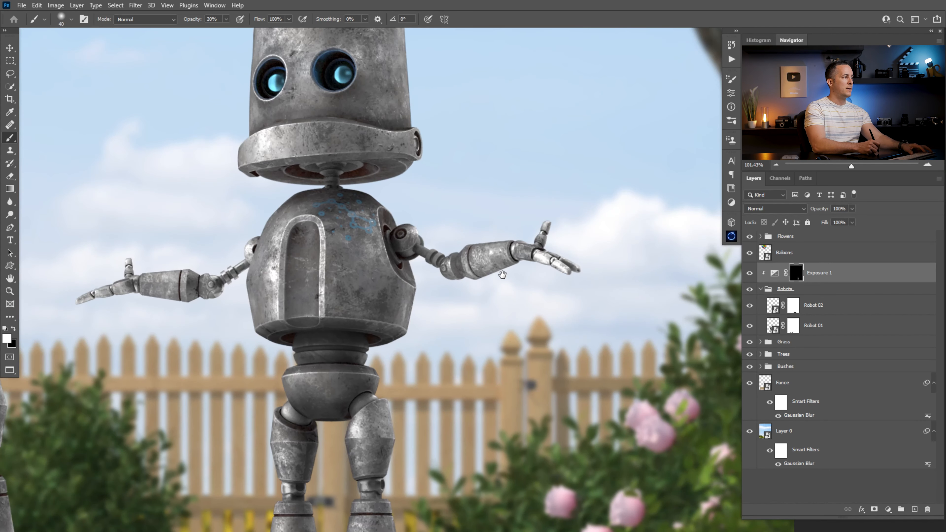
left_click_drag(466, 284, 514, 264)
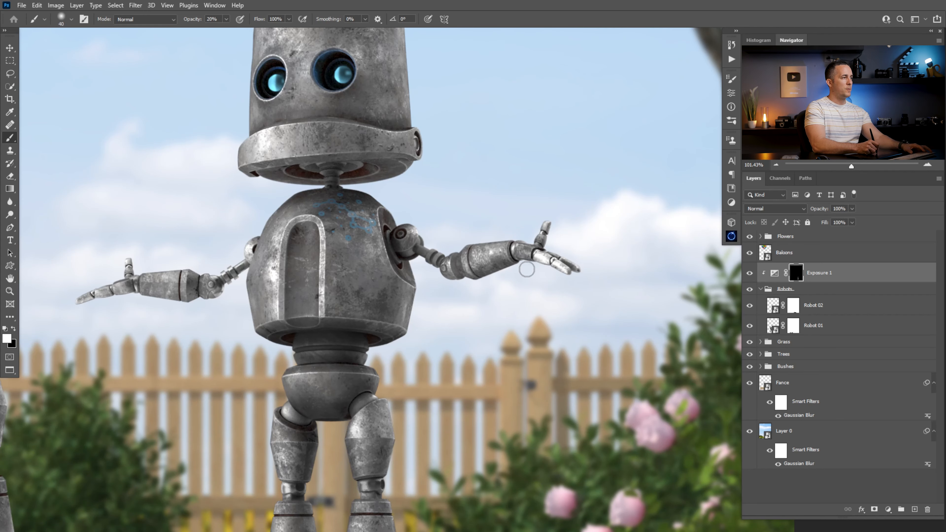
left_click_drag(450, 275, 516, 261)
left_click_drag(537, 263, 567, 274)
left_click_drag(193, 297, 112, 293)
left_click_drag(117, 294, 79, 303)
key("bracketright")
left_click_drag(401, 249, 440, 279)
mouse_move(304, 225)
left_mouse_down()
mouse_move(306, 310)
mouse_move(369, 311)
left_mouse_up()
left_click_drag(253, 246, 242, 273)
left_click_drag(257, 170, 400, 168)
key("bracketleft")
mouse_move(385, 465)
left_mouse_down()
mouse_move(410, 372)
mouse_move(379, 337)
left_mouse_up()
left_click_drag(388, 394, 346, 383)
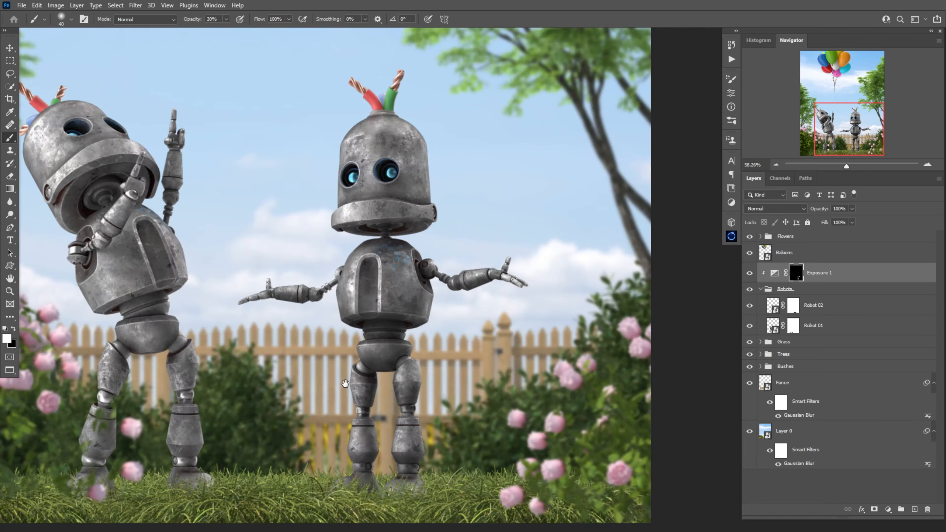
- Paint additional shading on the Exposure 1 mask over both robots' bodies and legs
left_click_drag(223, 209, 376, 214)
left_click_drag(184, 215, 279, 164)
left_click_drag(286, 208, 220, 279)
left_click_drag(235, 360, 343, 324)
key("bracketleft")
left_click_drag(338, 139, 309, 300)
key("bracketright")
key("bracketright")
key("bracketright")
key("bracketright")
left_click_drag(269, 398, 317, 406)
left_click_drag(297, 395, 396, 218)
left_click_drag(428, 307, 432, 404)
left_click_drag(346, 328, 335, 399)
left_click_drag(433, 257, 446, 302)
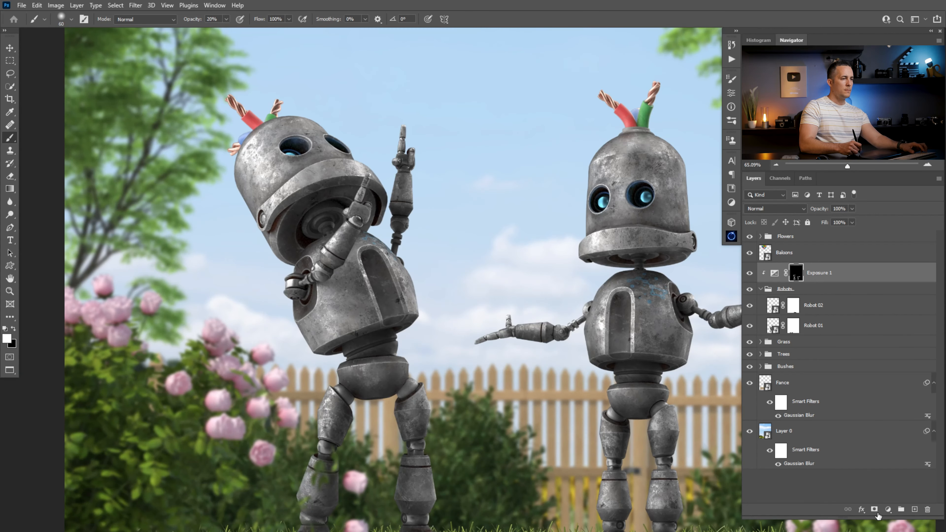
- Add a second Exposure adjustment layer clipped to the robots and set its exposure to +0.34
left_click(889, 510)
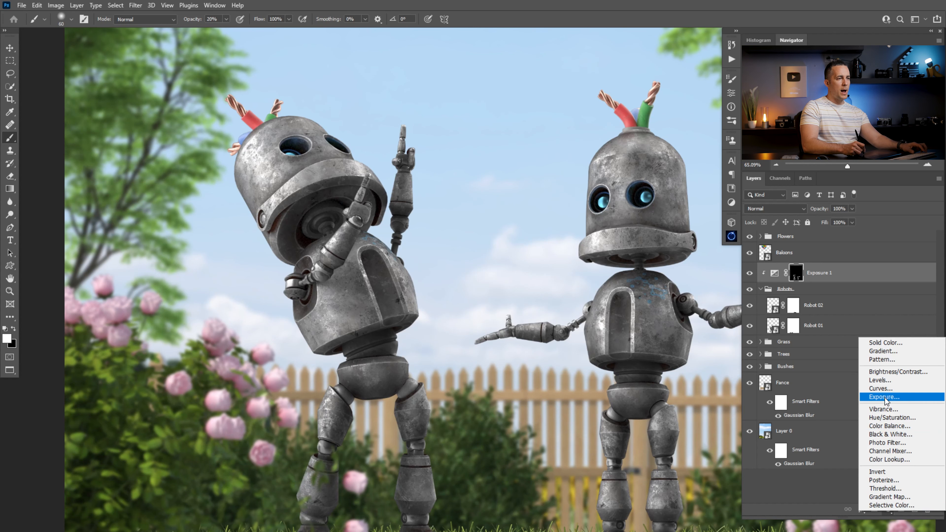
left_click(887, 399)
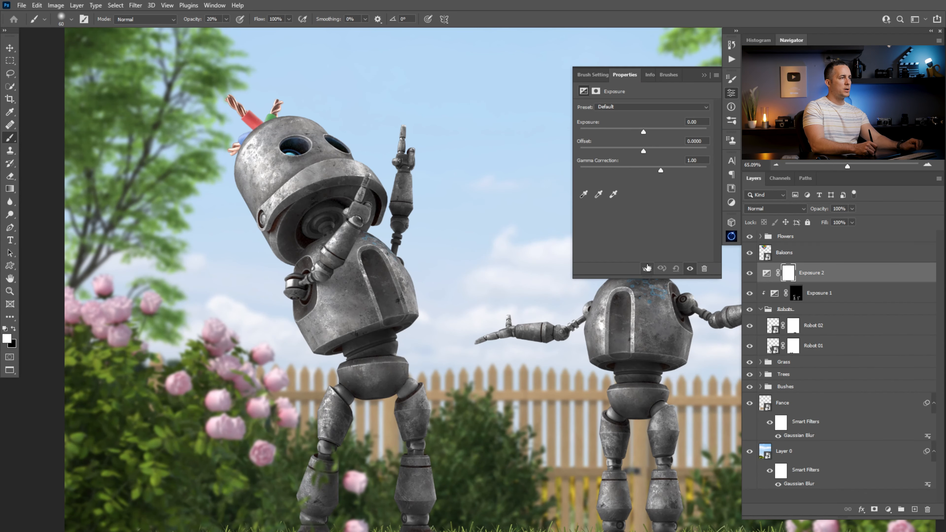
left_click(646, 269)
left_click_drag(643, 131, 649, 133)
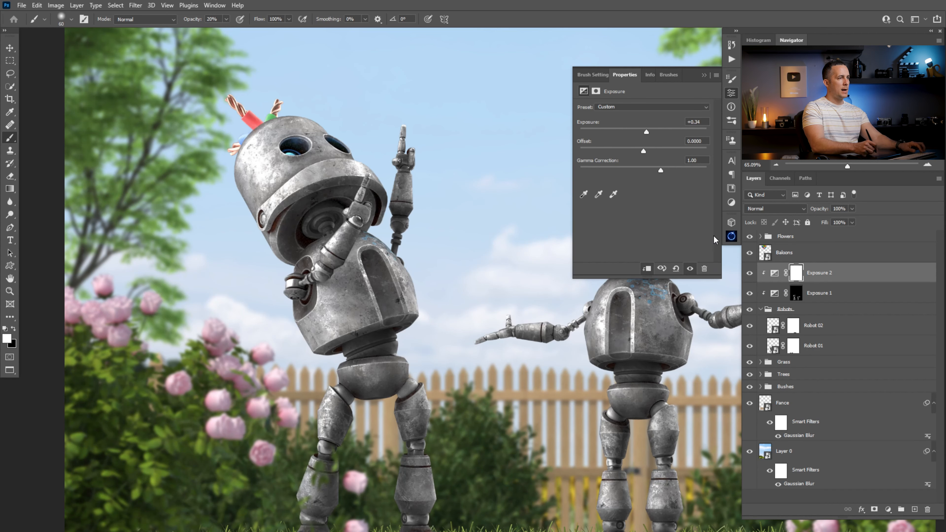
- Invert the Exposure 2 mask to black and paint highlights onto Robot 01's head and raised arm
key("ctrl+i")
left_click(717, 62)
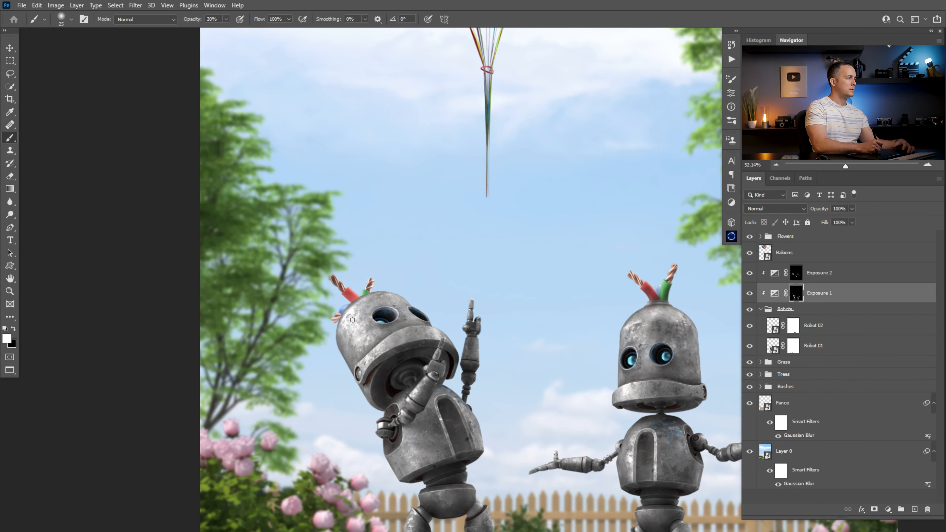
left_click_drag(463, 285, 418, 288)
left_click_drag(479, 303, 433, 315)
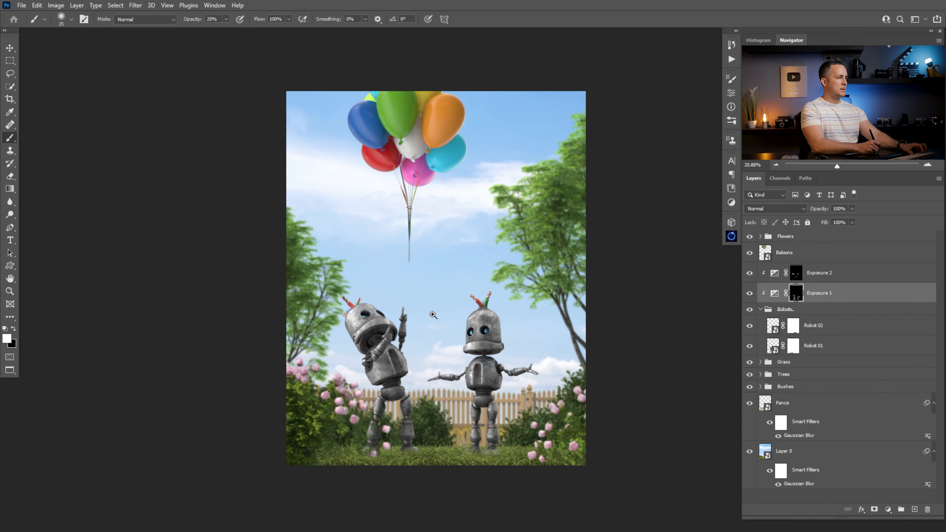
- Toggle the visibility of the two Exposure layers to compare the robots' shading
left_click_drag(750, 273, 750, 288)
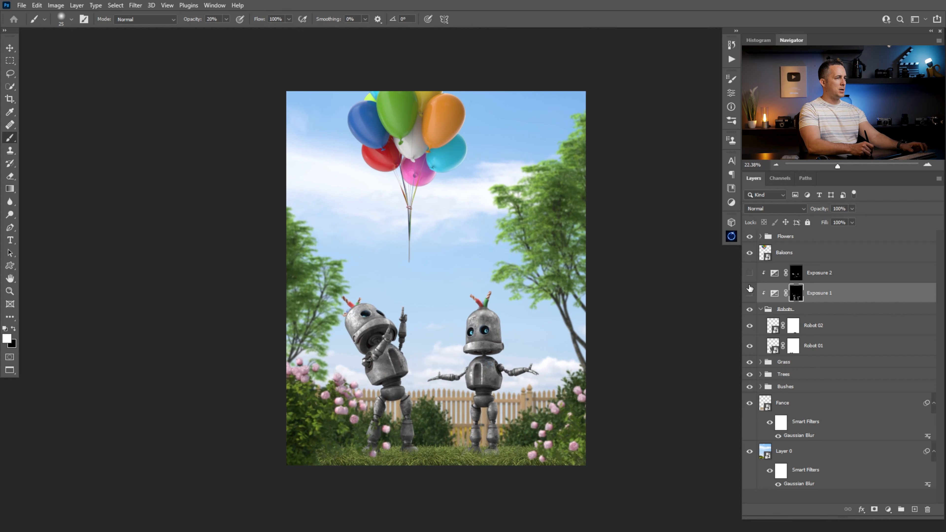
left_click(748, 293)
left_click(749, 273)
left_click_drag(750, 274, 750, 286)
left_click(750, 292)
left_click(749, 293)
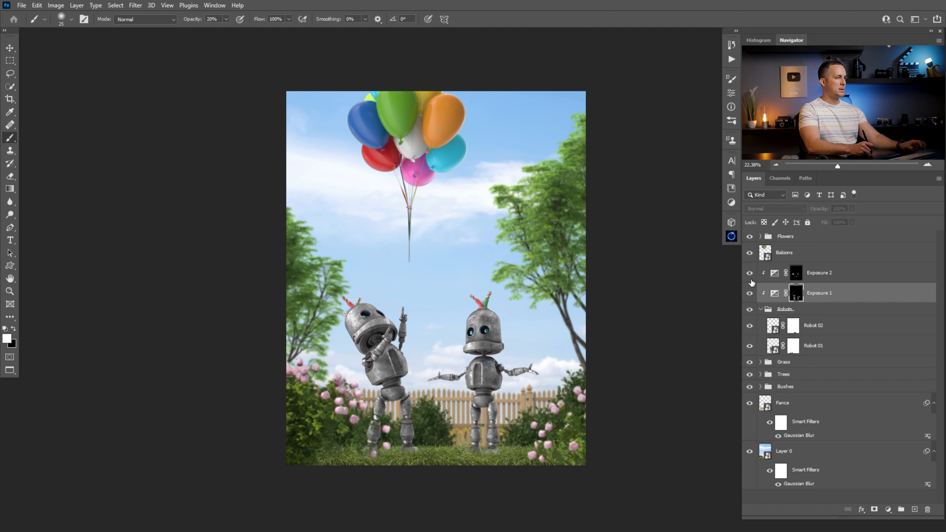
left_click(751, 273)
left_click(750, 293)
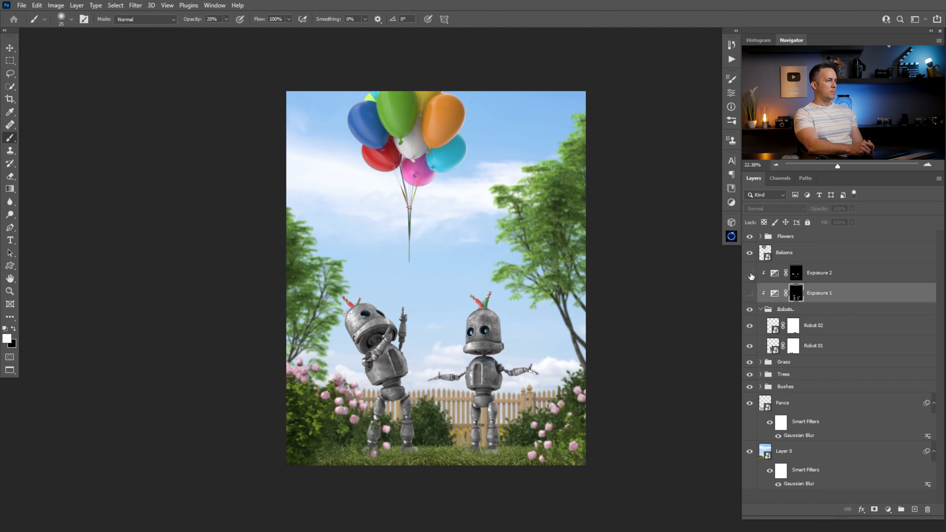
left_click_drag(750, 275, 750, 294)
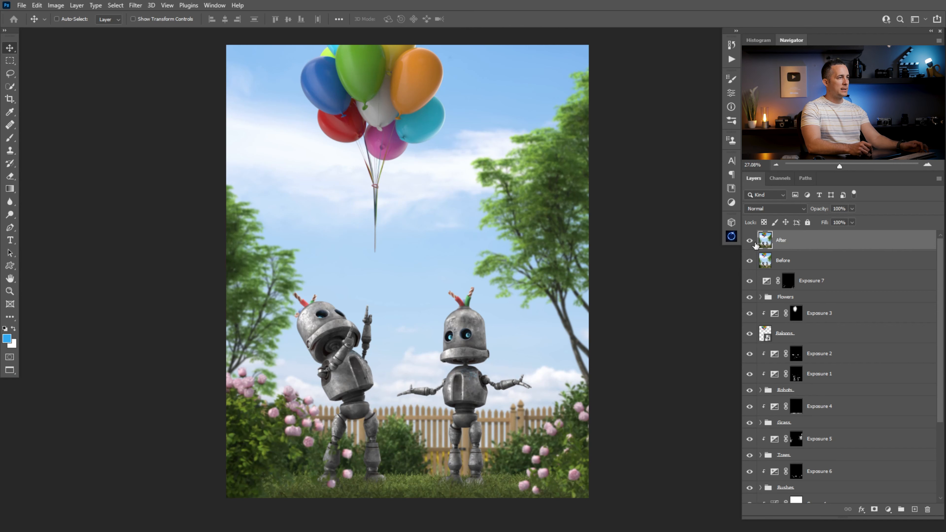
- Toggle the After layer's visibility to compare the before and after versions of the scene
left_click(754, 242)
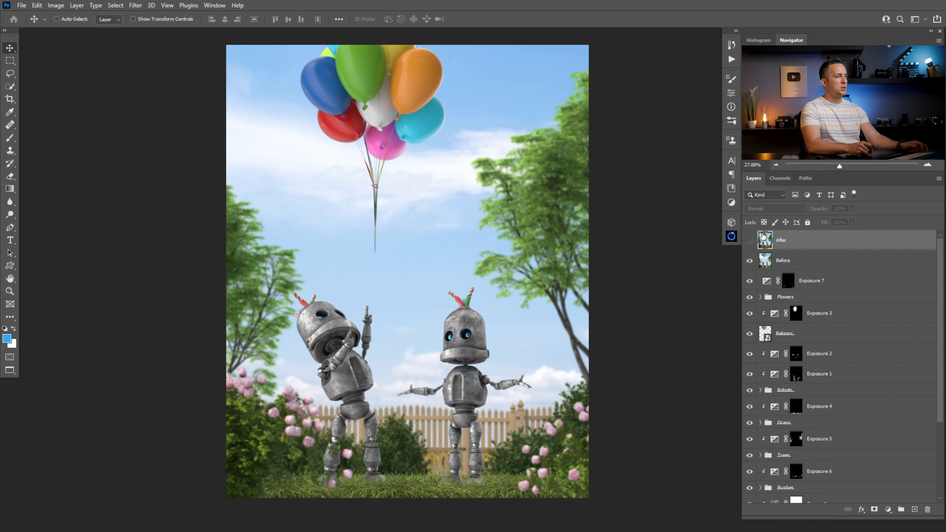
left_click(749, 241)
left_click(750, 242)
left_click(749, 241)
left_click(749, 242)
left_click(750, 241)
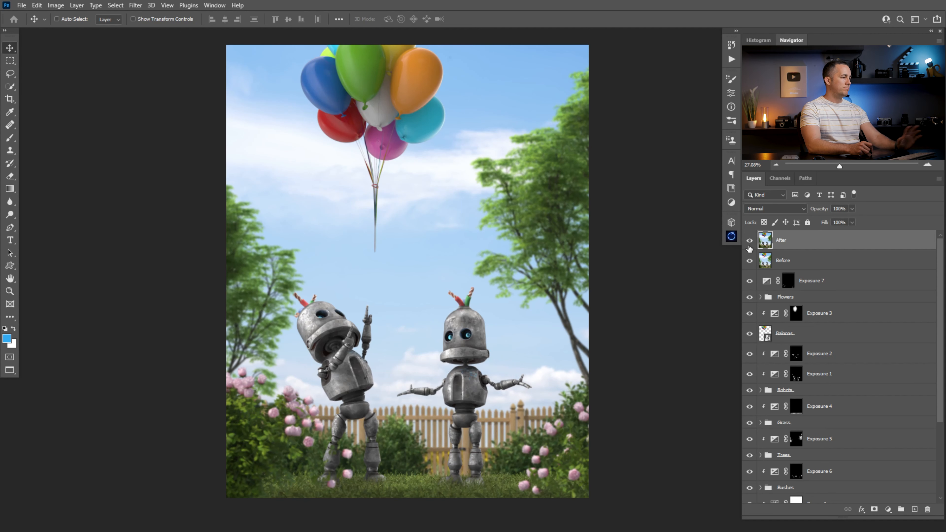
left_click(749, 241)
left_click(750, 242)
left_click(749, 242)
left_click(749, 241)
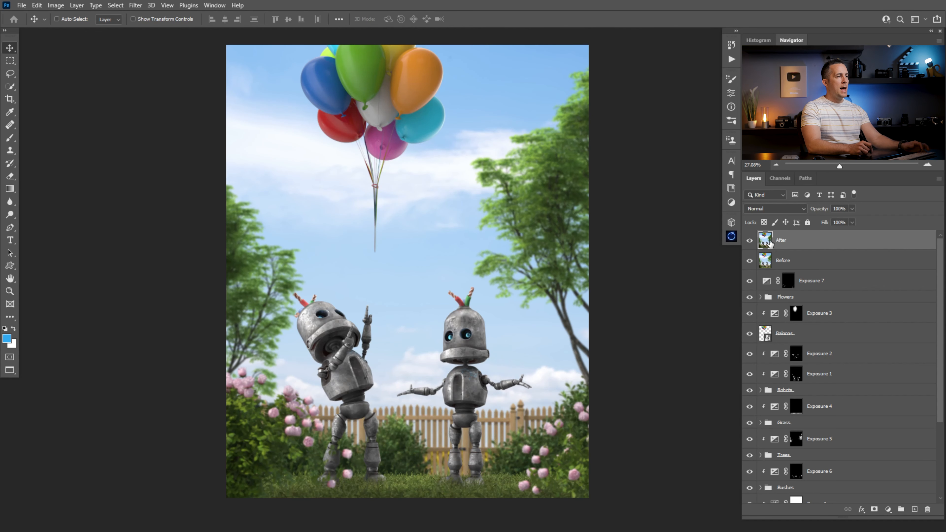
left_click(750, 242)
left_click(750, 242)
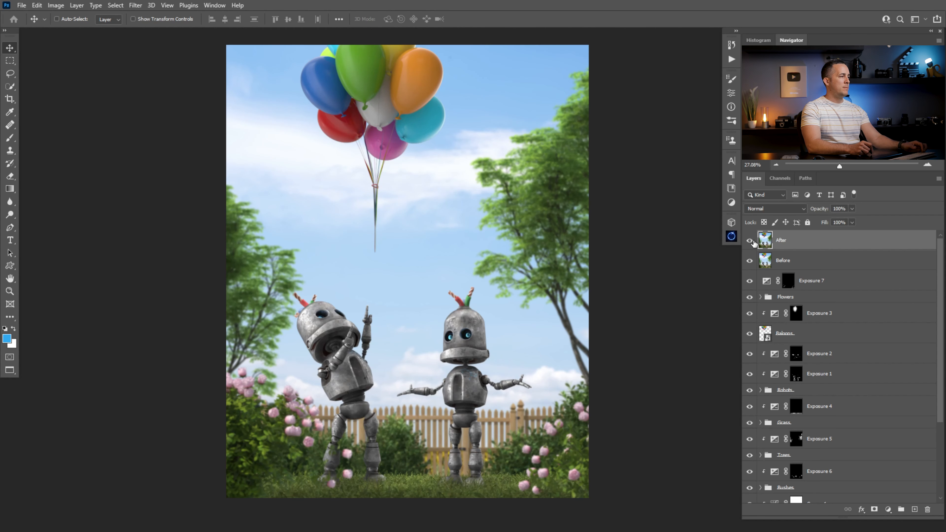
key("ctrl+space")
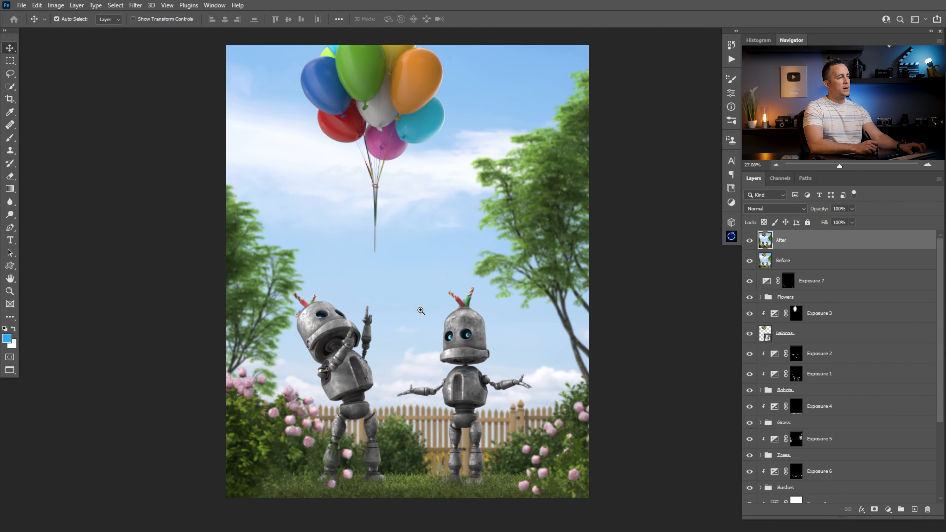
left_click_drag(507, 297, 459, 316)
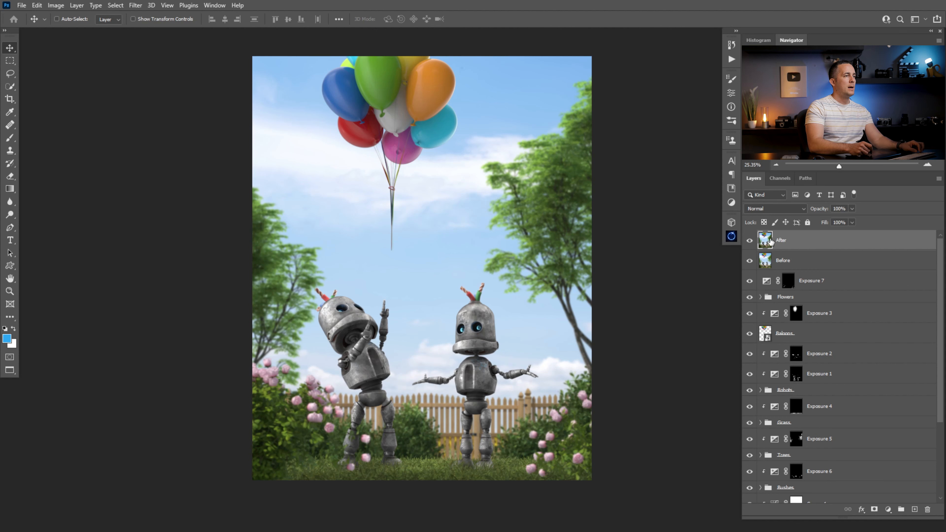
- Open the Camera Raw Filter in full screen and set Contrast +7, Shadows +34, Texture +23 and Clarity -12
left_click(135, 6)
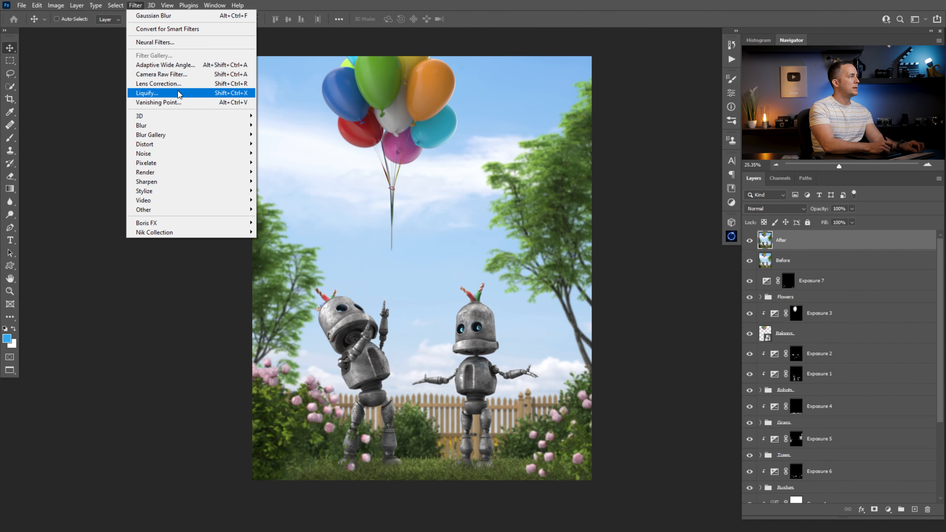
left_click(175, 74)
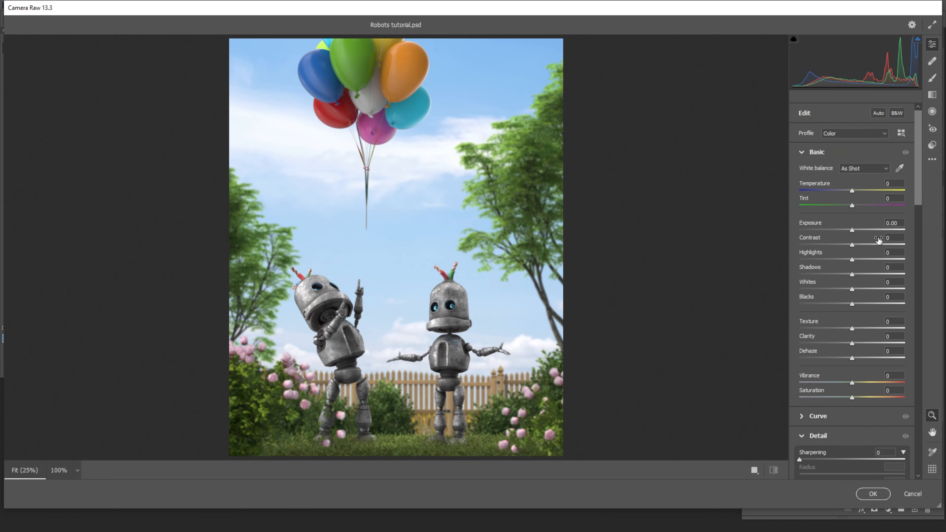
left_click(932, 25)
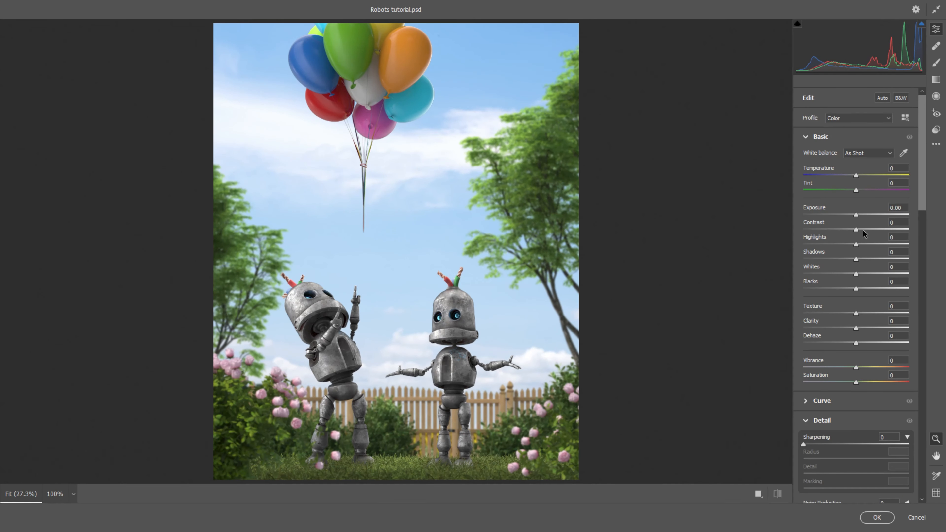
left_click_drag(855, 230, 873, 258)
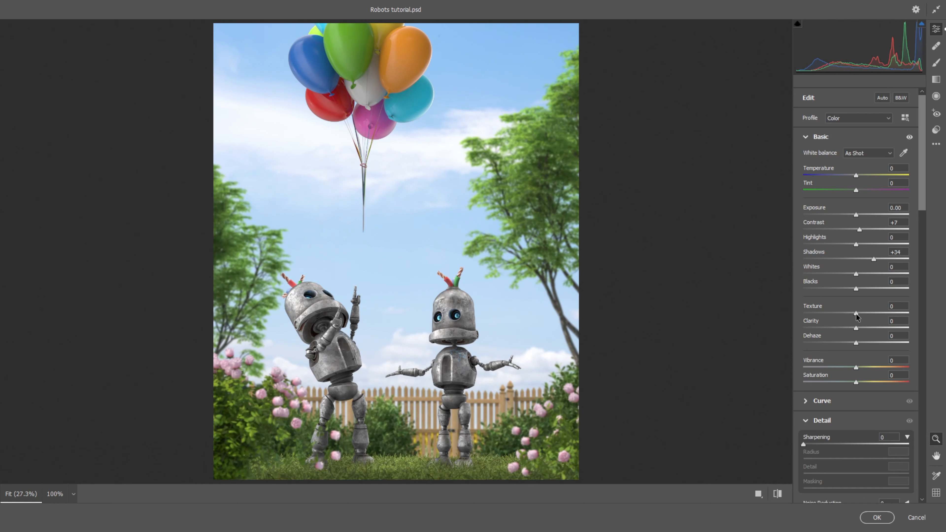
left_click_drag(856, 328, 849, 328)
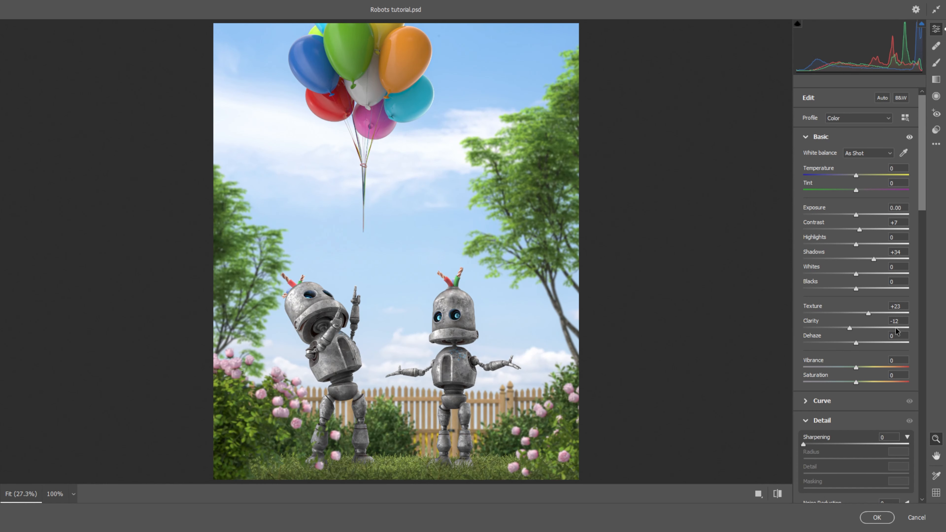
- Shift the red and green hue sliders in Camera Raw, with the Greens hue at -100
left_click_drag(920, 210, 937, 500)
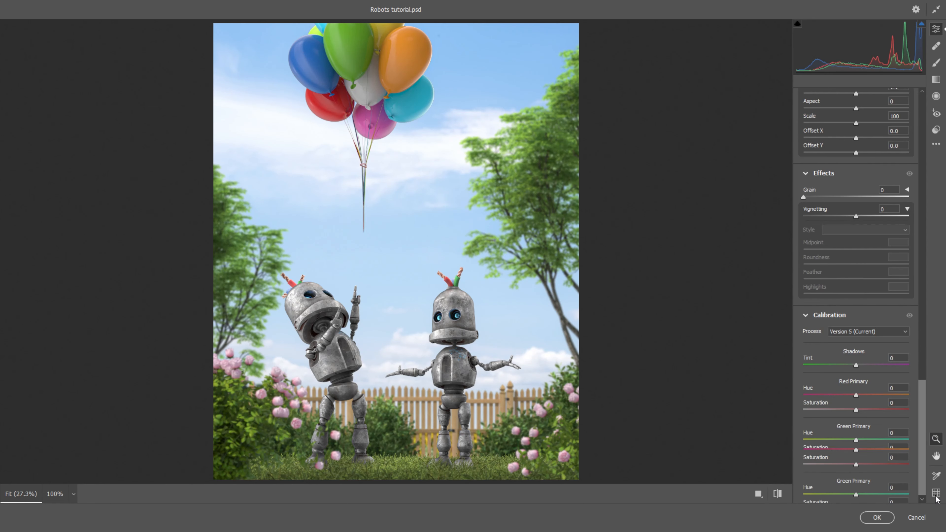
left_click_drag(864, 395, 900, 395)
left_click_drag(856, 485, 835, 484)
left_click_drag(894, 395, 923, 218)
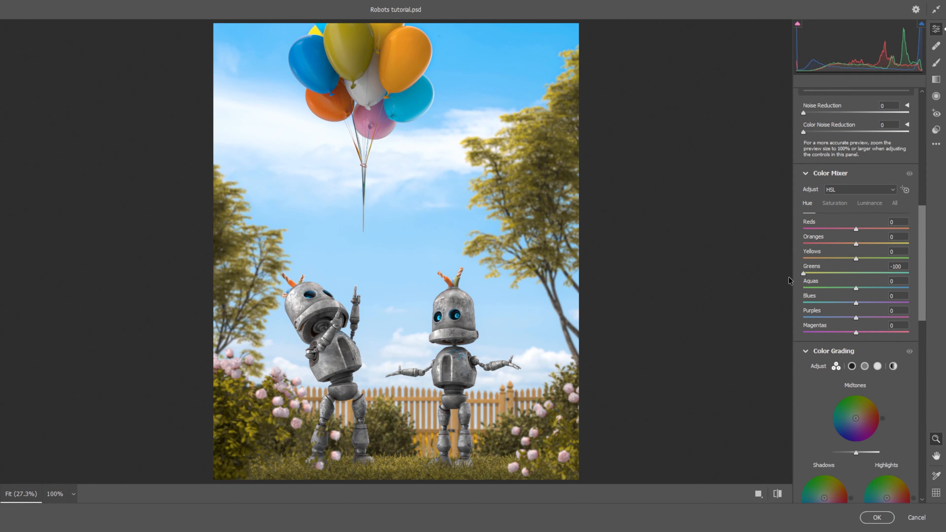
- Set the Yellows hue to -100 in the Color Mixer and adjust the Greens hue
left_click_drag(855, 258, 783, 265)
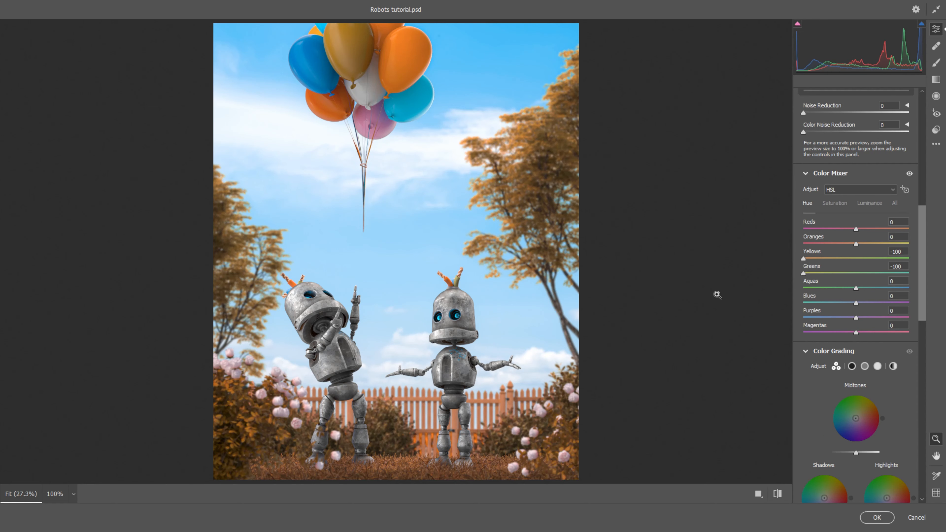
mouse_move(860, 303)
left_mouse_down()
mouse_move(882, 303)
mouse_move(825, 304)
mouse_move(860, 302)
left_mouse_up()
double_click(861, 303)
left_click_drag(803, 273, 820, 273)
- Try Calibration Red Primary hue +44 and Blue Primary hue -21, then reset the Calibration section
left_click_drag(918, 253, 917, 437)
left_click(879, 390)
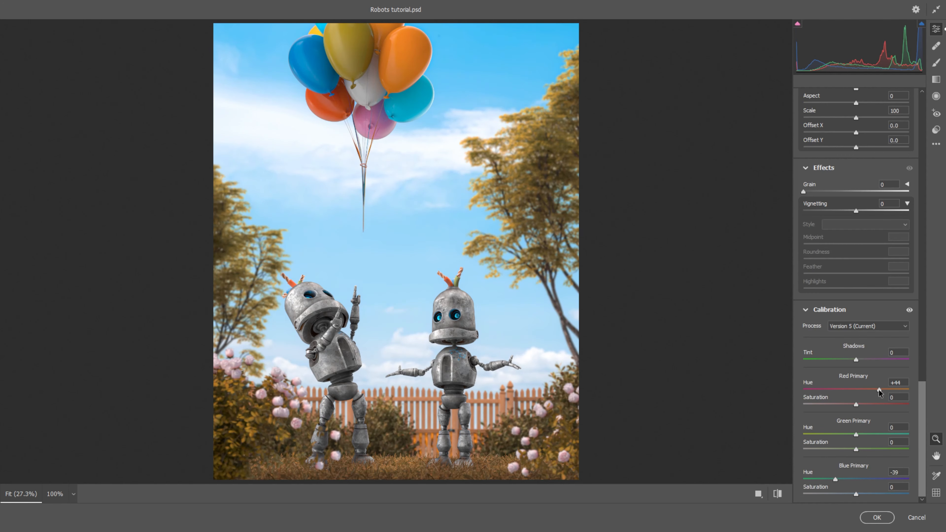
left_click(844, 478)
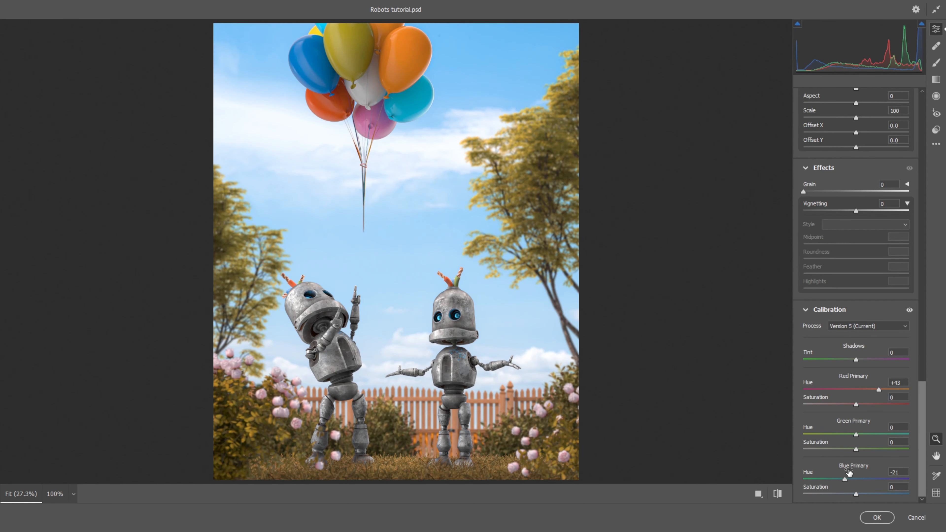
key("alt")
key("alt")
left_click(826, 312, "alt")
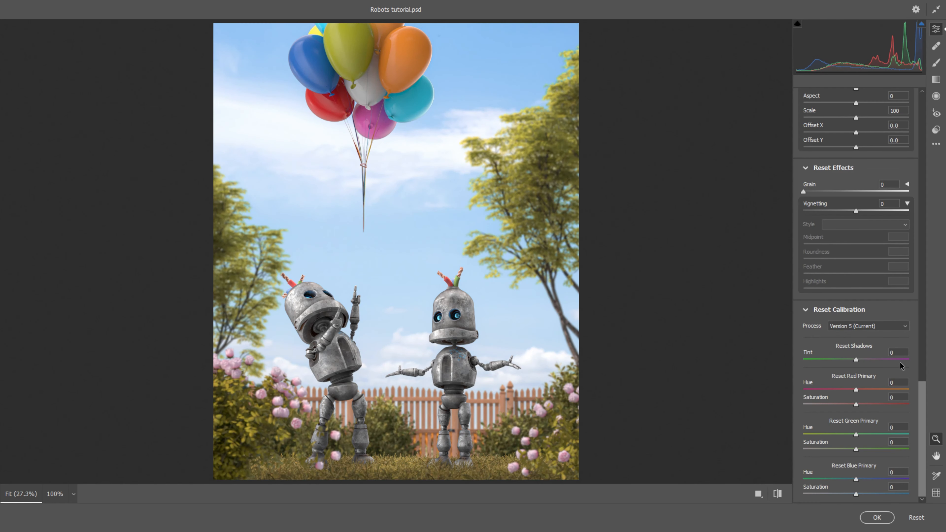
- Reset all Color Mixer hue adjustments back to zero
scroll(900, 365, "up", 10)
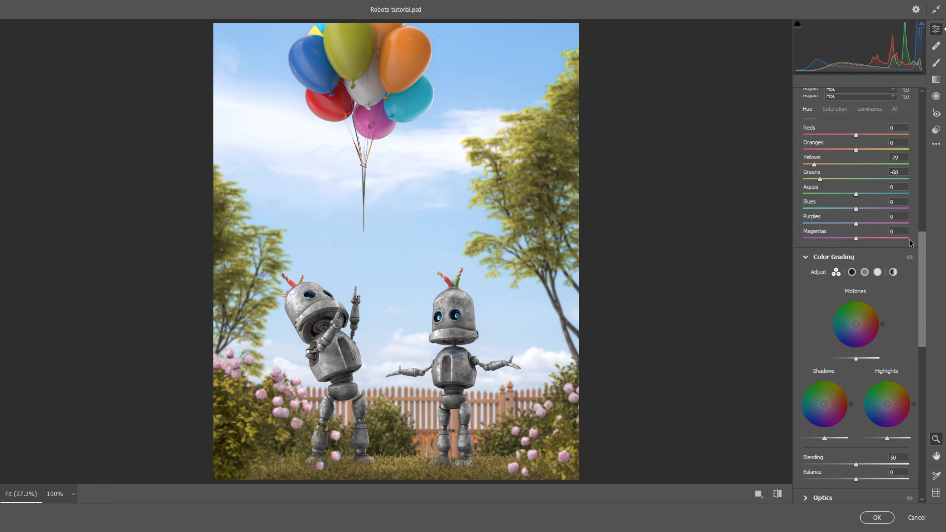
scroll(910, 243, "up", 1)
key("alt")
left_click(835, 114, "alt")
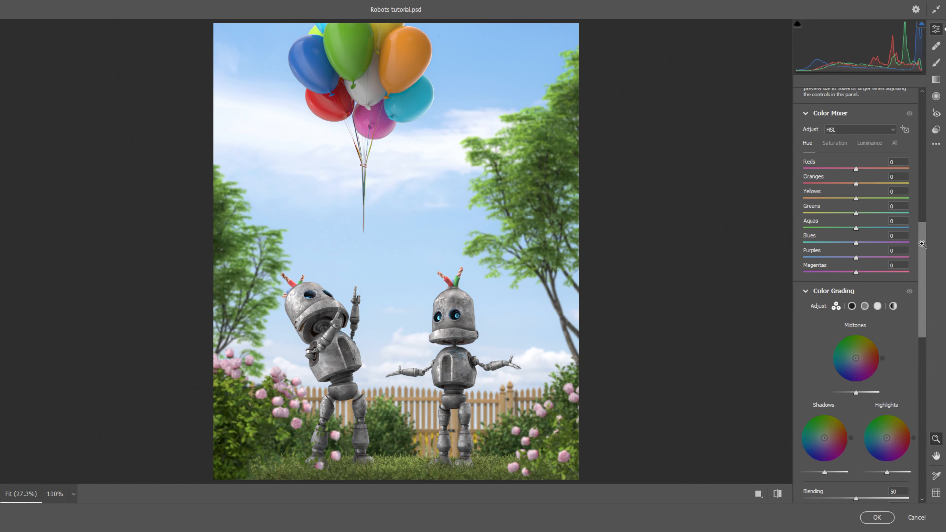
- Color grade the shadows with Hue 27 and Saturation 10
scroll(924, 235, "up", 5)
scroll(925, 231, "down", 2)
scroll(924, 233, "up", 2)
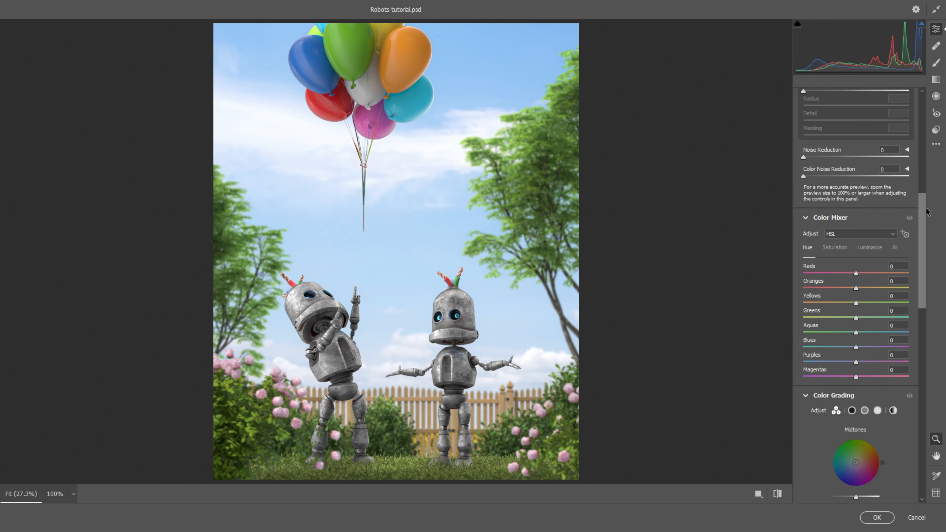
scroll(923, 246, "down", 3)
scroll(923, 253, "down", 2)
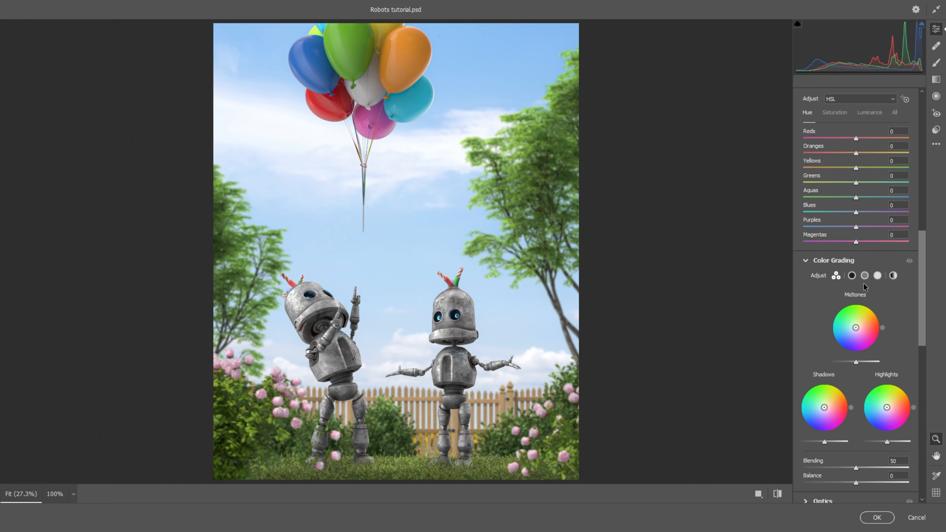
left_click(851, 276)
left_click_drag(852, 413, 864, 414)
mouse_move(808, 428)
left_mouse_down()
mouse_move(825, 427)
mouse_move(810, 411)
mouse_move(814, 427)
left_mouse_up()
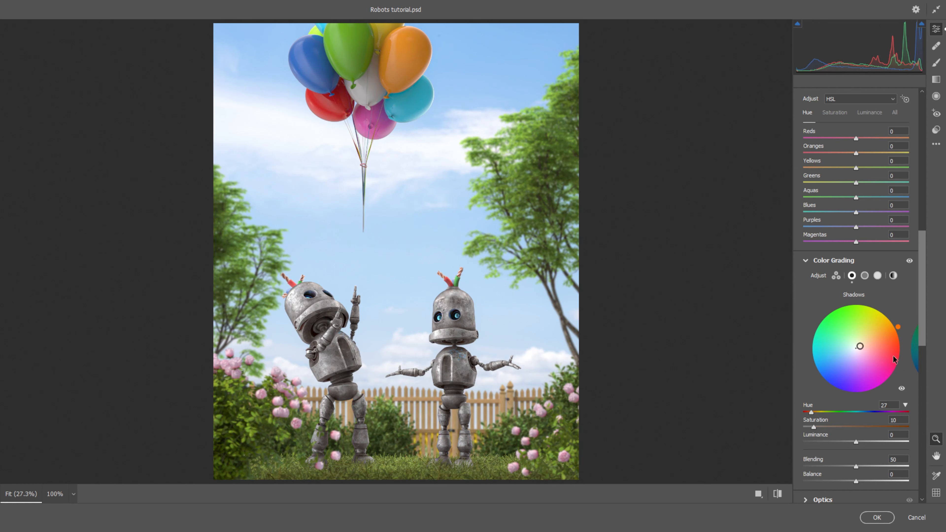
- Color grade the highlights with Hue 39 and Saturation 10, toggling the preview to compare
left_click(877, 276)
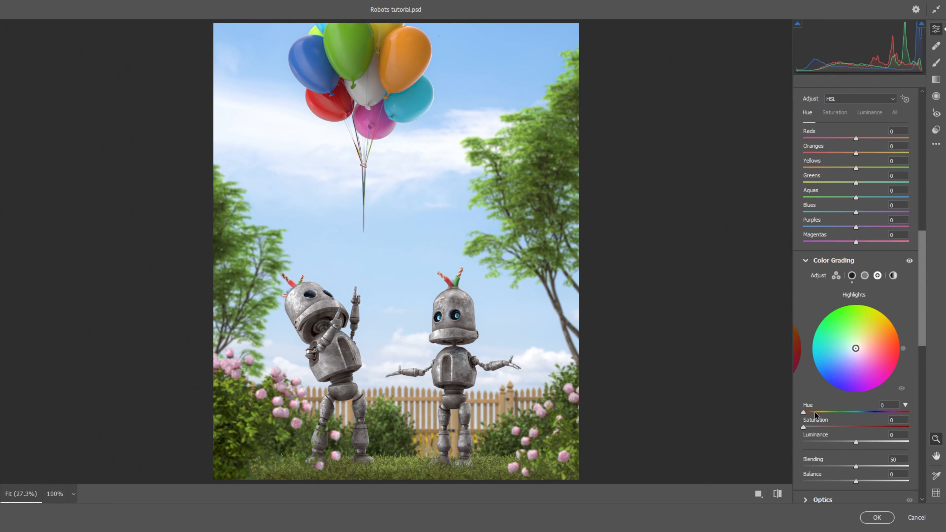
mouse_move(815, 412)
left_mouse_down()
mouse_move(822, 427)
mouse_move(872, 425)
mouse_move(814, 427)
mouse_move(813, 414)
left_mouse_up()
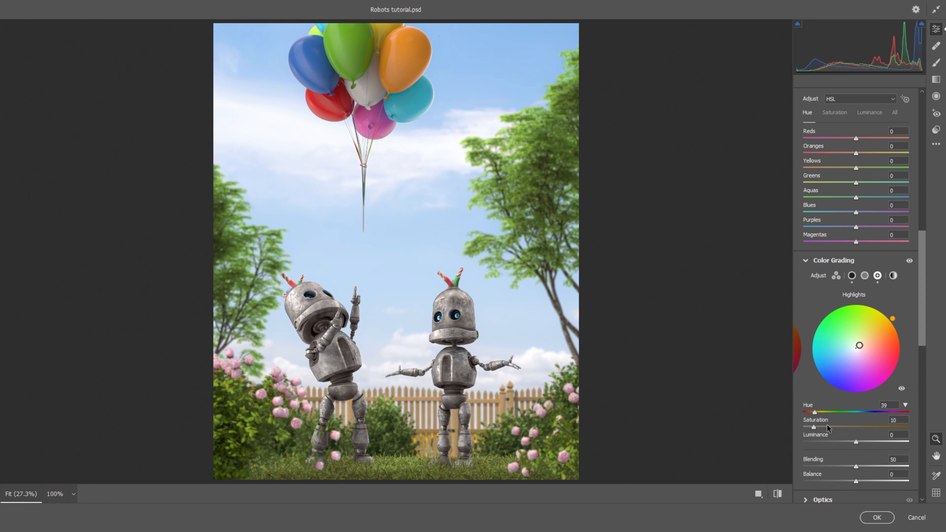
key("p")
key("p")
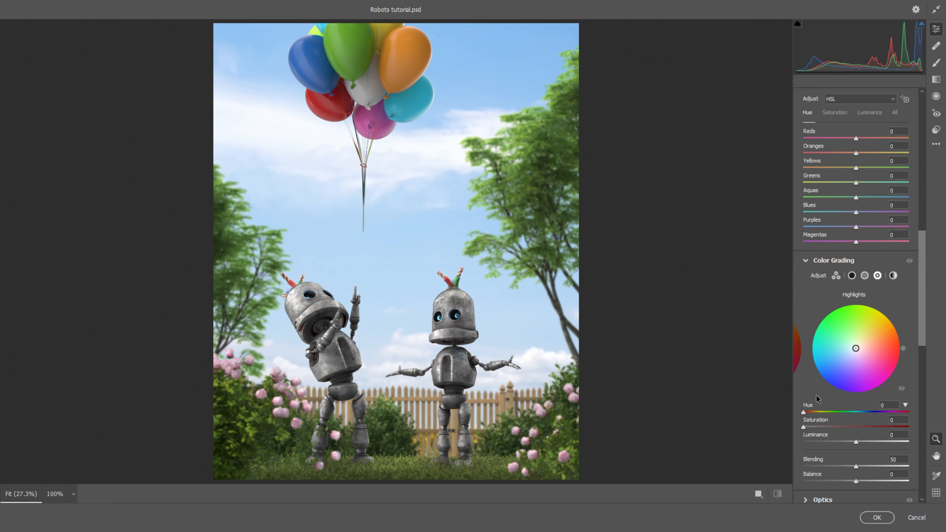
- Set Temperature +9, Tint +2 and Vibrance +21 in the Basic panel
left_click_drag(923, 303, 923, 168)
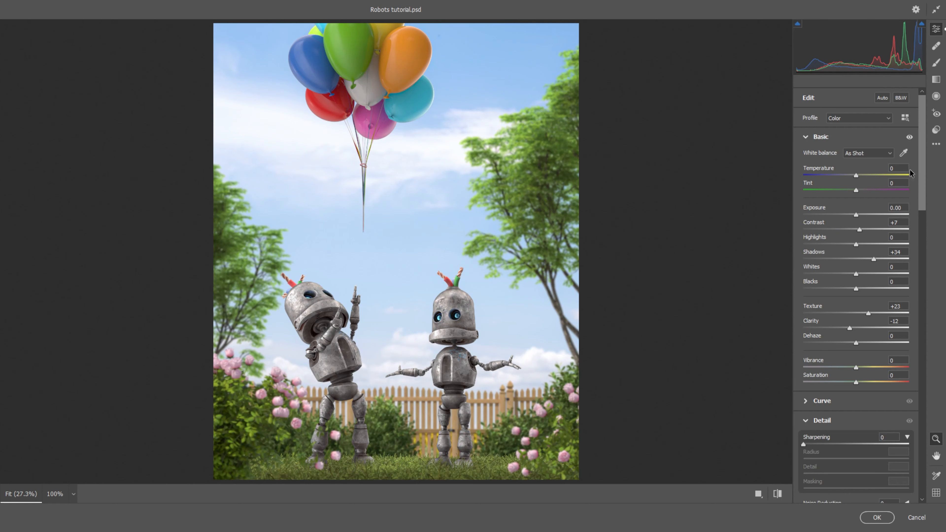
left_click_drag(857, 175, 862, 189)
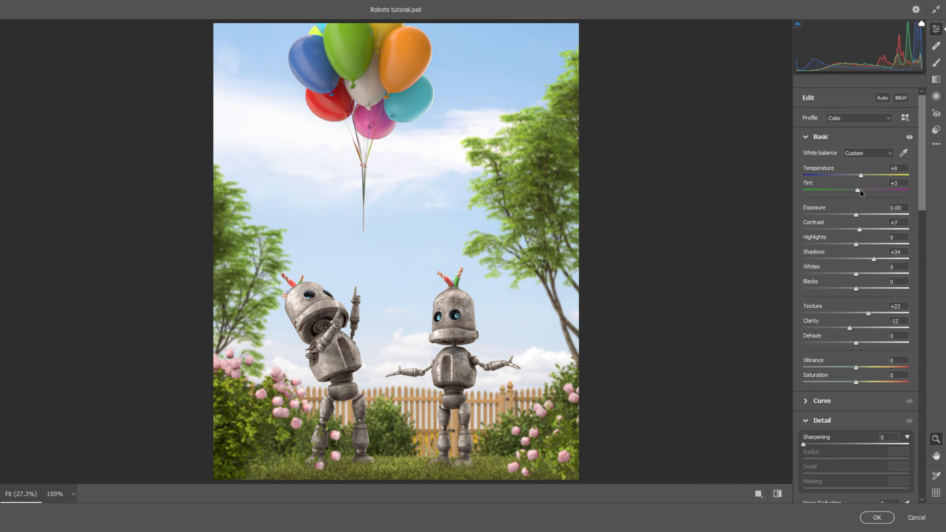
left_click_drag(857, 366, 866, 366)
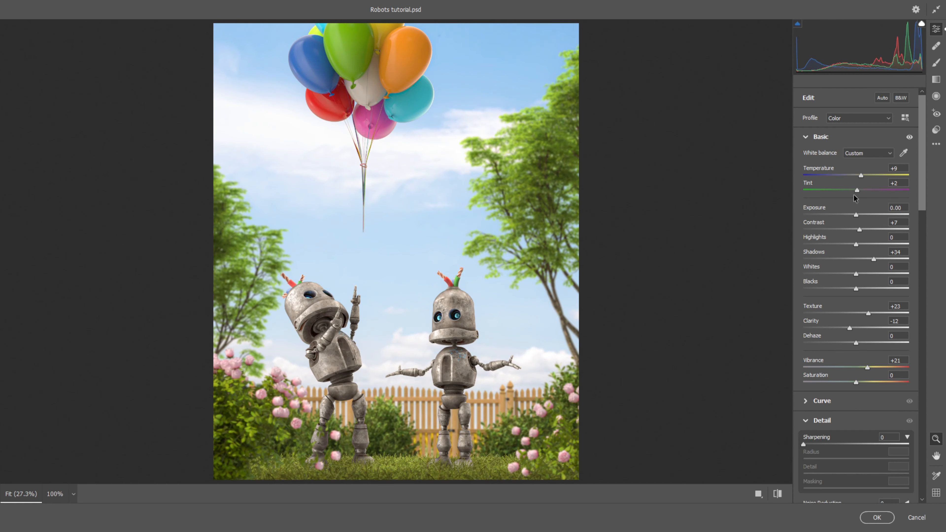
- Set the Temperature back to 0
scroll(876, 221, "down", 1)
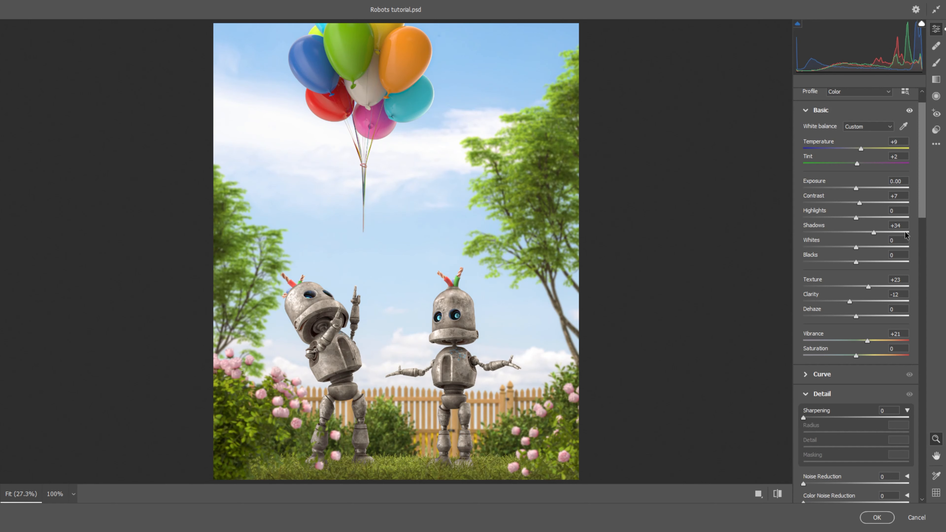
left_click_drag(861, 149, 860, 149)
left_click_drag(922, 196, 928, 345)
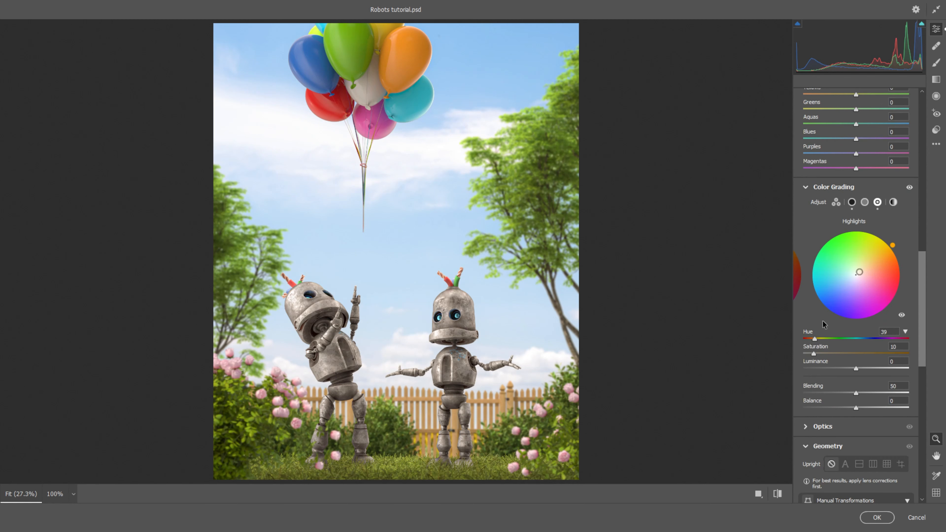
left_click(836, 188, "alt")
left_click_drag(921, 311, 908, 135)
left_click(810, 168, "alt")
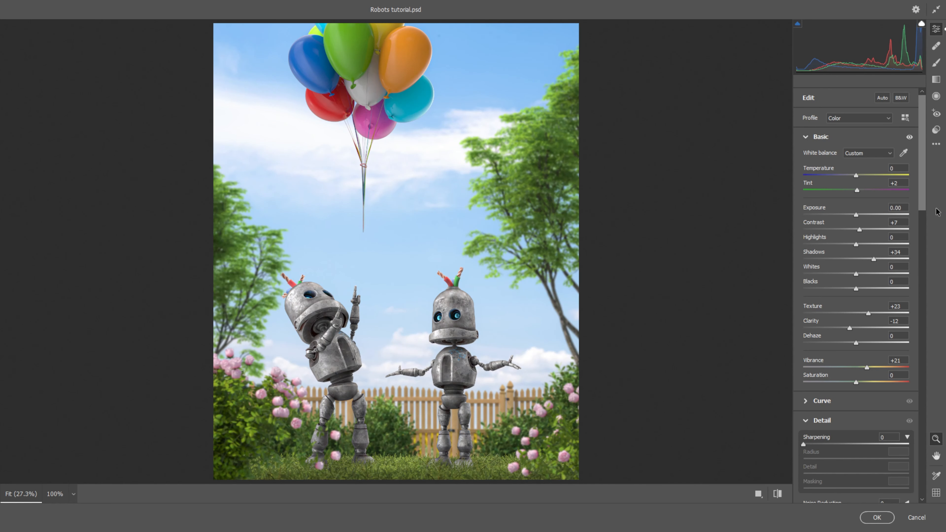
- Add a vignette of -18 with Feather 89 in the Effects section
left_click_drag(924, 204, 900, 474)
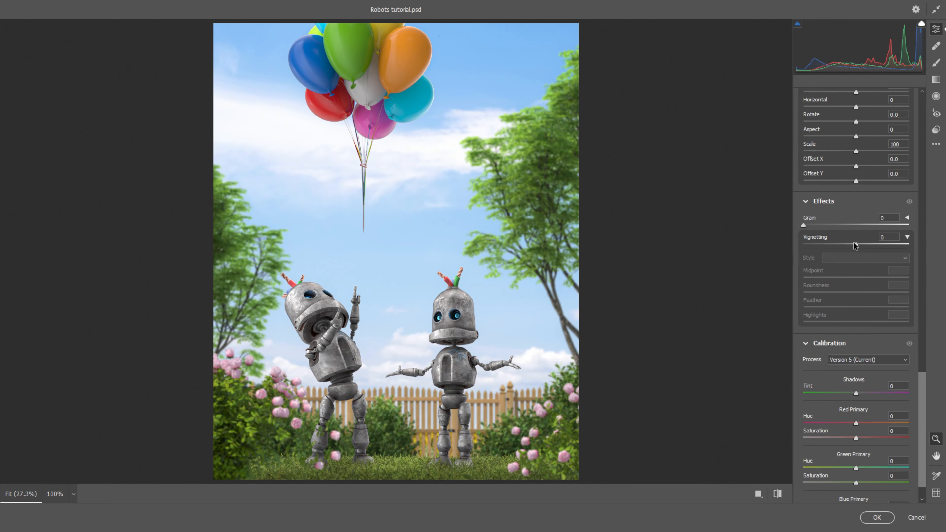
left_click_drag(854, 246, 843, 244)
left_click_drag(856, 307, 897, 308)
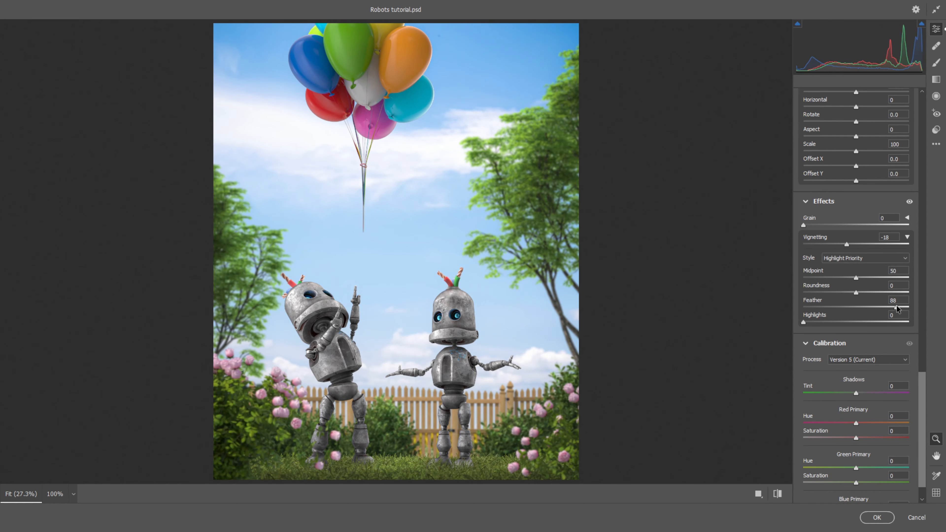
- Set Calibration Red Primary hue to +45 and Green Primary hue to about -65
left_click_drag(855, 423, 879, 423)
left_click_drag(856, 468, 821, 469)
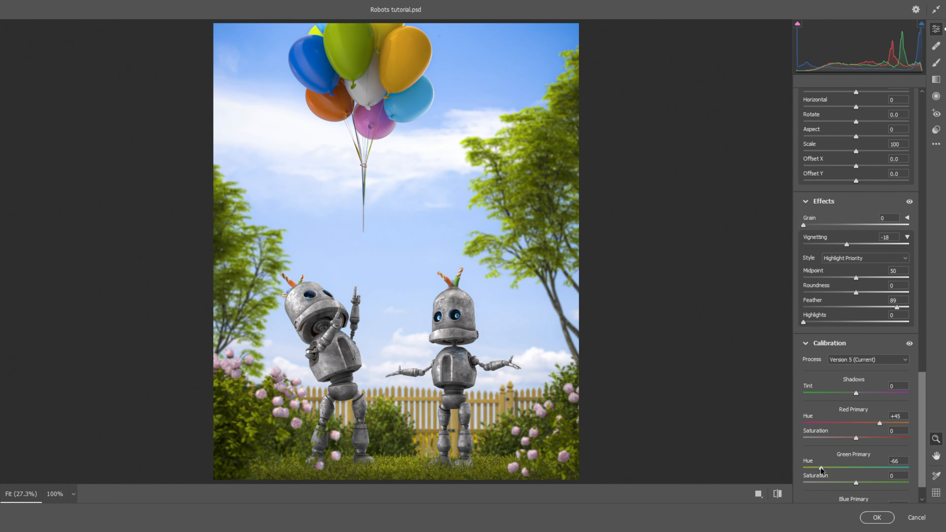
- Lower the Color Mixer saturation of Yellows to -3, Greens to -9 and Blues to -7
left_click_drag(923, 417, 912, 250)
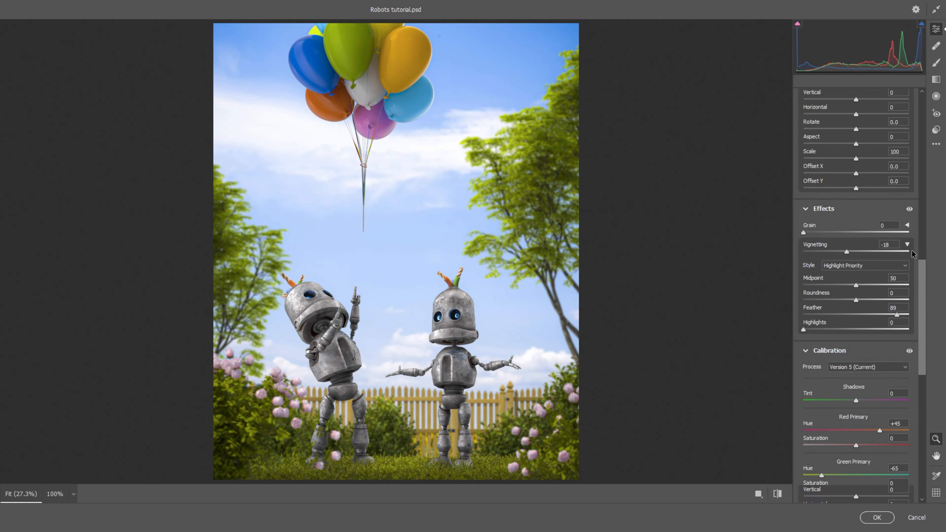
left_click_drag(831, 231, 798, 247)
left_click(843, 189)
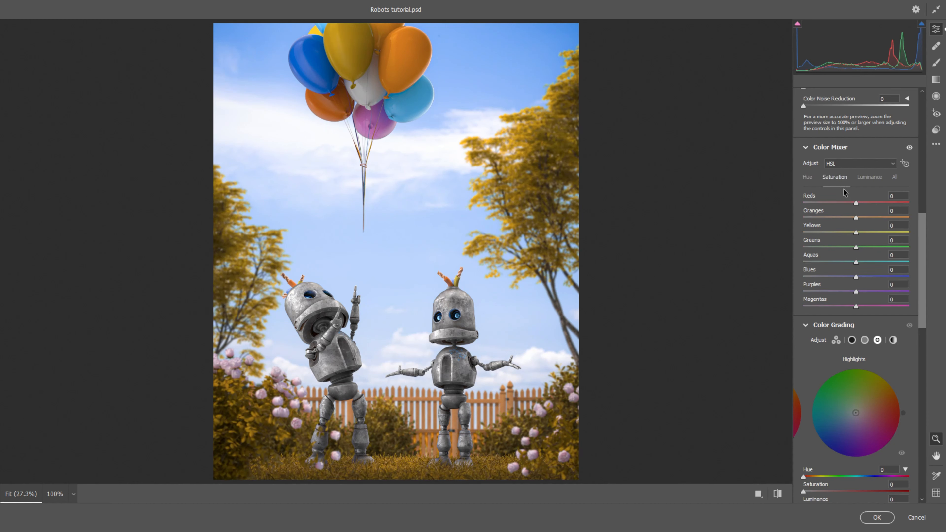
mouse_move(845, 278)
left_mouse_down()
mouse_move(899, 277)
mouse_move(852, 282)
left_mouse_up()
mouse_move(856, 232)
left_mouse_down()
mouse_move(812, 232)
mouse_move(885, 233)
mouse_move(859, 239)
mouse_move(815, 217)
mouse_move(898, 215)
mouse_move(858, 218)
mouse_move(827, 247)
mouse_move(850, 248)
left_mouse_up()
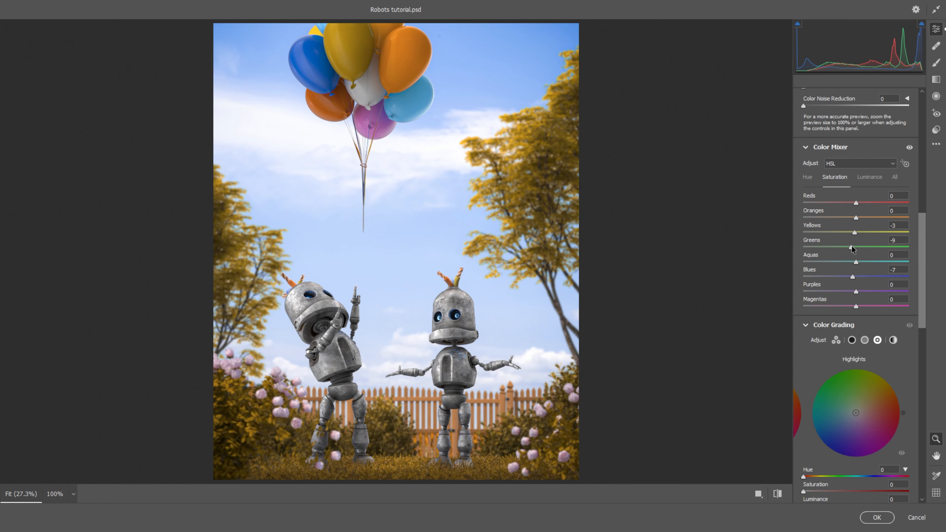
- Lower the Blacks slightly and toggle the preview to compare the adjustments
left_click_drag(925, 247, 916, 127)
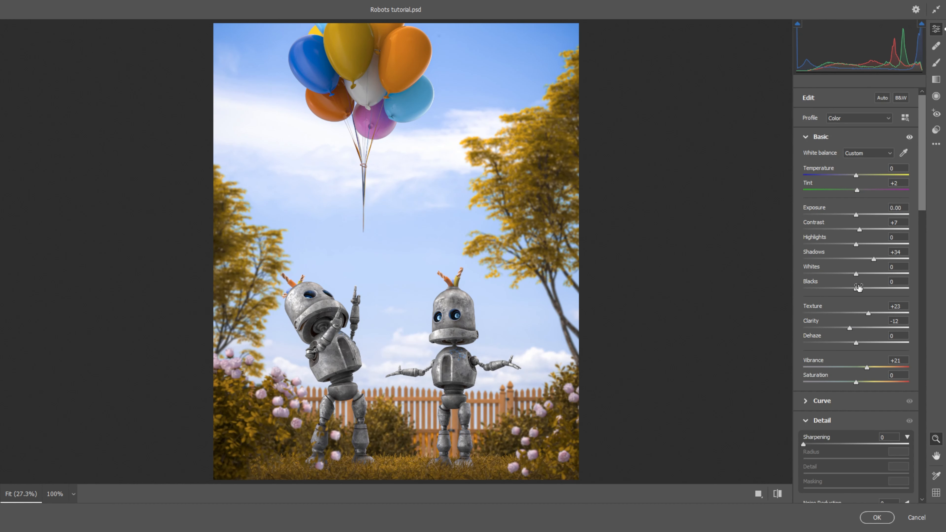
left_click_drag(855, 288, 851, 289)
key("p")
key("p")
- Apply the Camera Raw Filter and hide the After layer to compare with the original
left_click(877, 517)
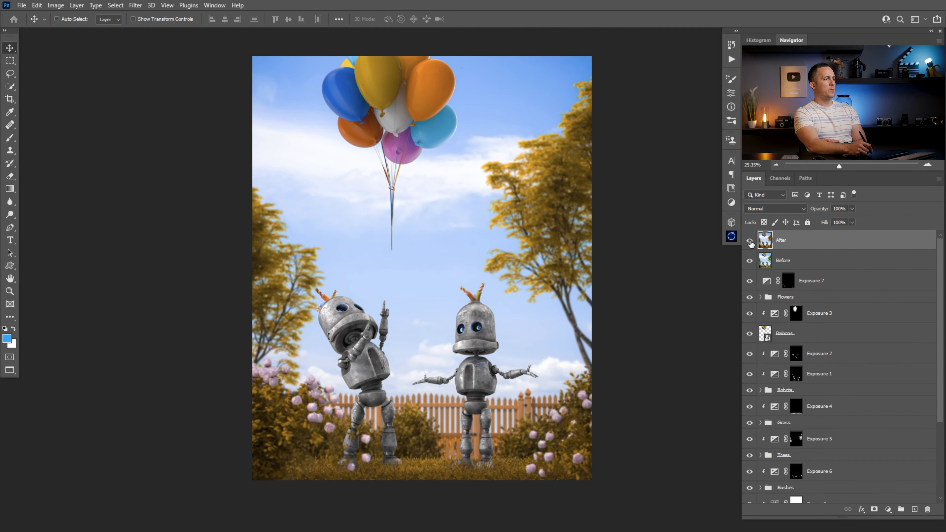
left_click(749, 241)
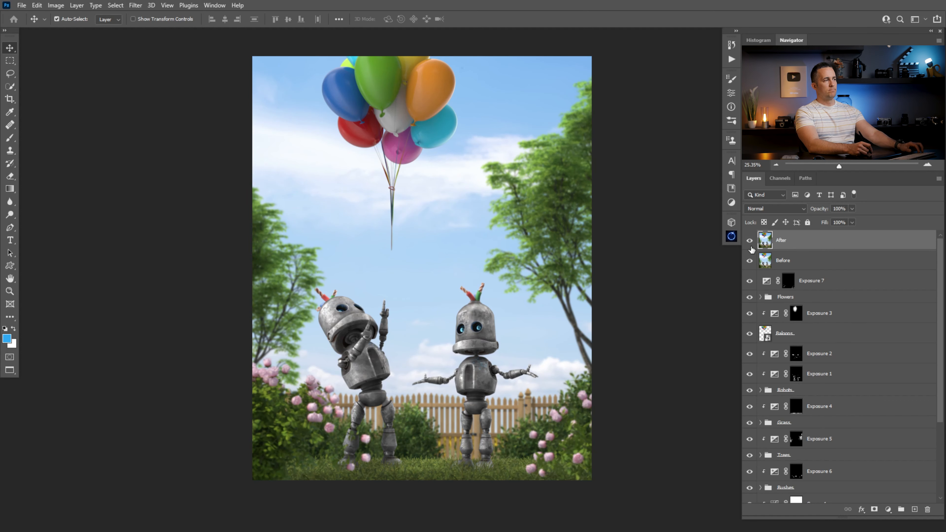